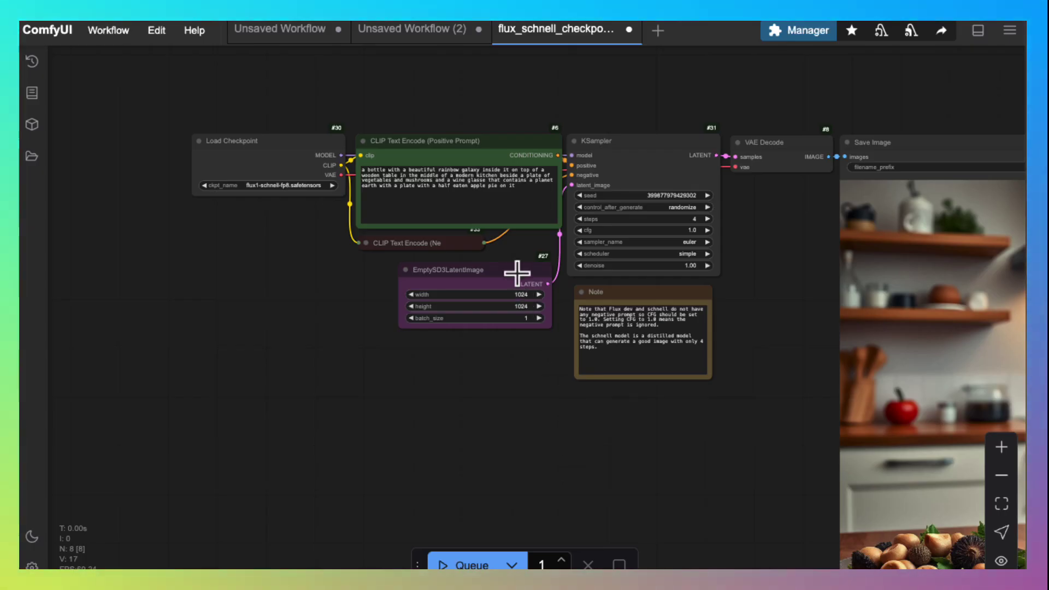
Replace the positive prompt with 'A monkey dressed in 3 piece suit sitting in a corporate office with a cigar in his mouth'
triple_click(486, 171)
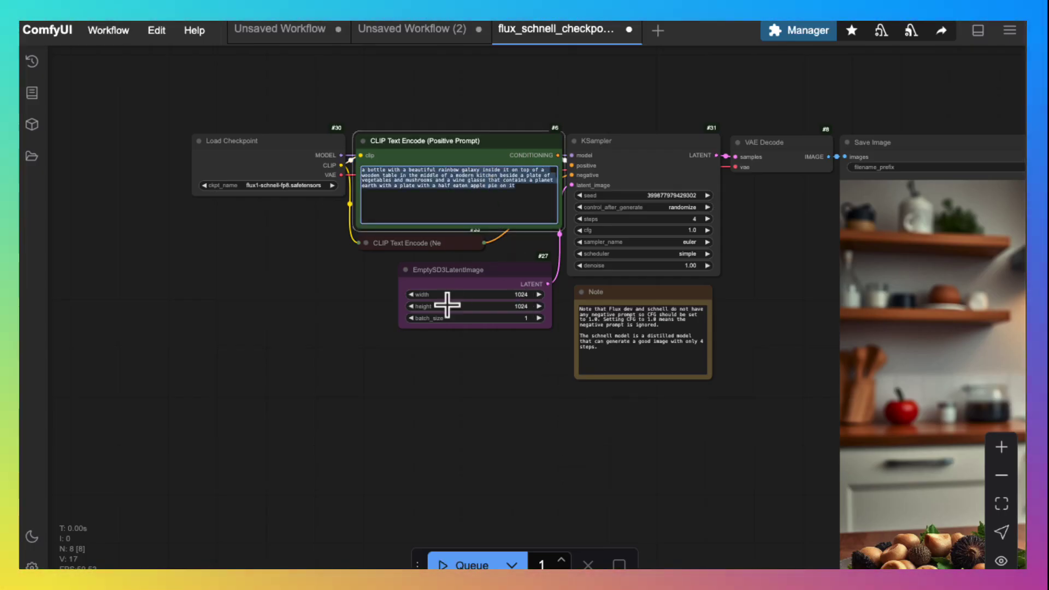
scroll(437, 322, up, 3)
scroll(437, 322, down, 1)
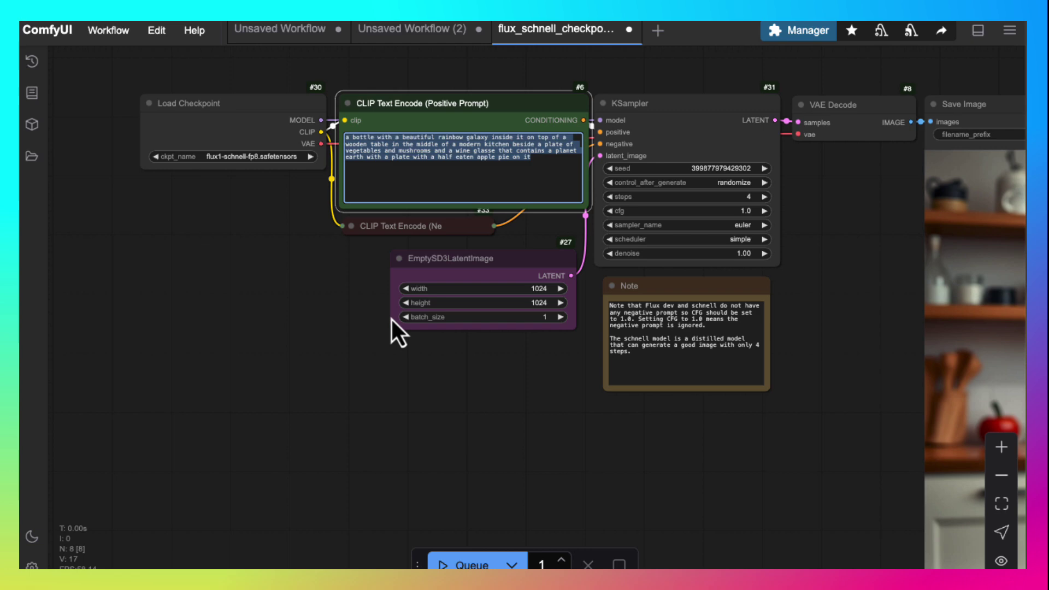
scroll(391, 320, up, 3)
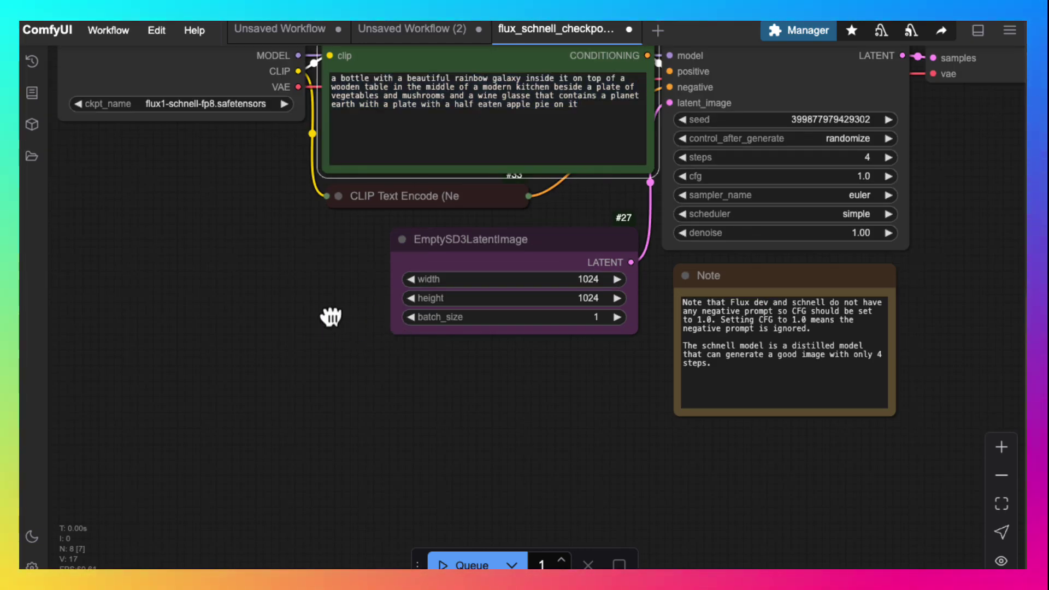
drag(332, 312, 351, 381)
double_click(435, 176)
key(ctrl+a)
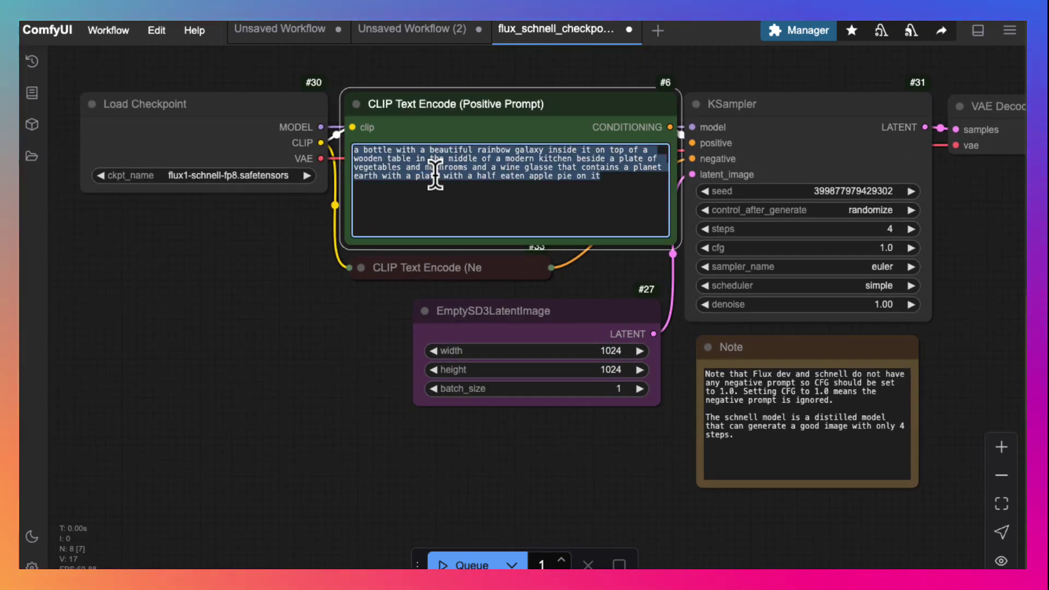
key(BackSpace)
text(A monk)
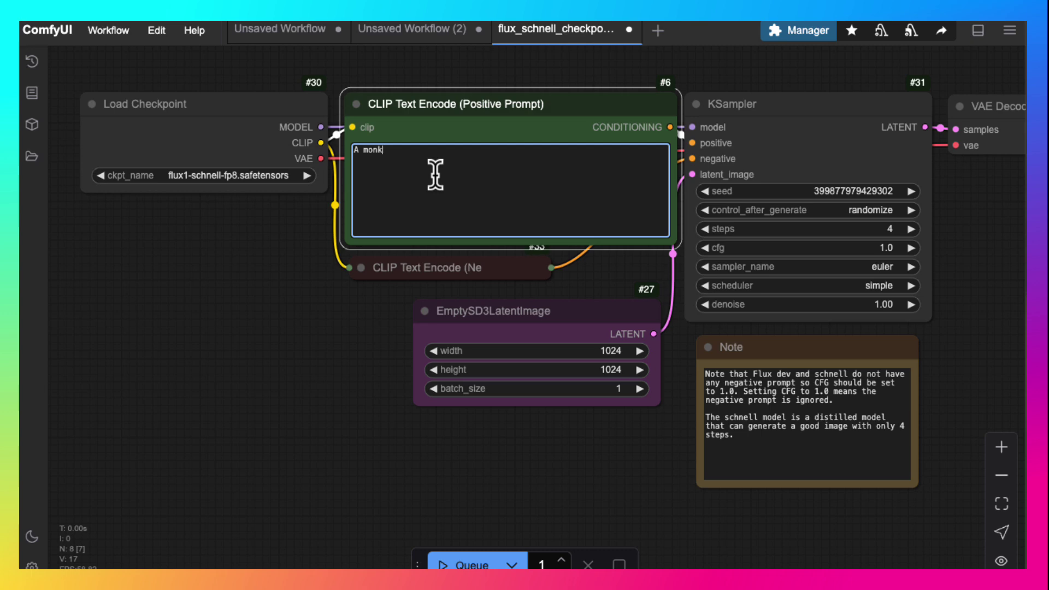
text(ey dress)
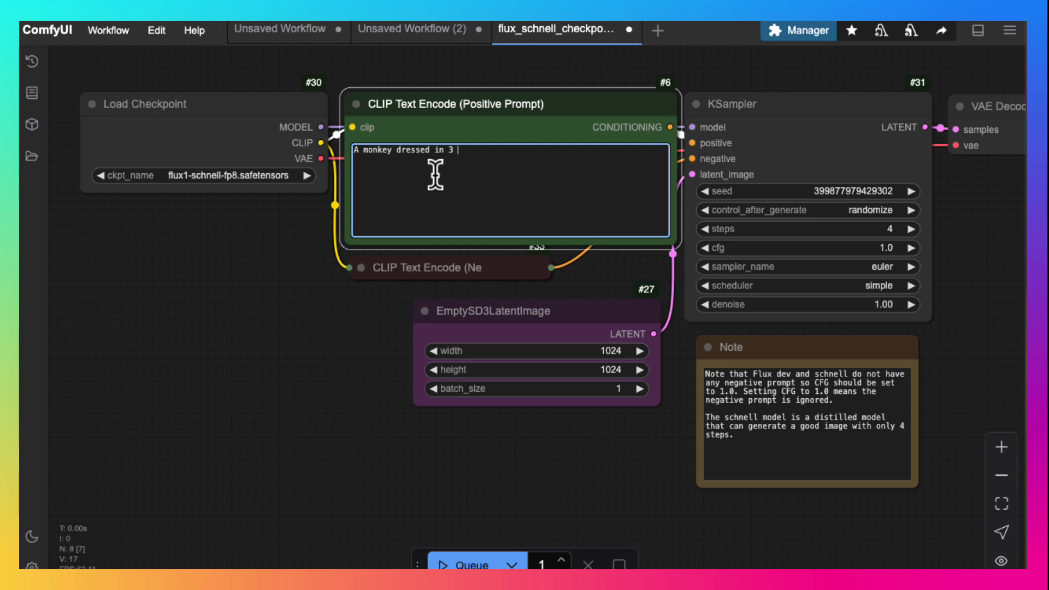
text(ed in 3 piece )
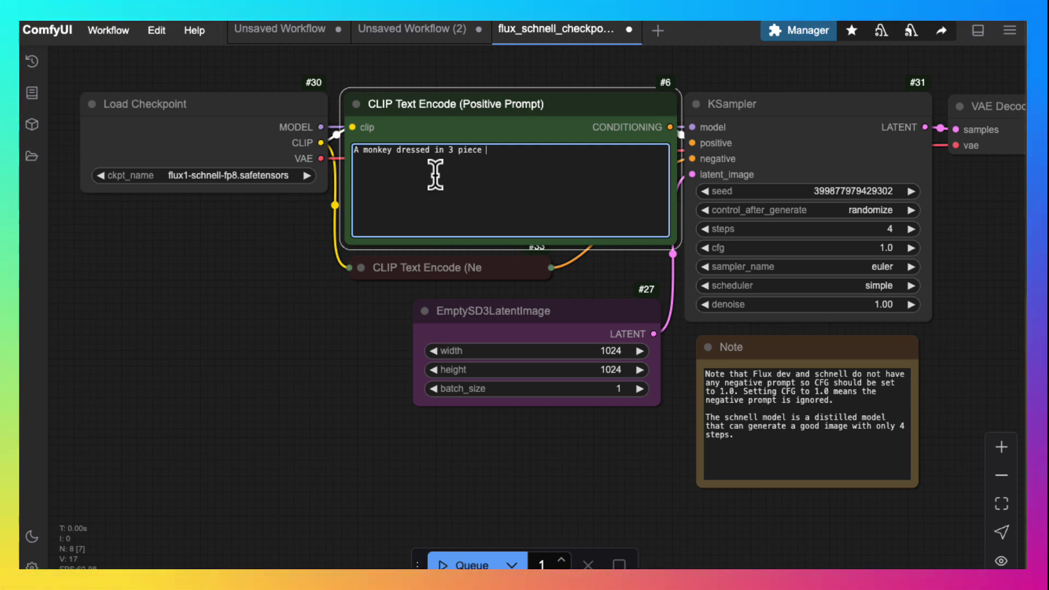
text(suit)
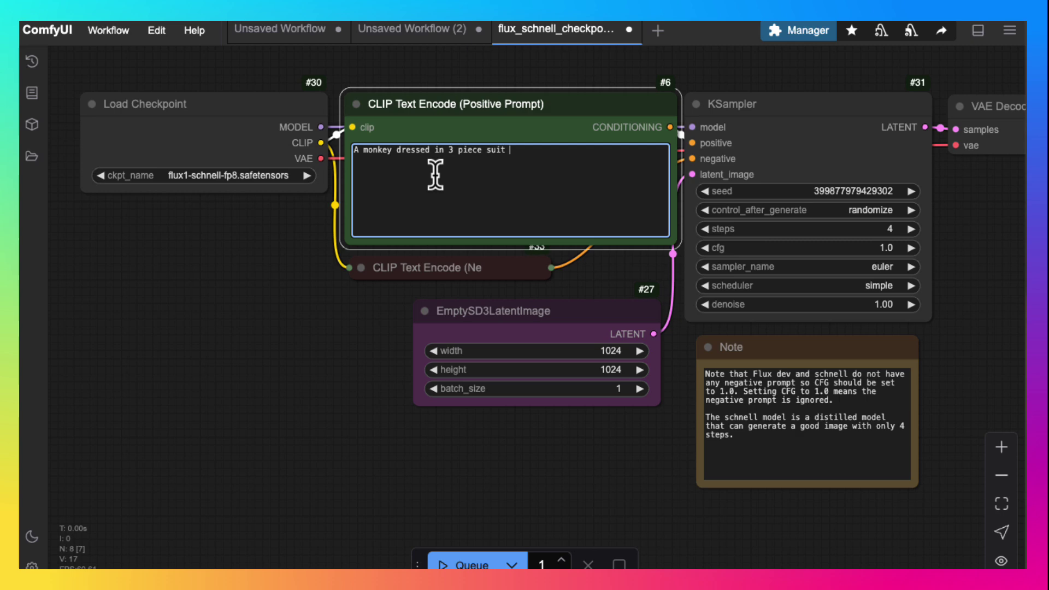
text(sitting in a corporate office with a cigar in his mouth)
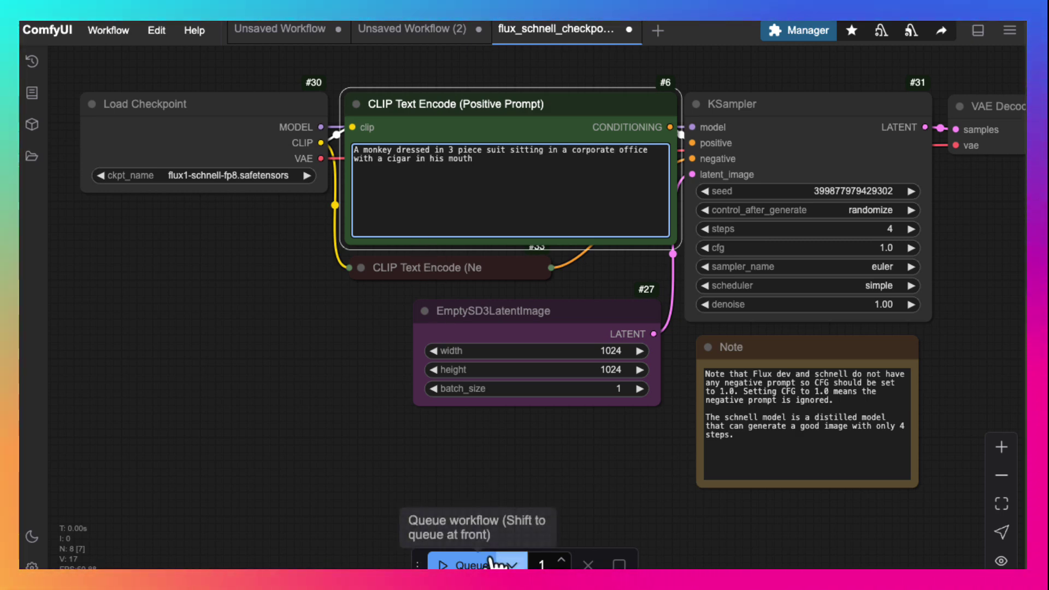
Queue the workflow and bring the Save Image preview of the cigar-smoking monkey into view
click(473, 565)
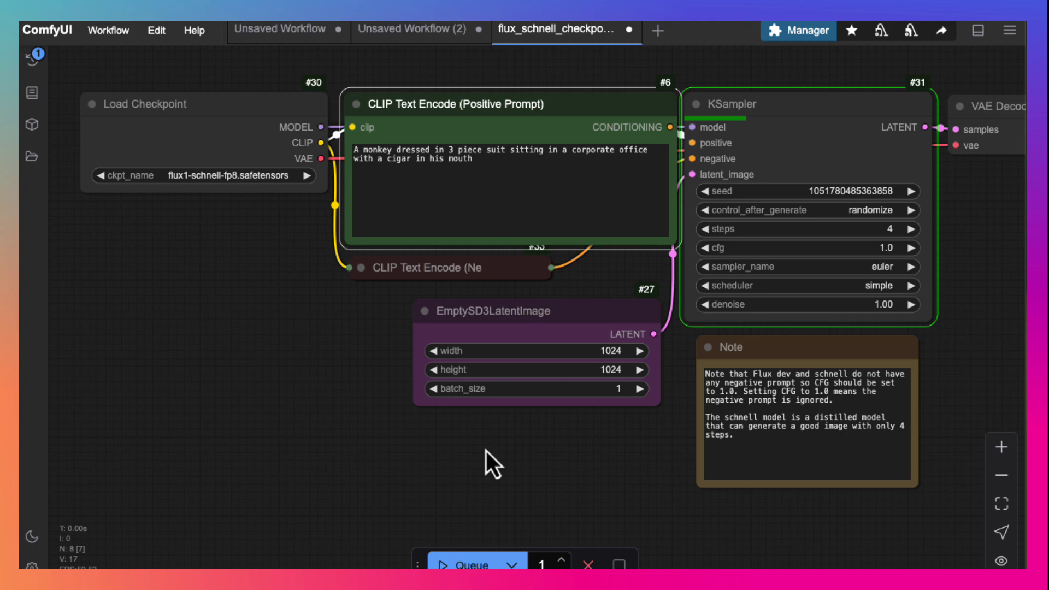
drag(510, 456, 276, 487)
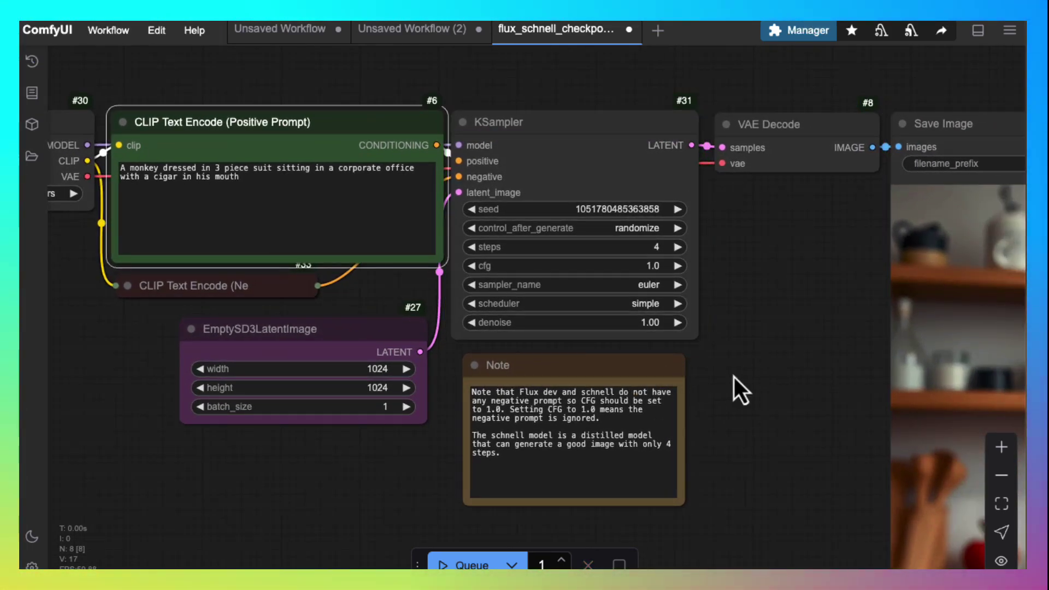
drag(710, 381, 22, 235)
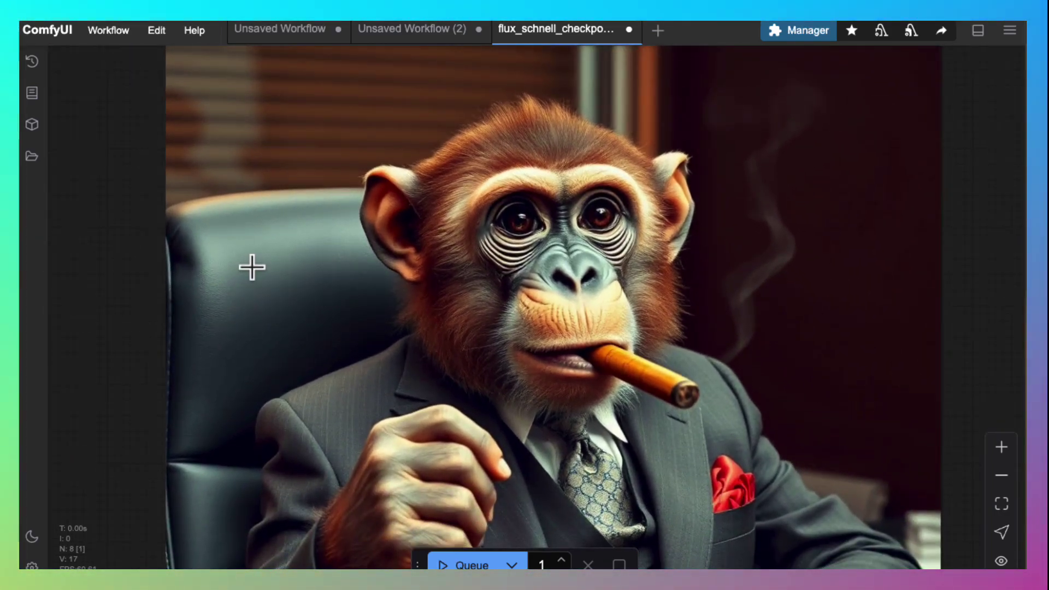
scroll(119, 266, up, 5)
scroll(119, 266, down, 10)
scroll(119, 266, up, 5)
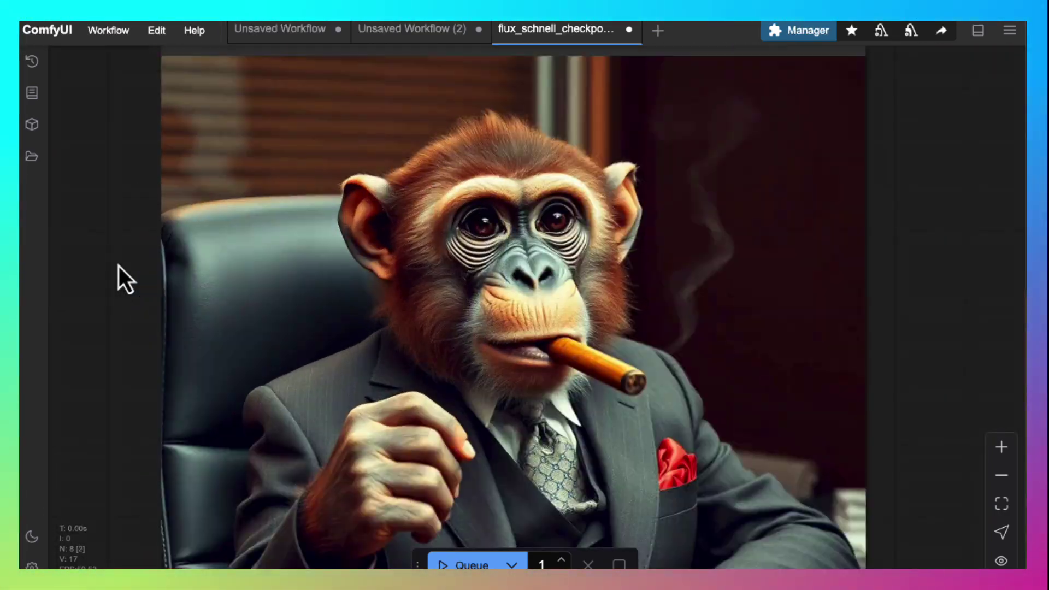
scroll(119, 267, down, 4)
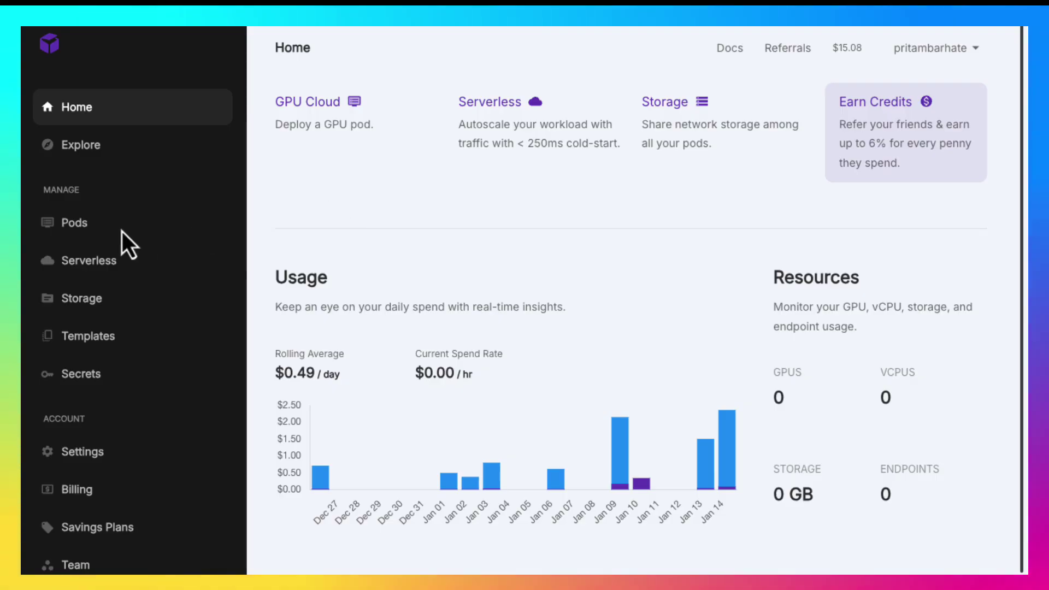
Start deploying a new GPU pod from the Pods page
click(109, 239)
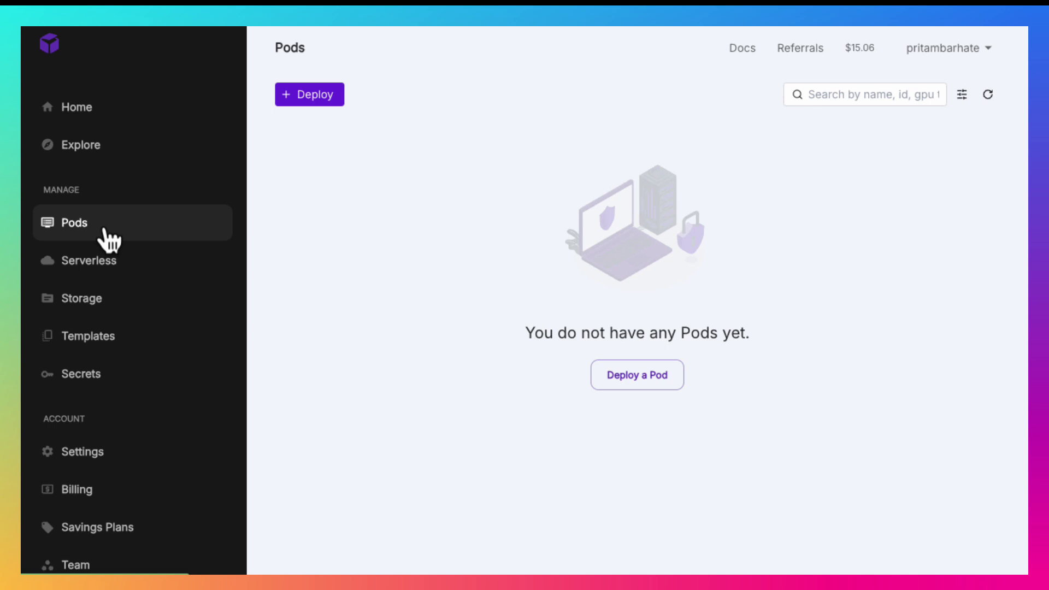
click(326, 104)
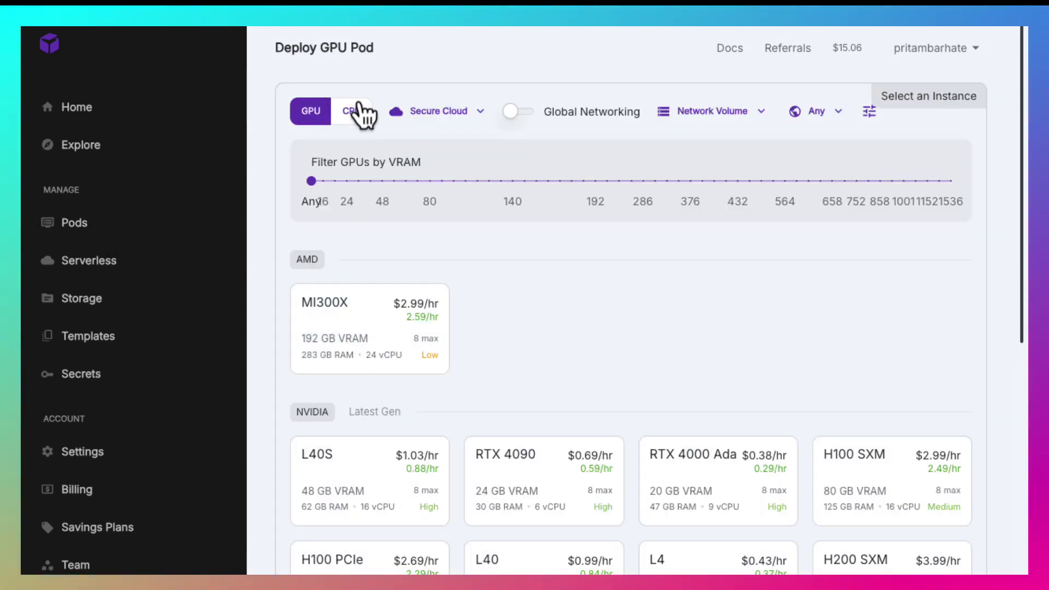
scroll(779, 328, down, 3)
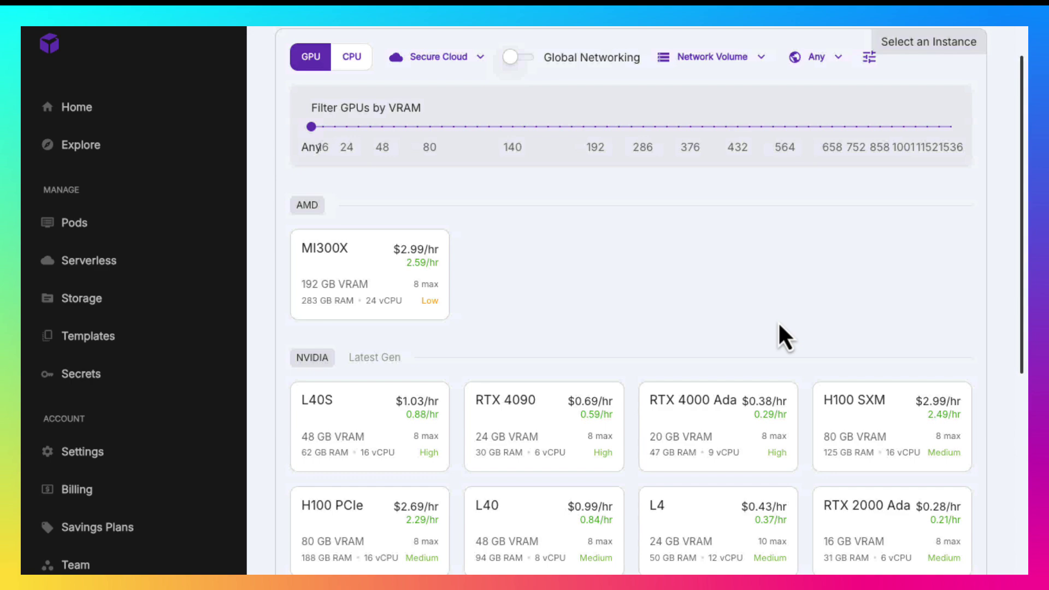
scroll(784, 332, up, 3)
Limit the available GPUs to the CA-MTL-1 data center region
click(817, 115)
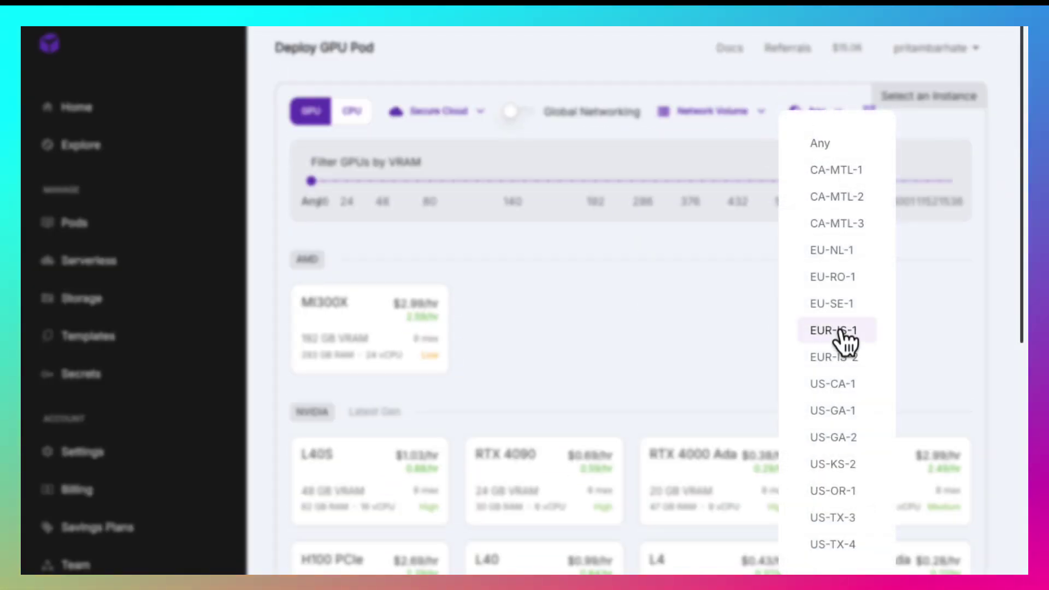
scroll(843, 339, down, 3)
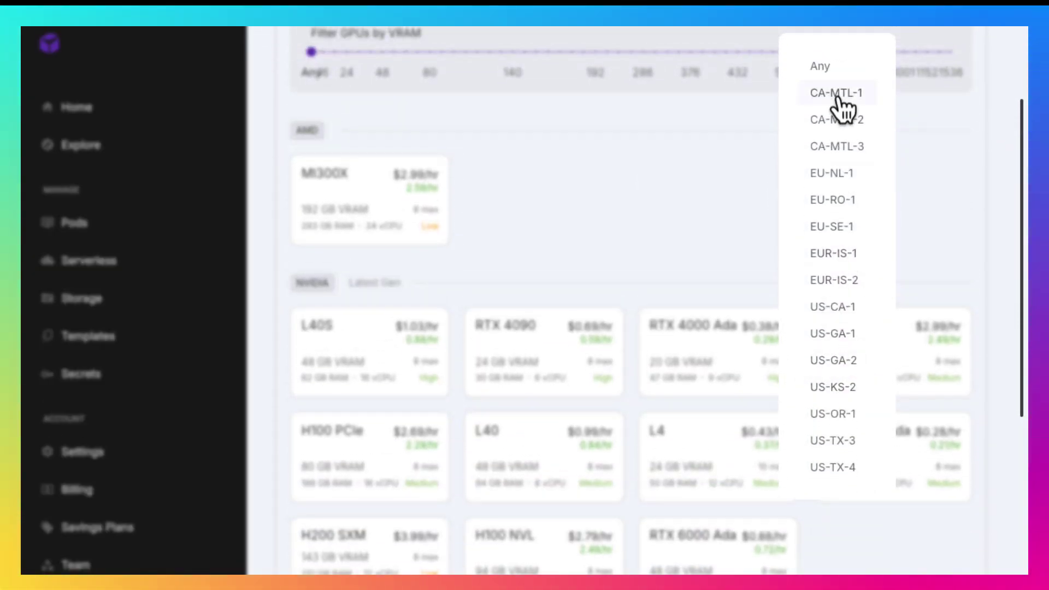
click(841, 93)
scroll(628, 368, down, 6)
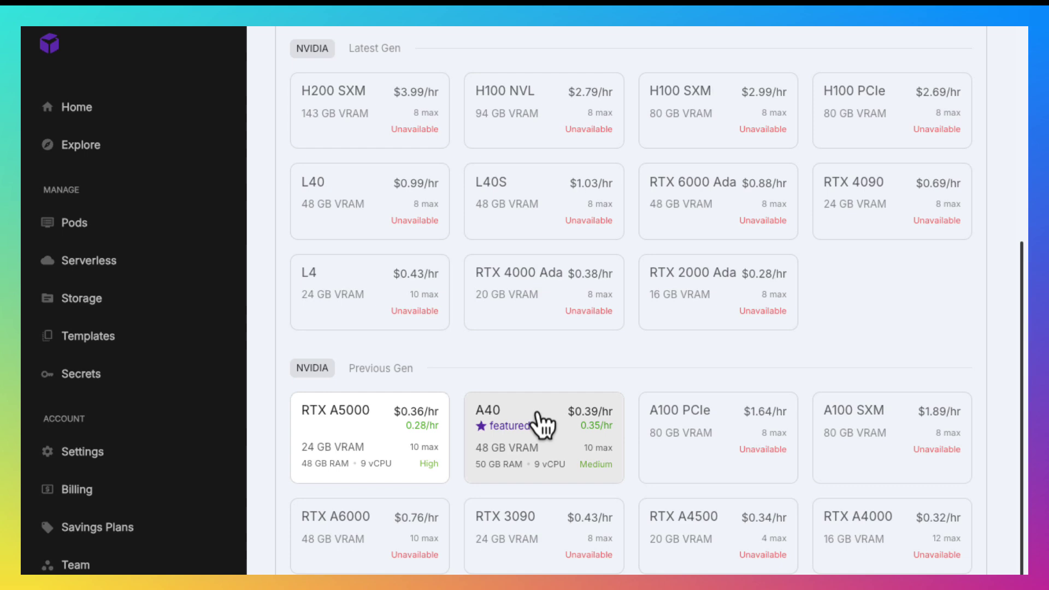
scroll(585, 404, up, 6)
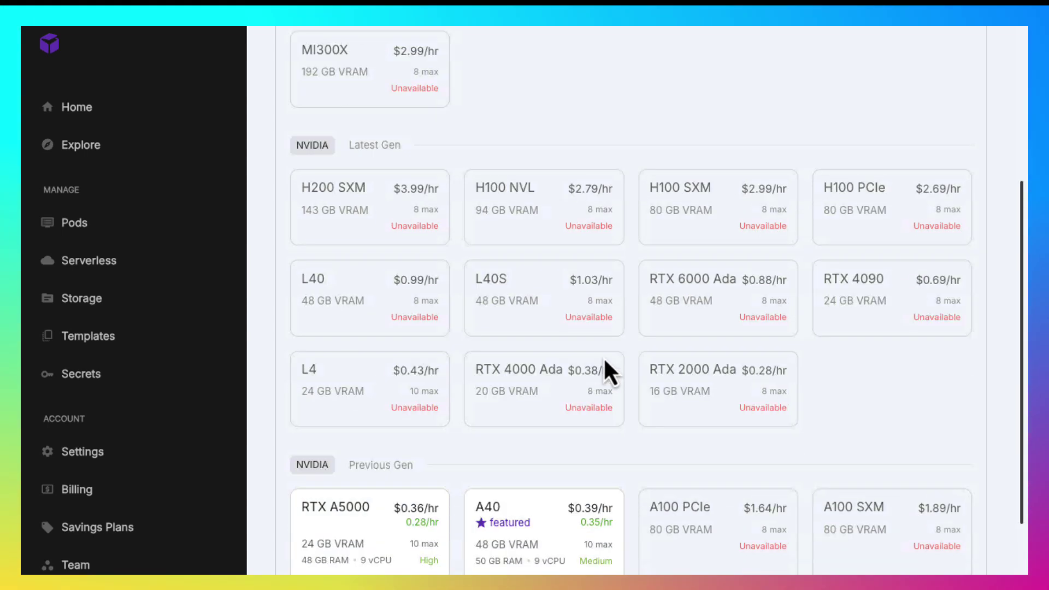
click(729, 111)
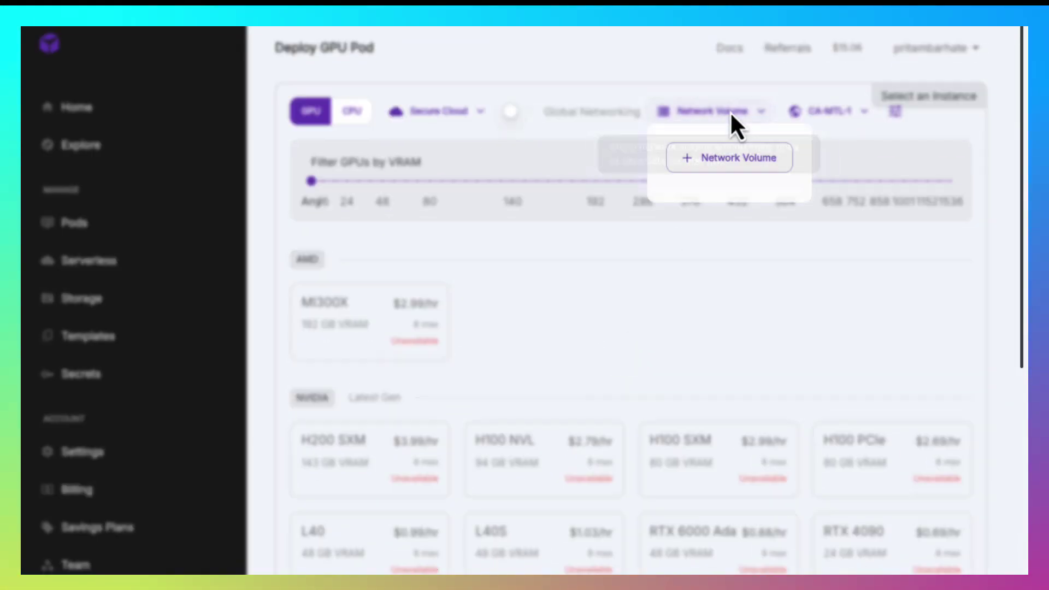
Start a new network volume in CA-MTL-1 named Mobisoft
click(725, 163)
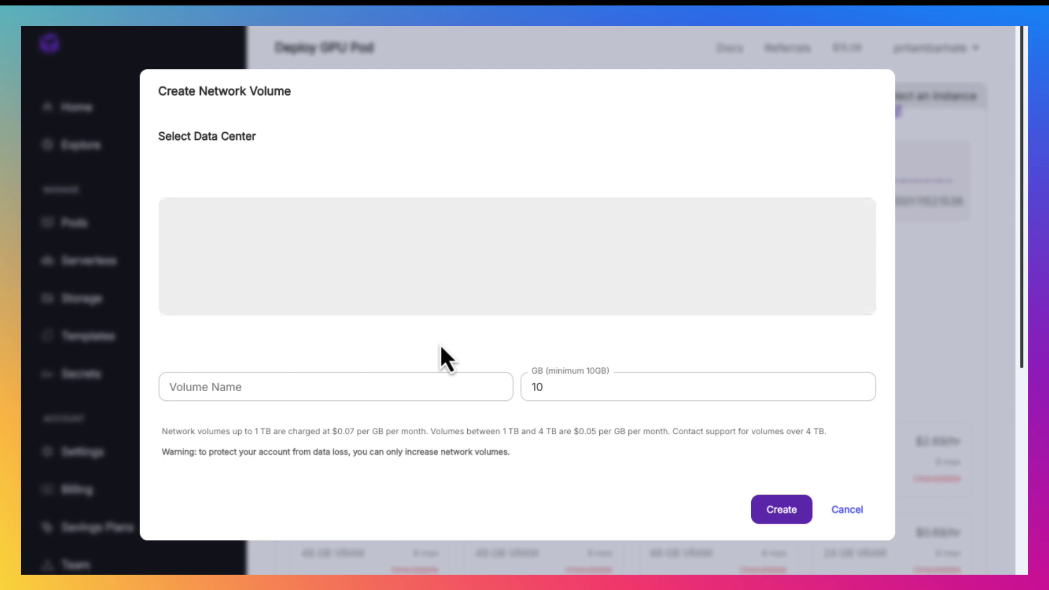
click(241, 194)
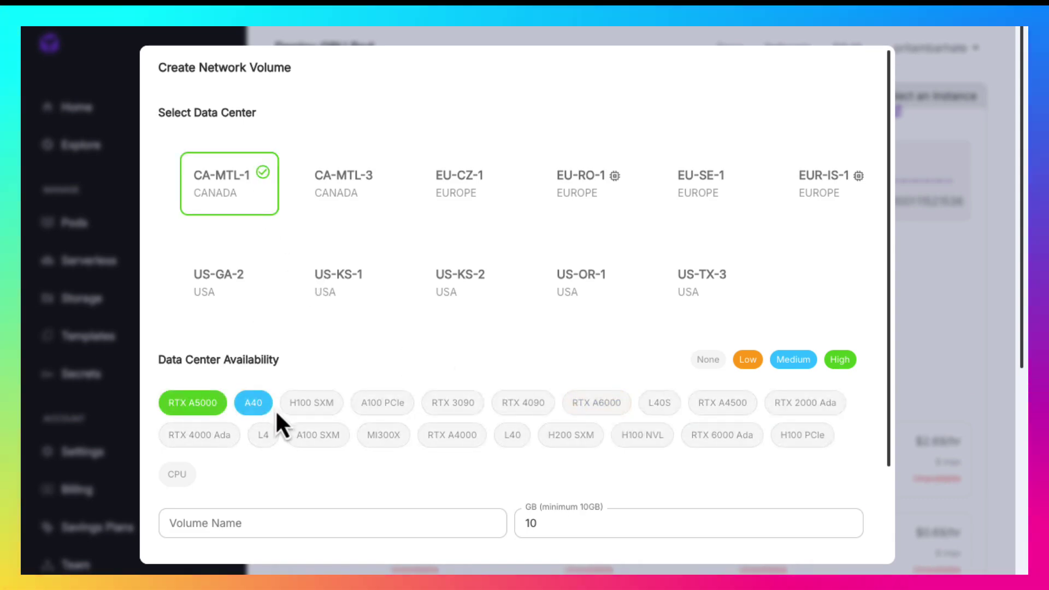
click(305, 523)
text(Mobisoft)
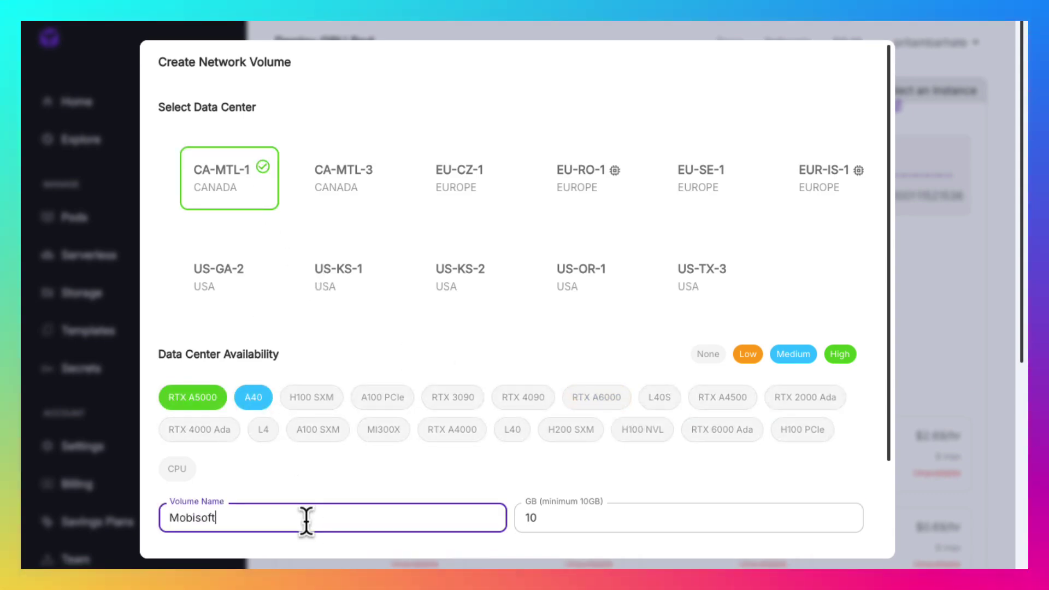
Set the volume size to 120 GB, create it, and check Mobisoft is listed
click(578, 517)
key(BackSpace)
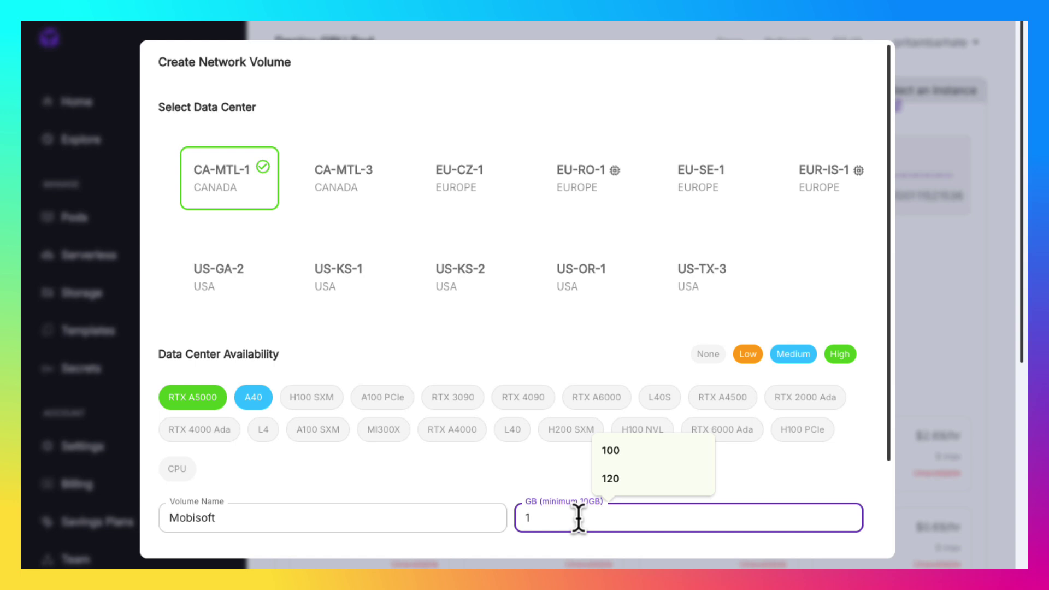
text(20)
click(480, 490)
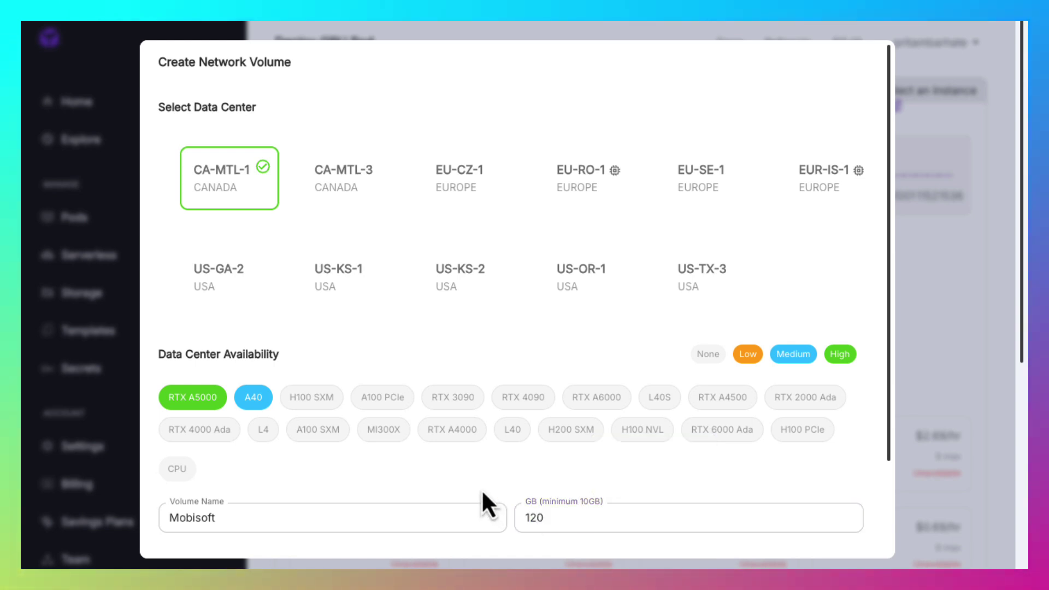
scroll(481, 490, down, 2)
click(778, 522)
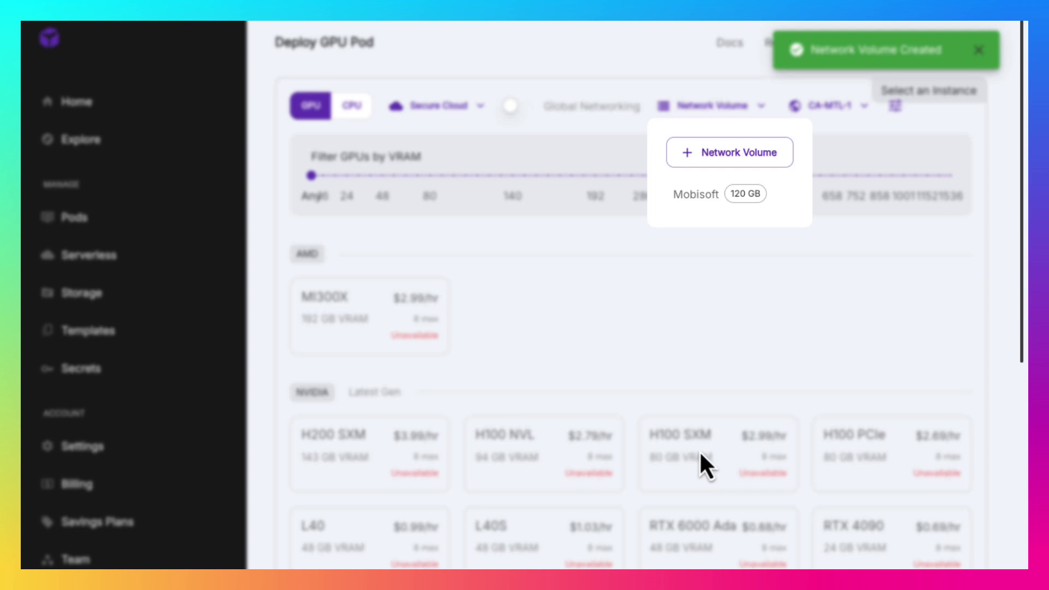
click(661, 321)
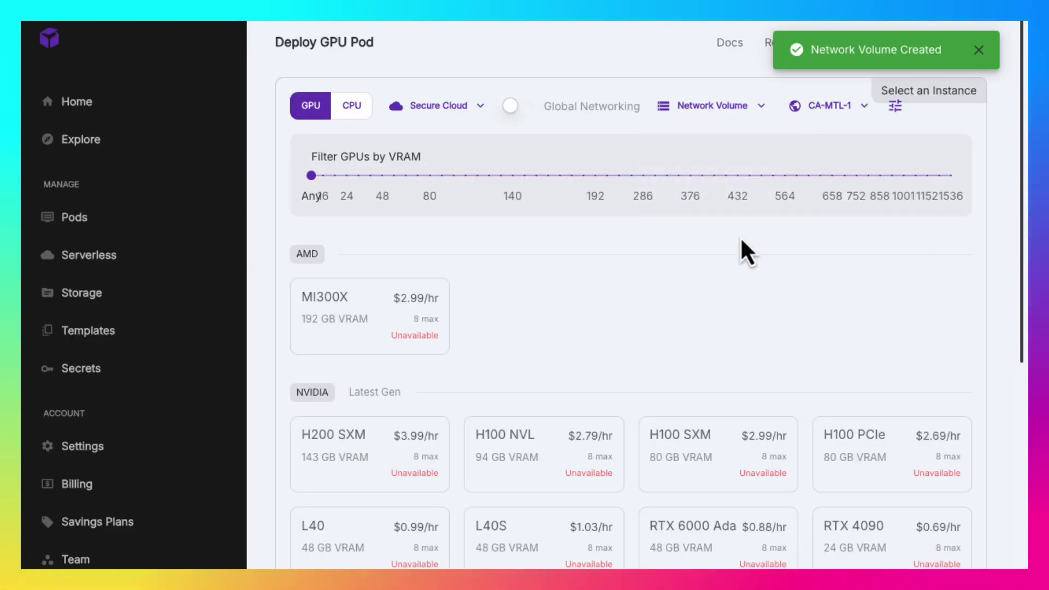
click(979, 50)
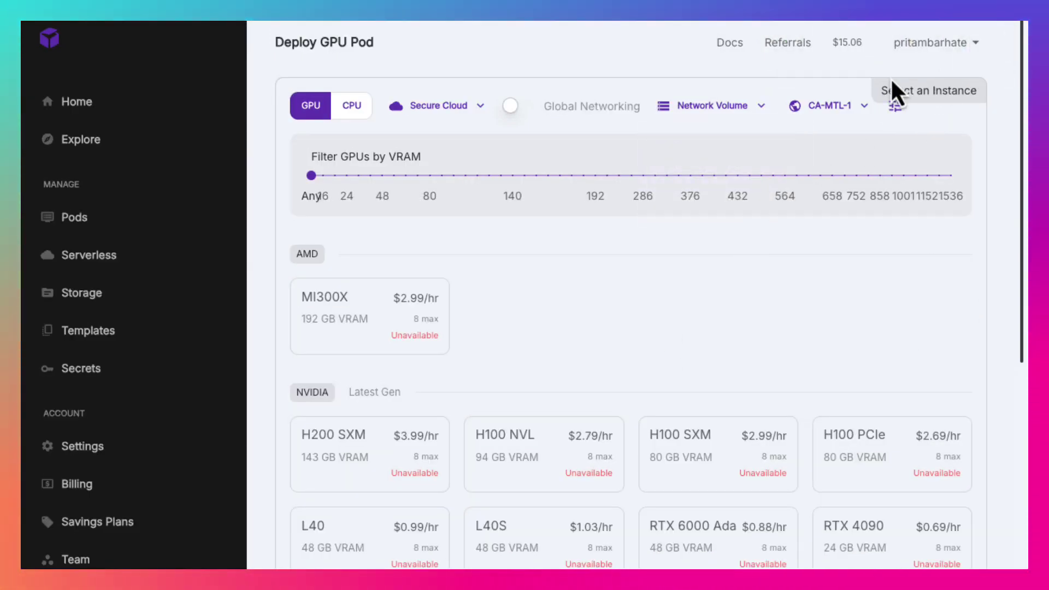
Attach the Mobisoft network volume and select the A40 GPU
click(755, 107)
click(749, 203)
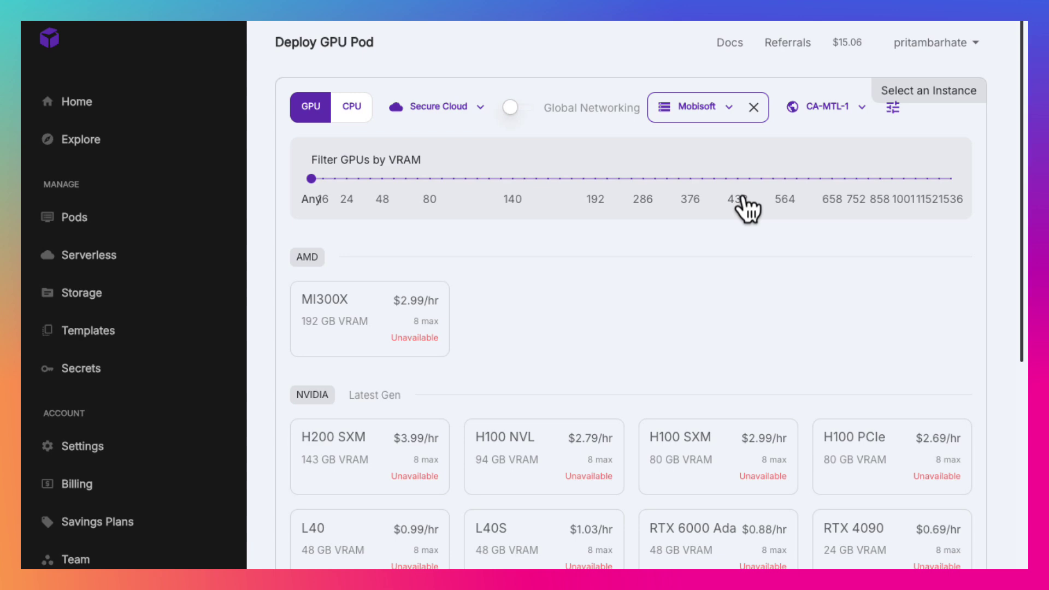
scroll(739, 322, down, 1)
scroll(743, 328, down, 5)
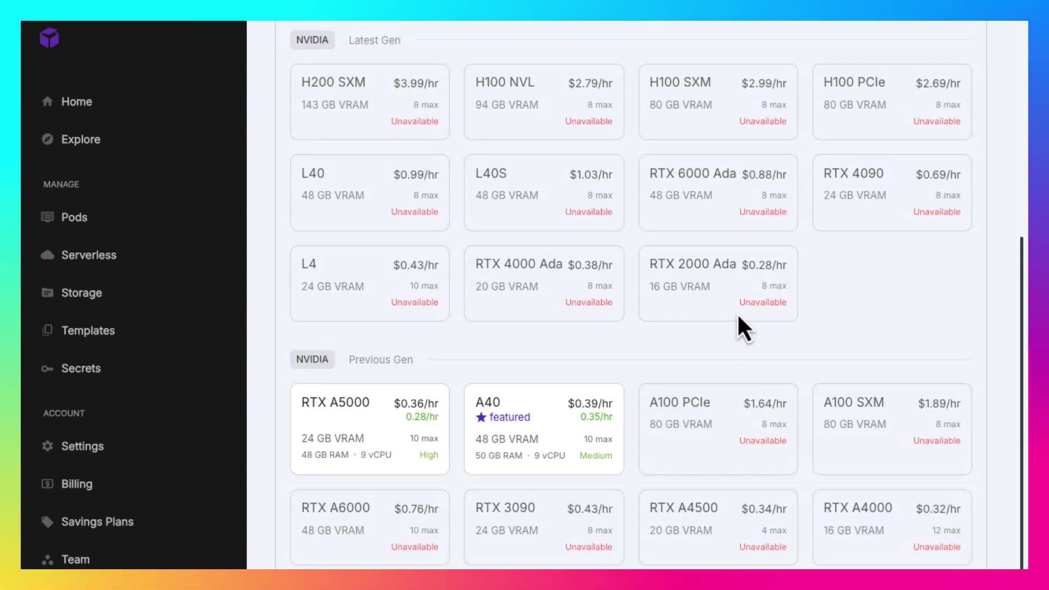
click(601, 432)
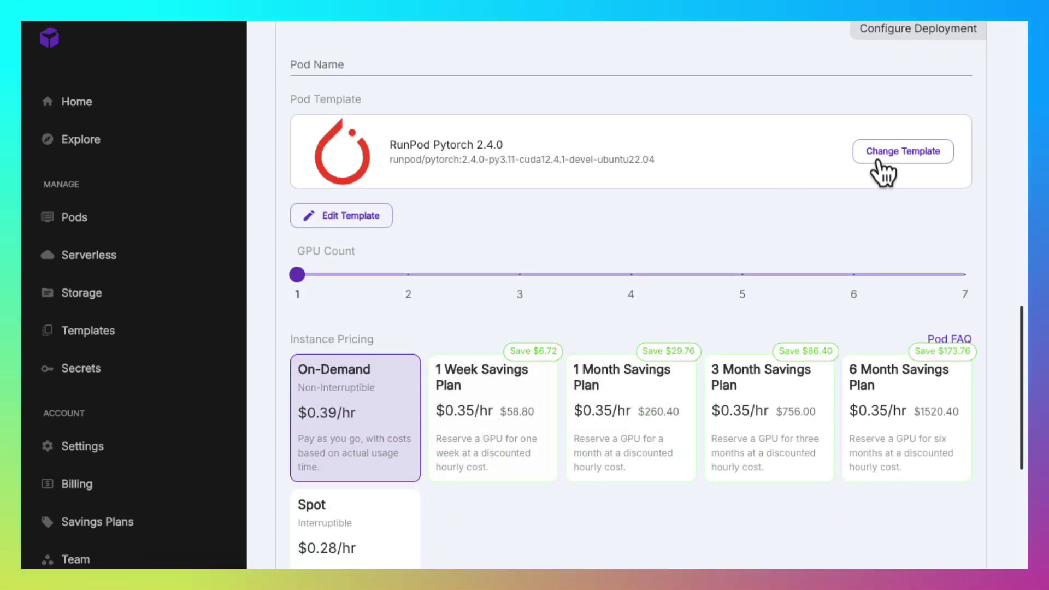
Switch the pod template to RunPod Pytorch 2.4.0
click(902, 153)
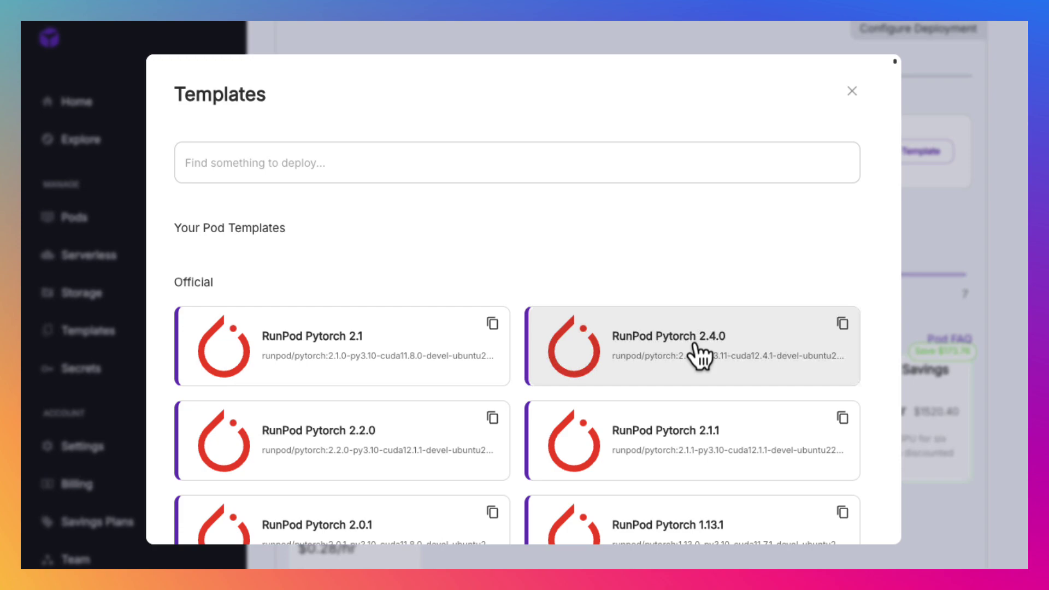
click(690, 337)
scroll(591, 284, down, 1)
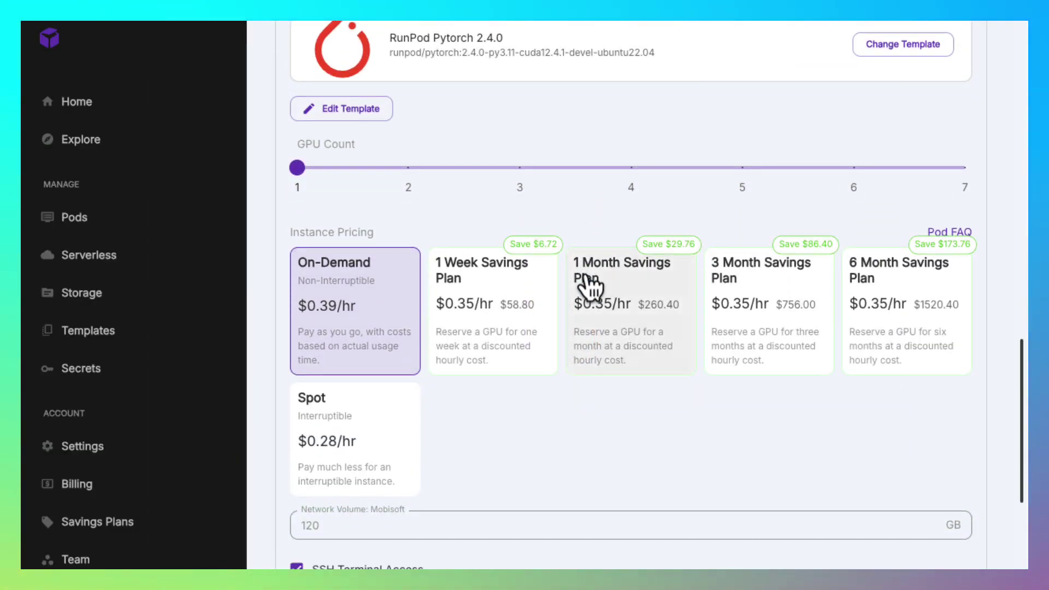
Override the template with a 100 GB container disk and exposed HTTP ports 8888,4000
click(351, 113)
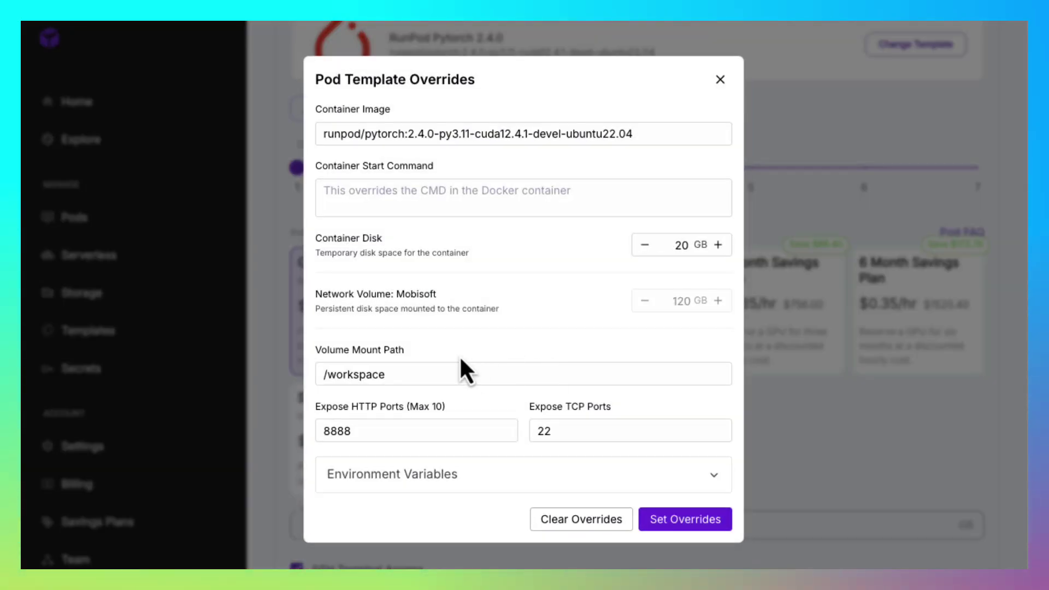
double_click(681, 246)
text(100)
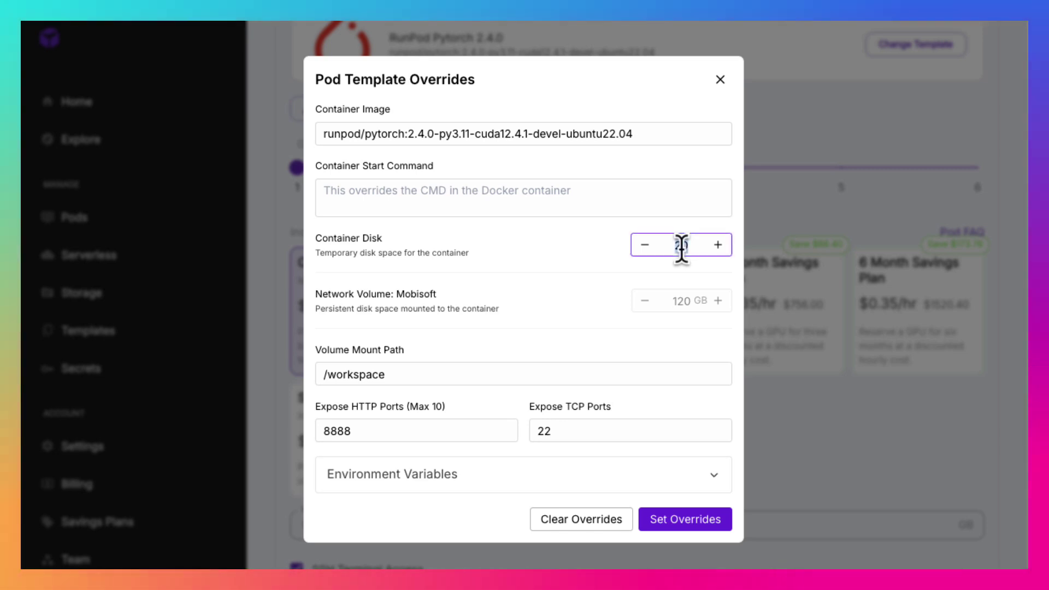
click(526, 327)
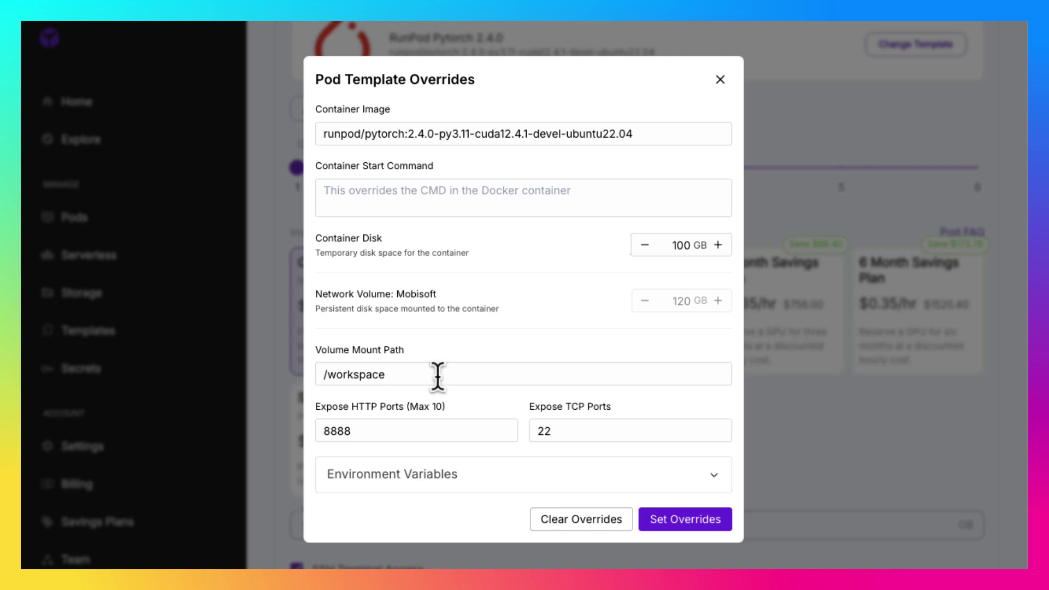
click(404, 435)
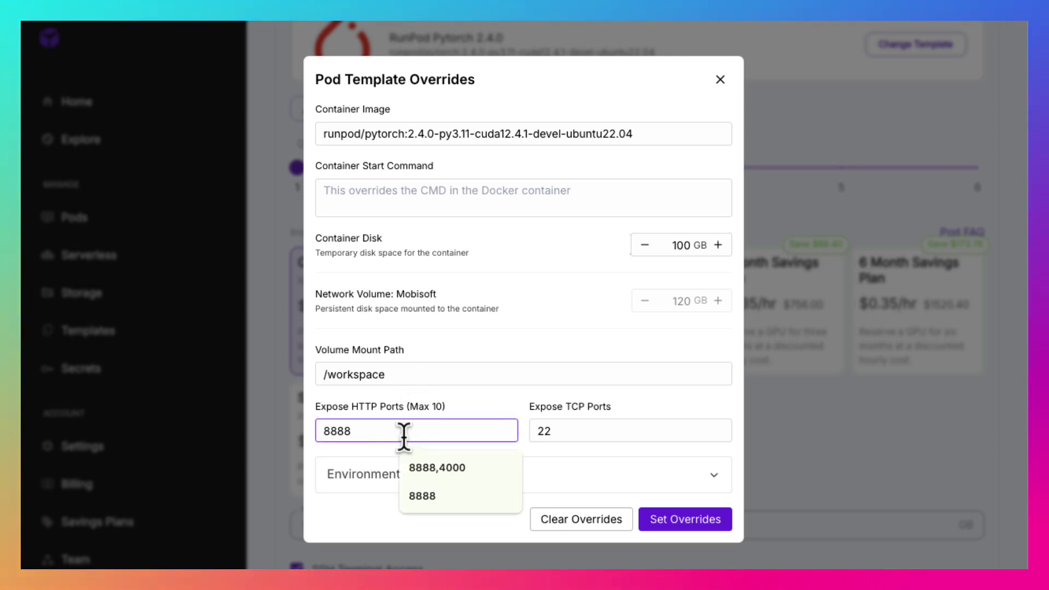
click(487, 476)
click(454, 514)
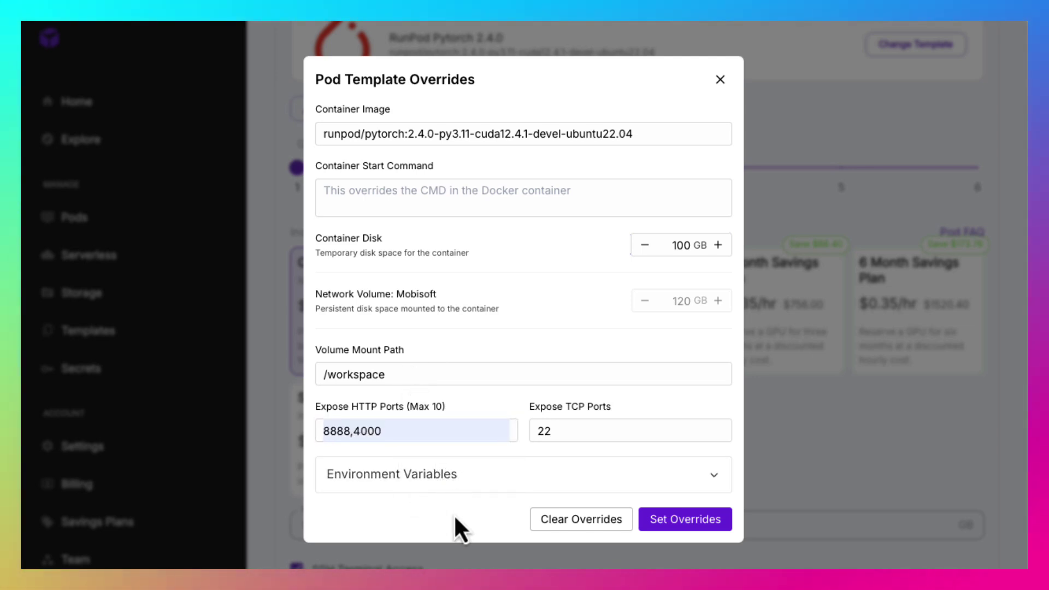
click(663, 520)
Disable Start Jupyter Notebook, deploy the A40 pod on demand, and expand its details
scroll(512, 434, down, 2)
scroll(513, 434, down, 3)
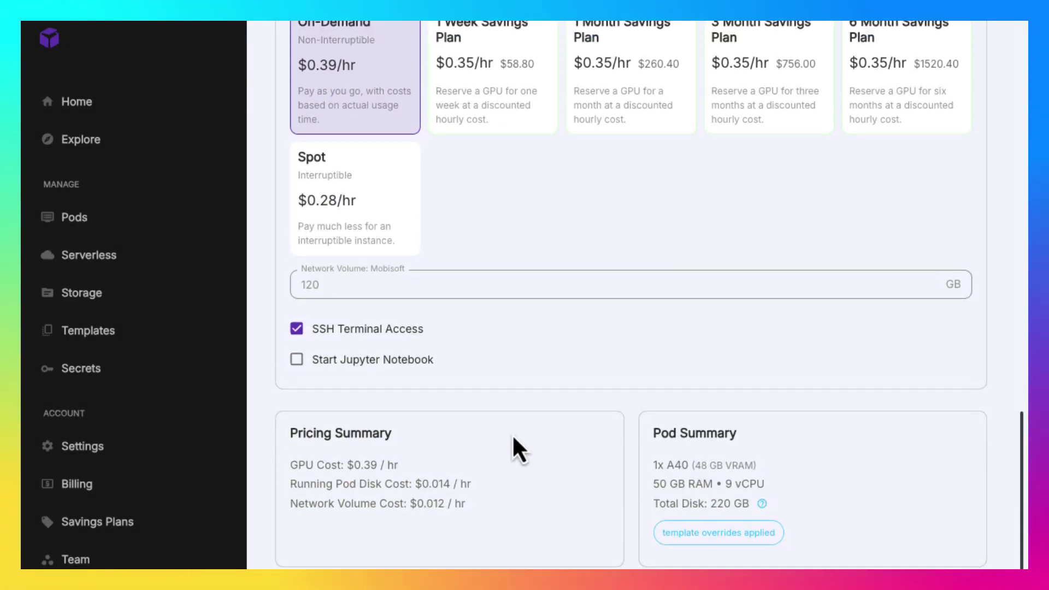
scroll(513, 434, up, 6)
scroll(512, 434, down, 4)
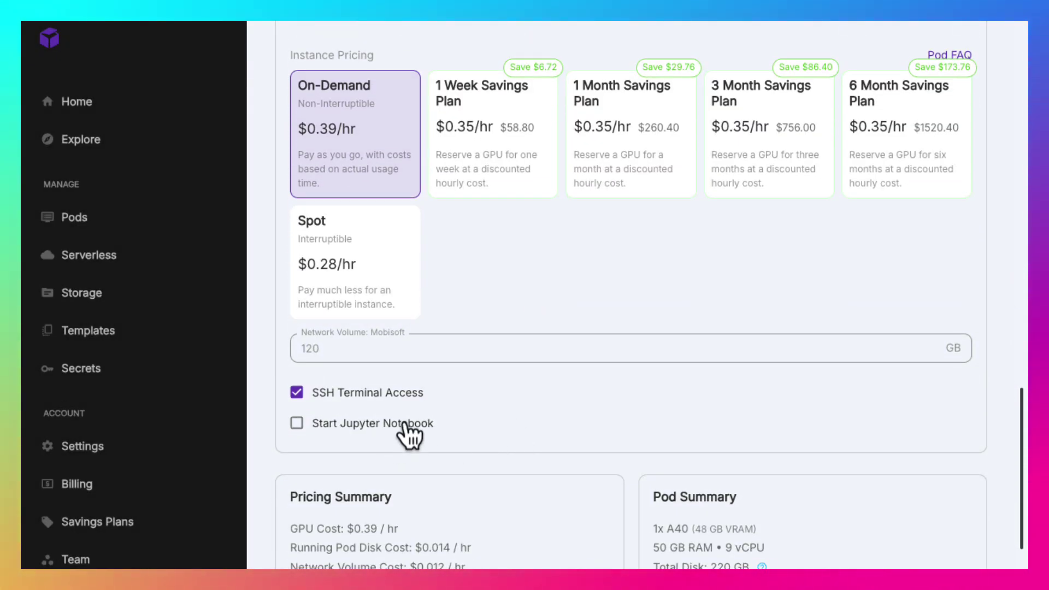
click(296, 429)
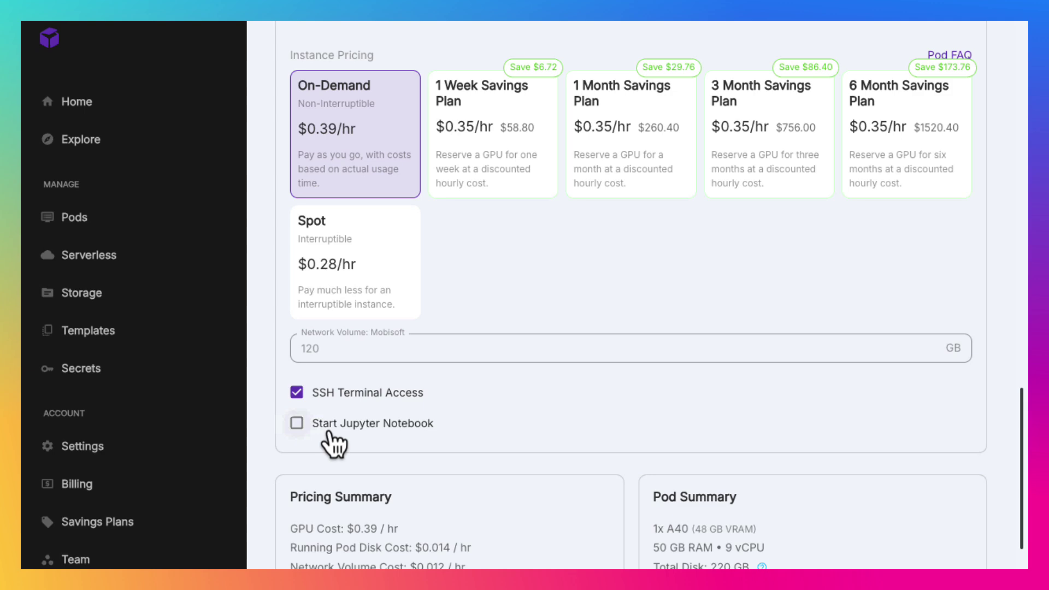
scroll(492, 440, down, 2)
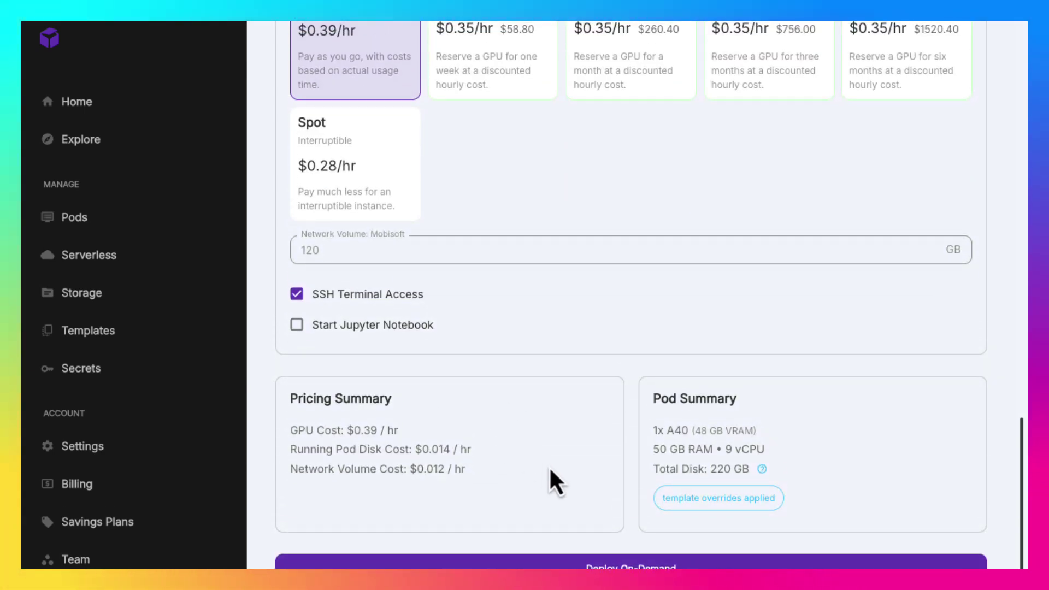
click(587, 568)
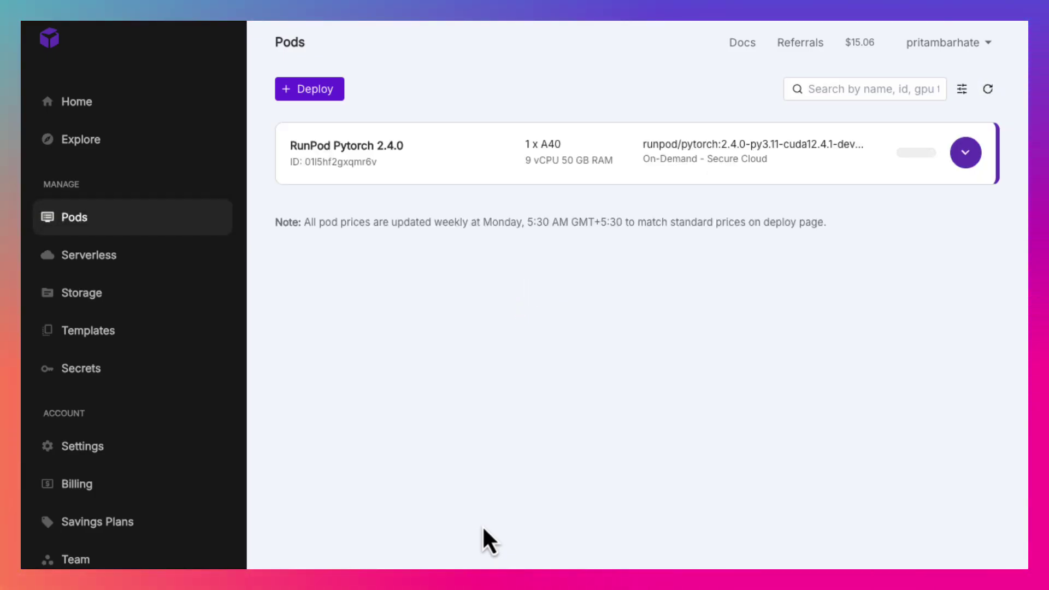
click(965, 154)
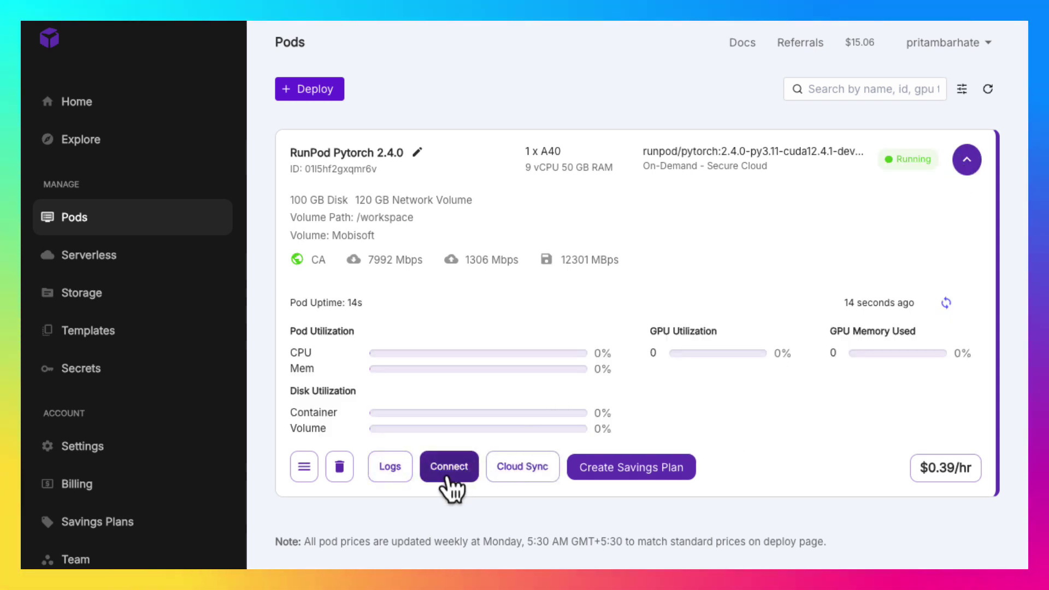
Copy the pod's SSH command from the SSH tab of its connection options
click(449, 468)
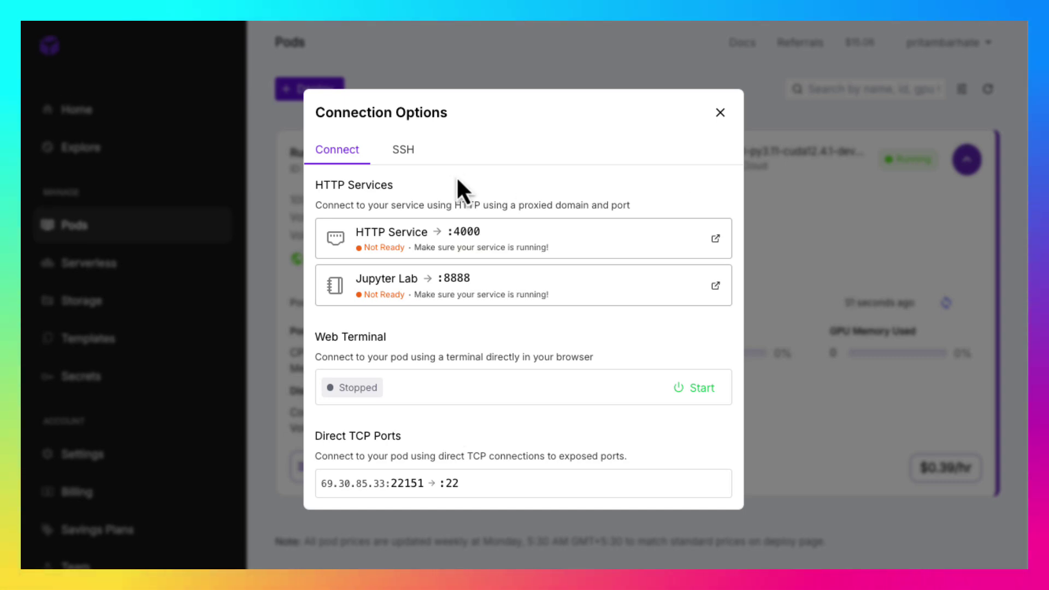
click(411, 156)
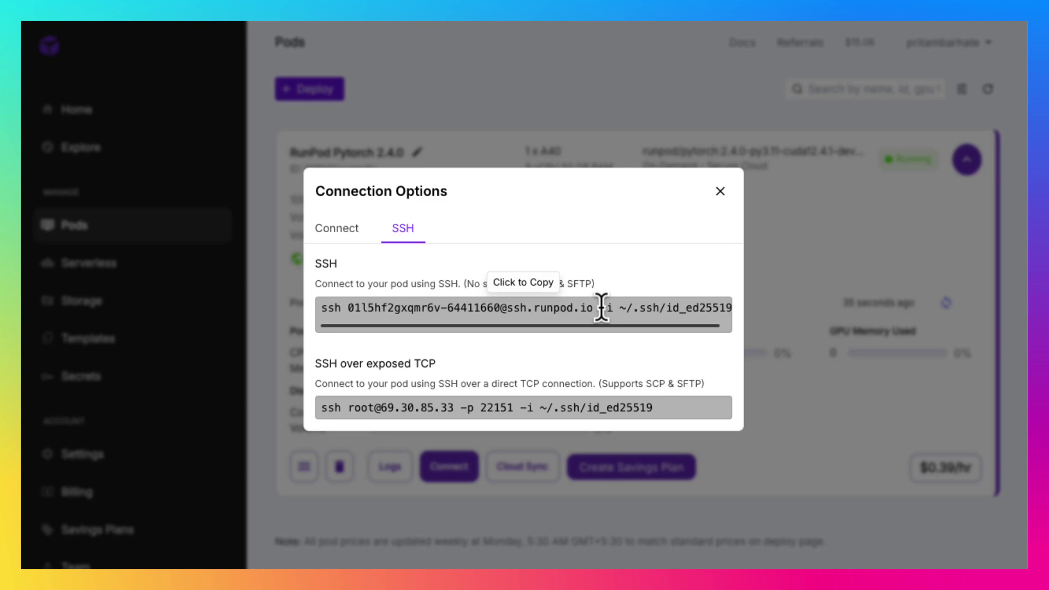
drag(599, 305, 698, 321)
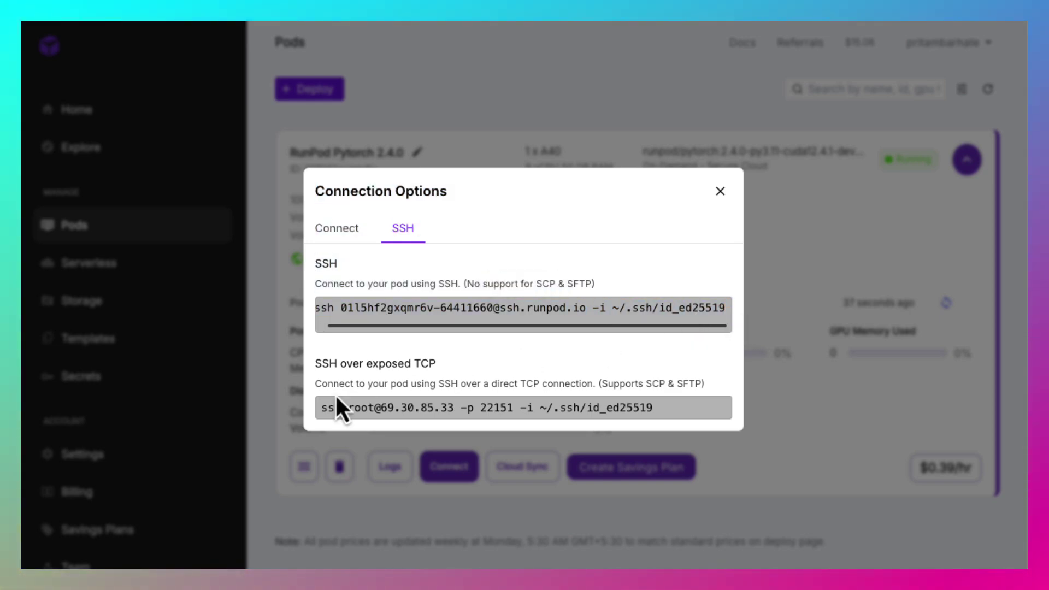
Close the connection options and review the SSH public keys in account settings
click(722, 192)
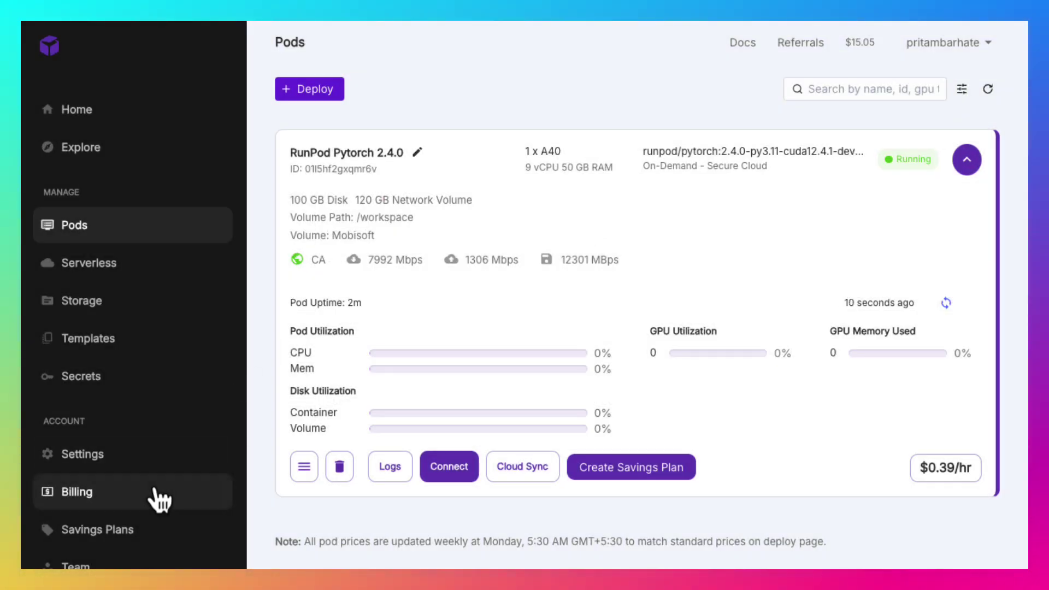
scroll(157, 497, down, 3)
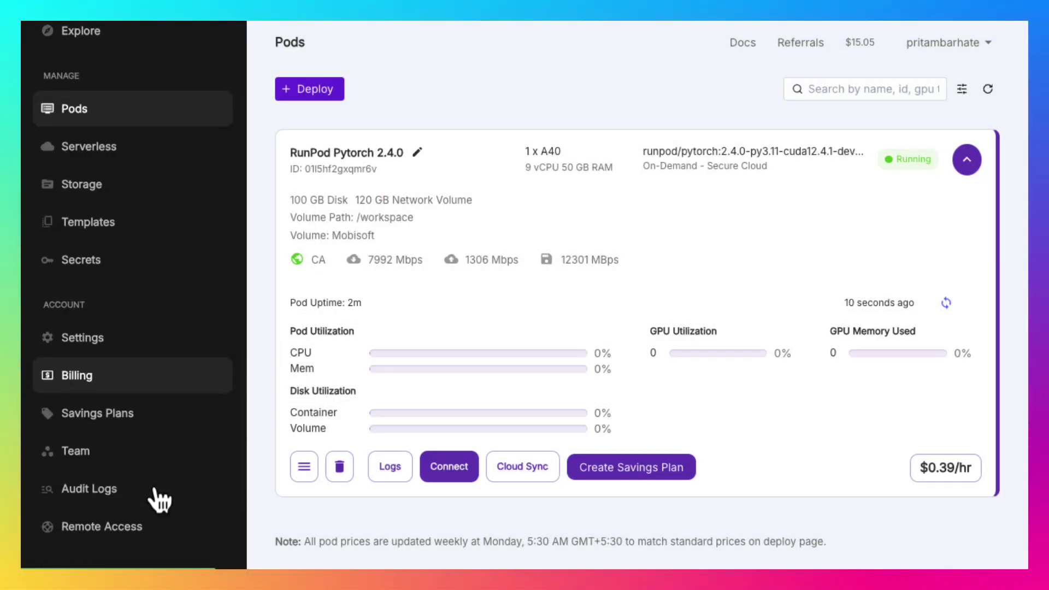
click(107, 328)
scroll(450, 426, down, 6)
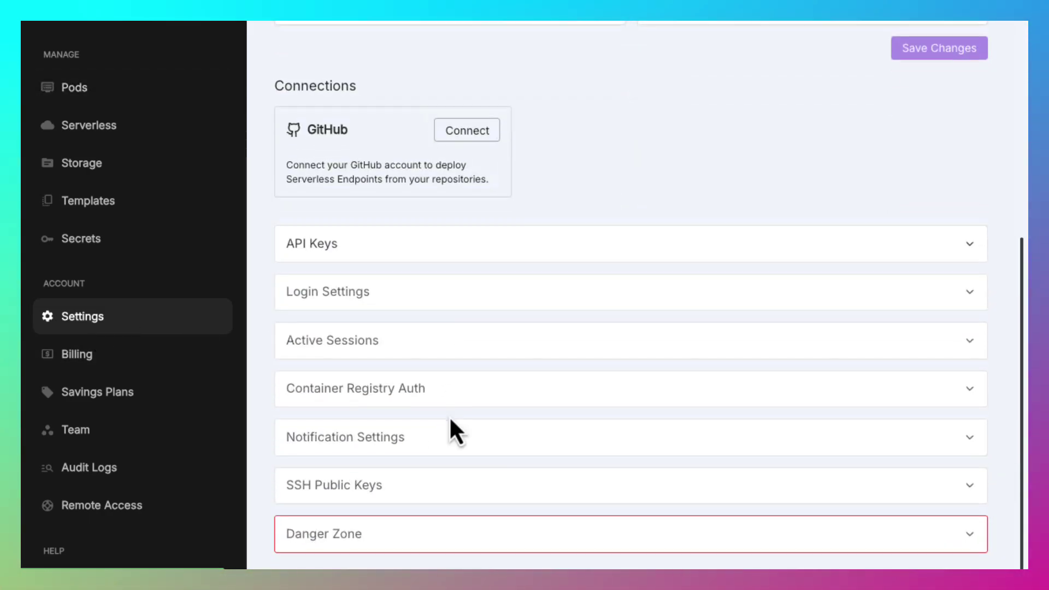
click(416, 487)
scroll(418, 497, down, 3)
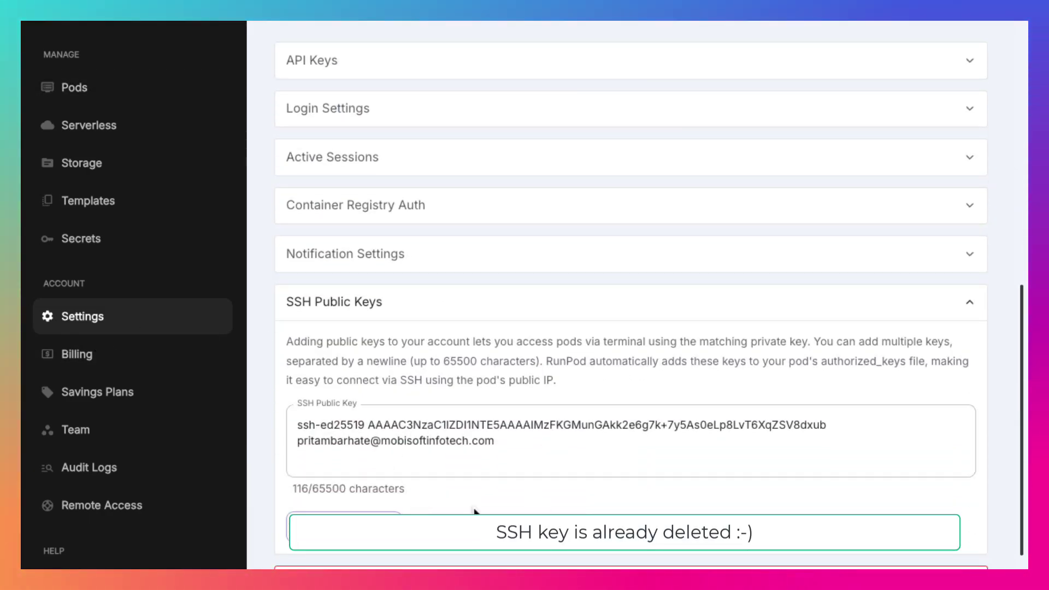
Back on Pods, copy the running pod's SSH command from its connection options
click(103, 89)
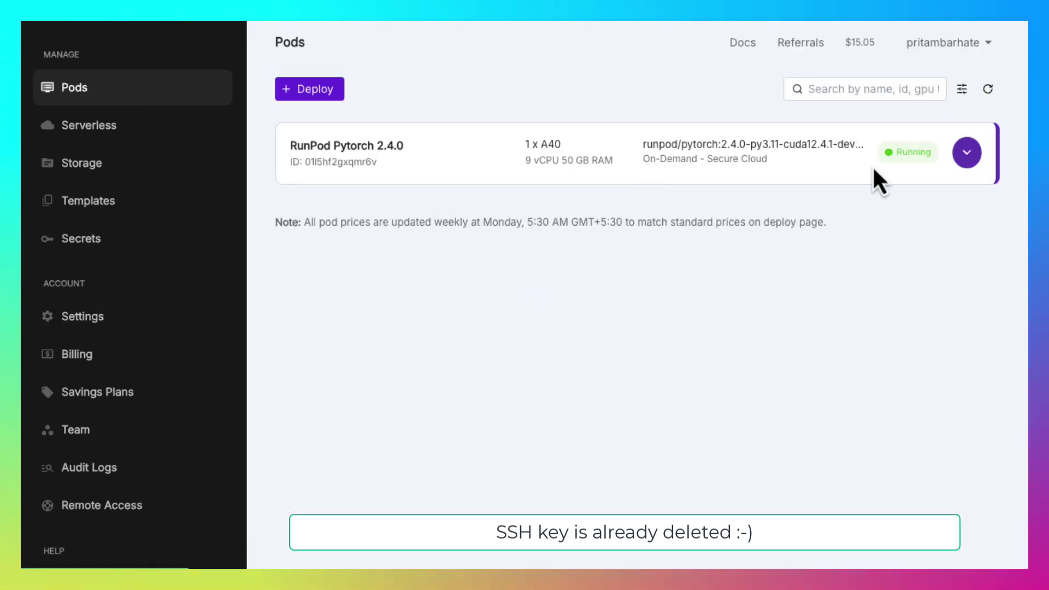
click(965, 153)
click(456, 475)
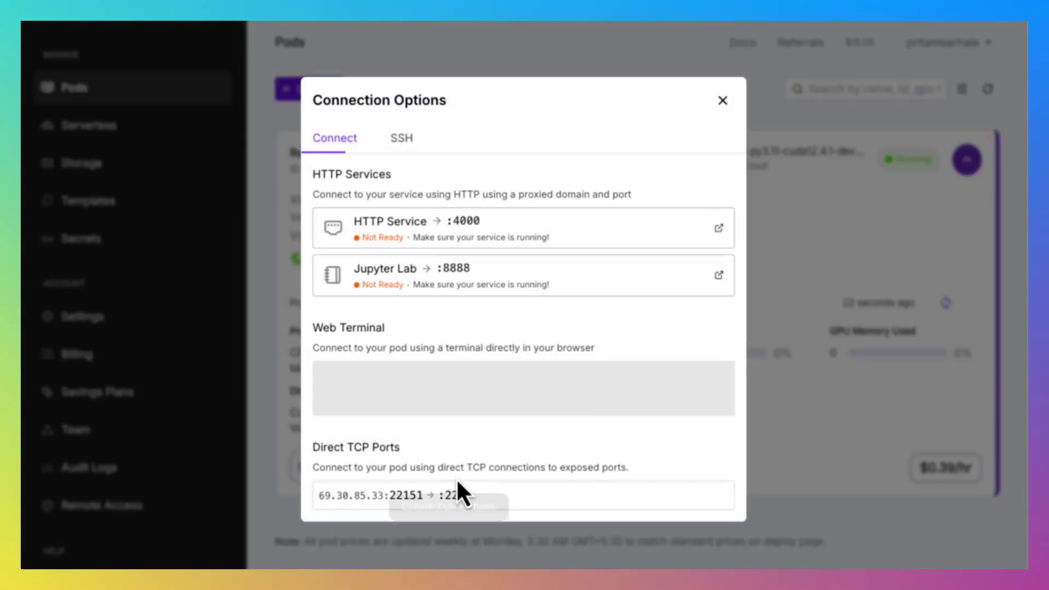
click(407, 146)
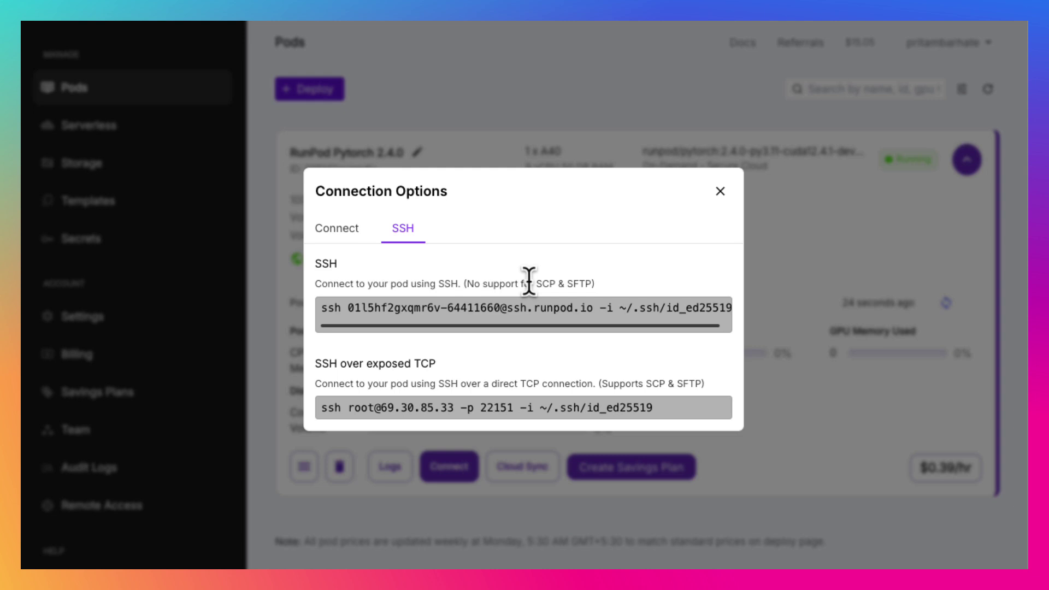
click(529, 308)
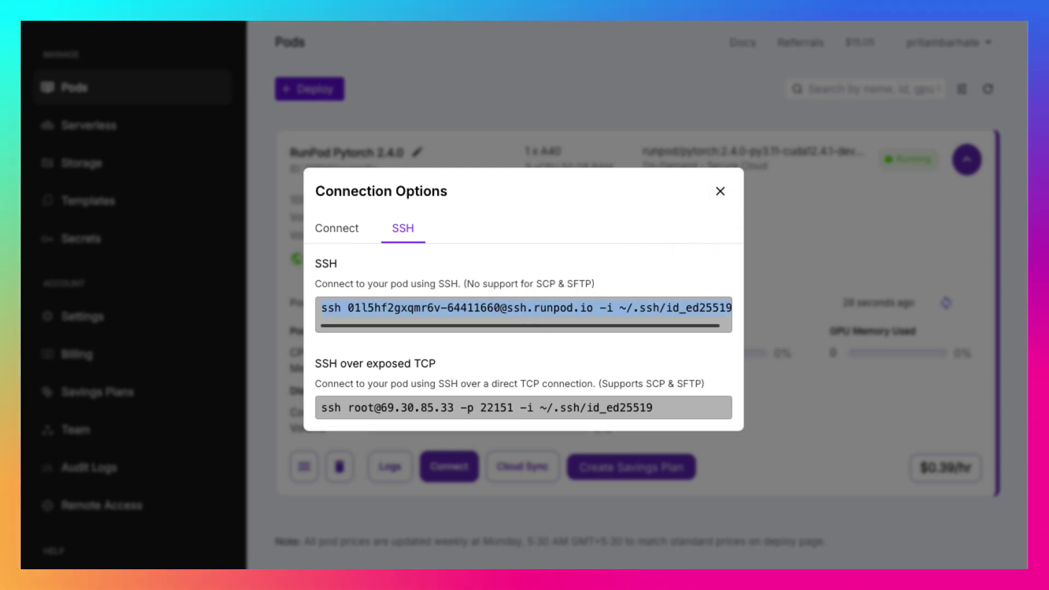
Paste and run the SSH command in the terminal to connect to the pod
key(super+Tab)
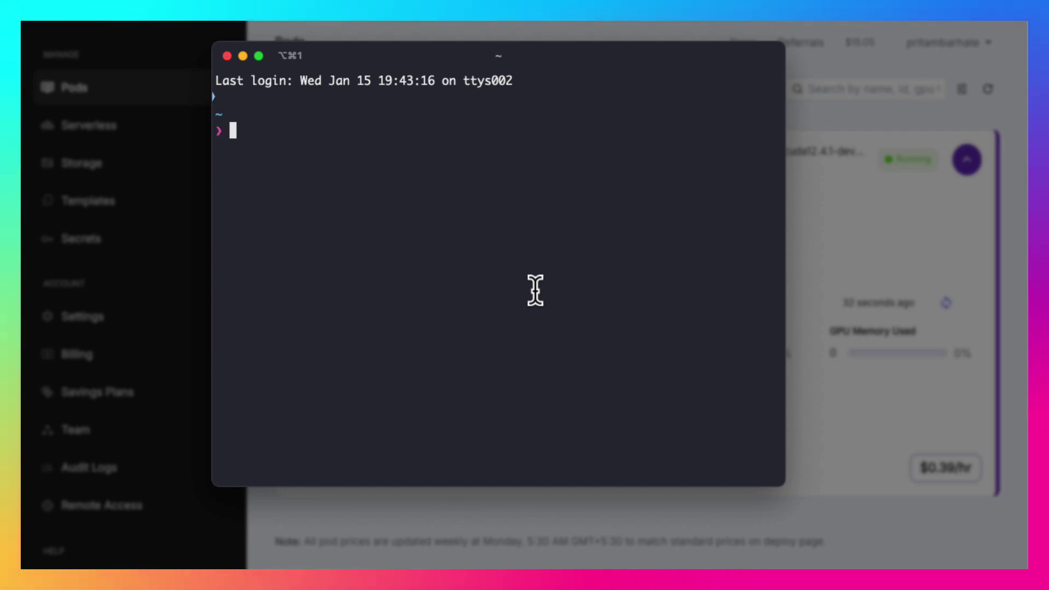
key(super+v)
key(Return)
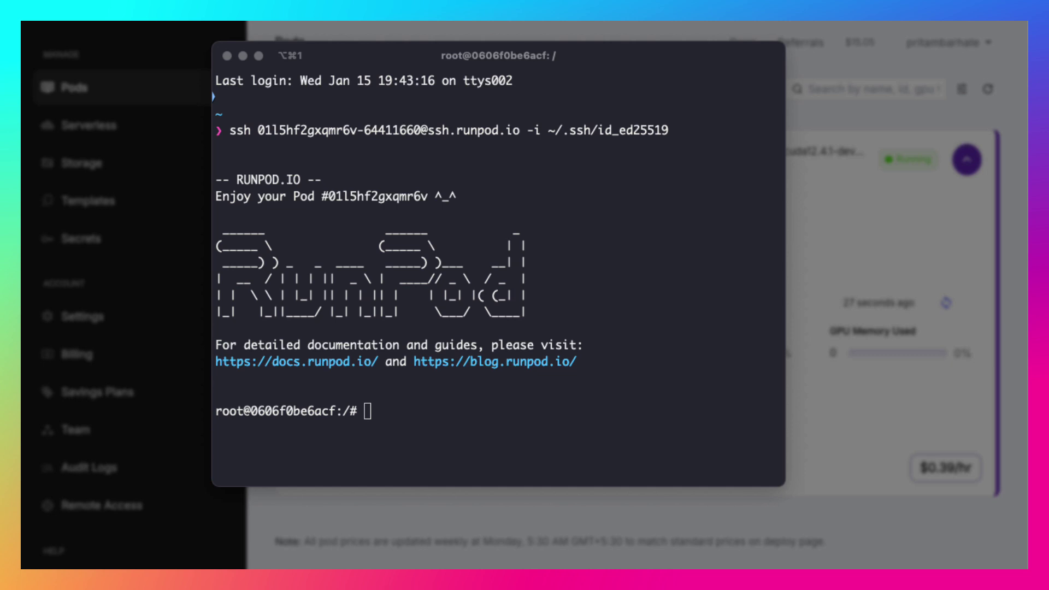
click(423, 402)
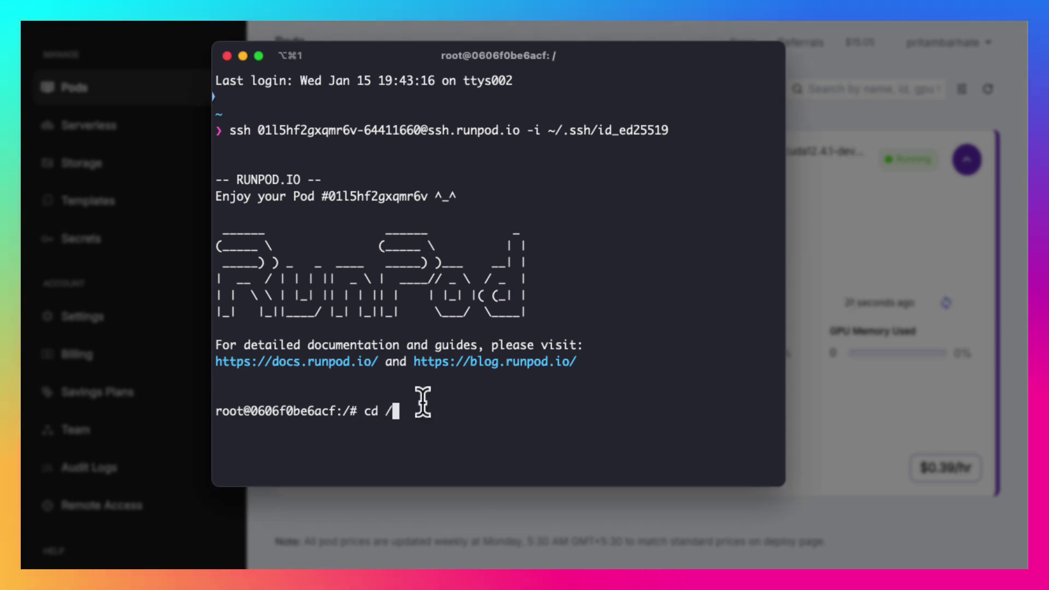
Move into /workspace and create a ComfyUI folder
text(cd /w)
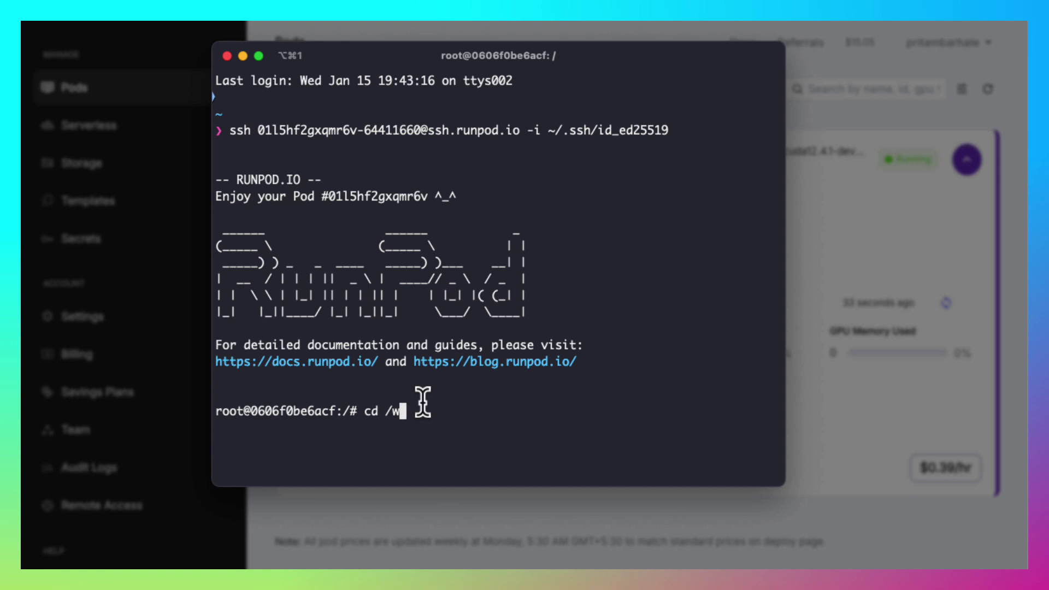
key(Tab)
key(Return)
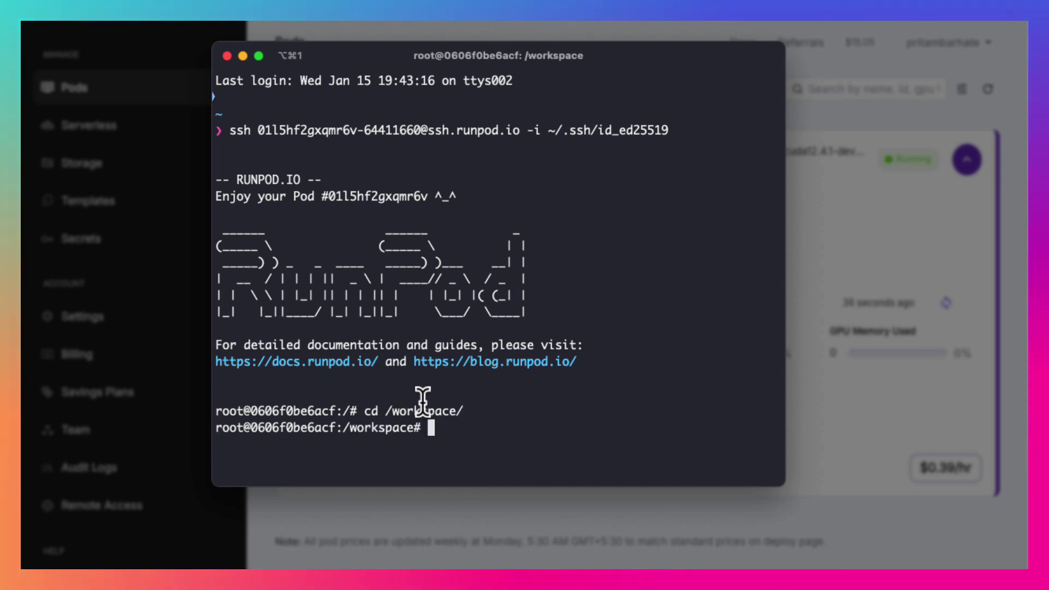
text(mkdir)
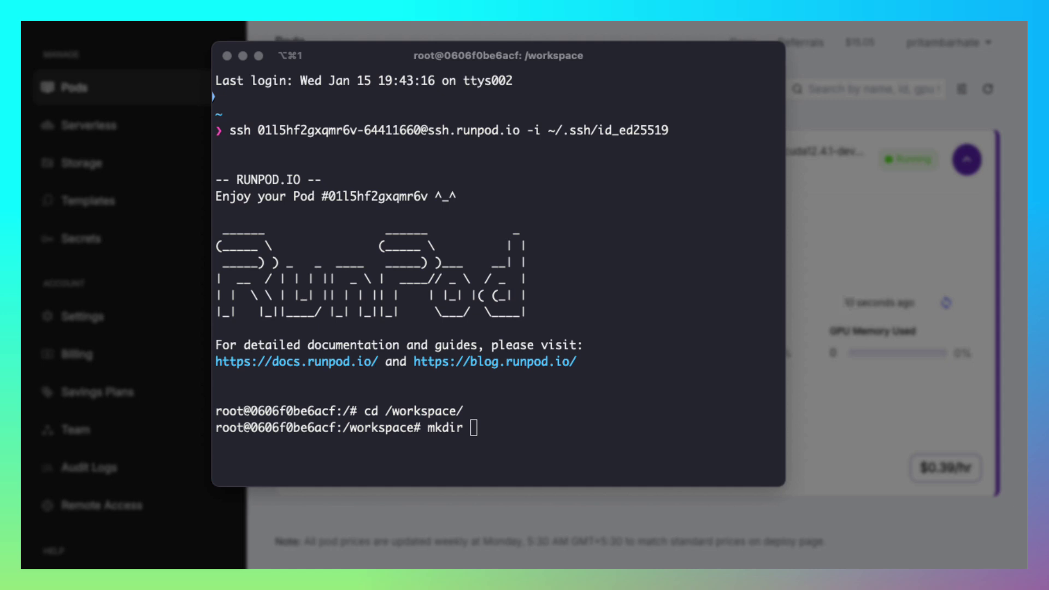
click(576, 449)
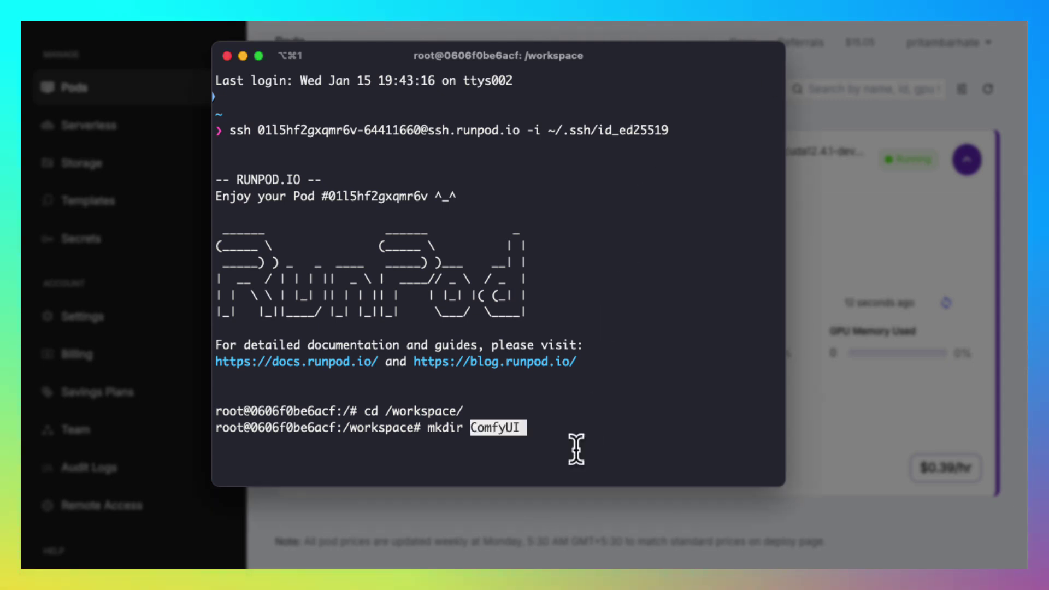
text(ComfyUI)
key(Return)
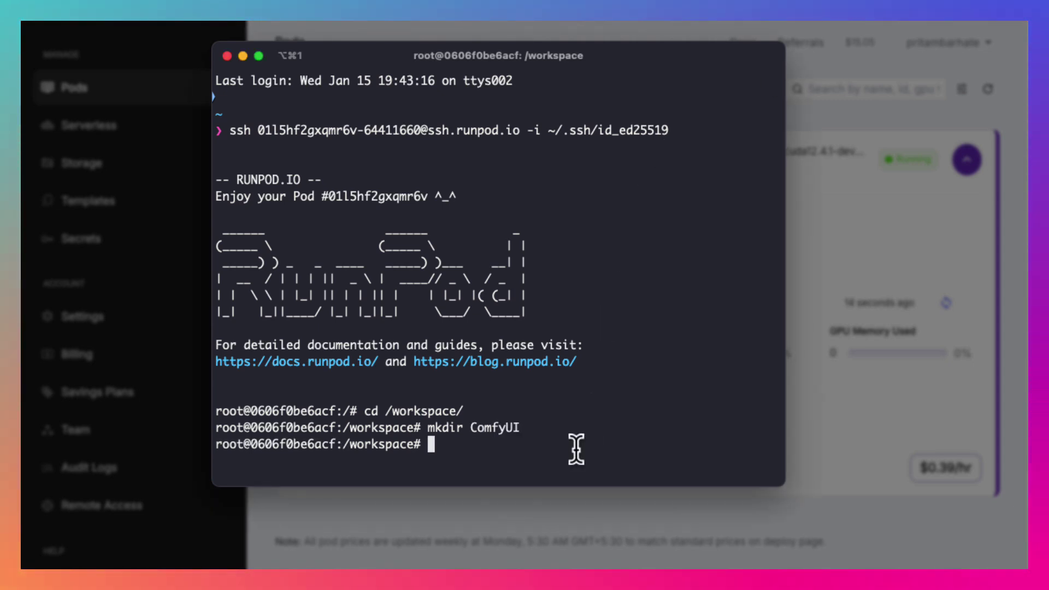
Inside ComfyUI, create models and then models/checkpoints with mkdir
text(cd ComfyUI/)
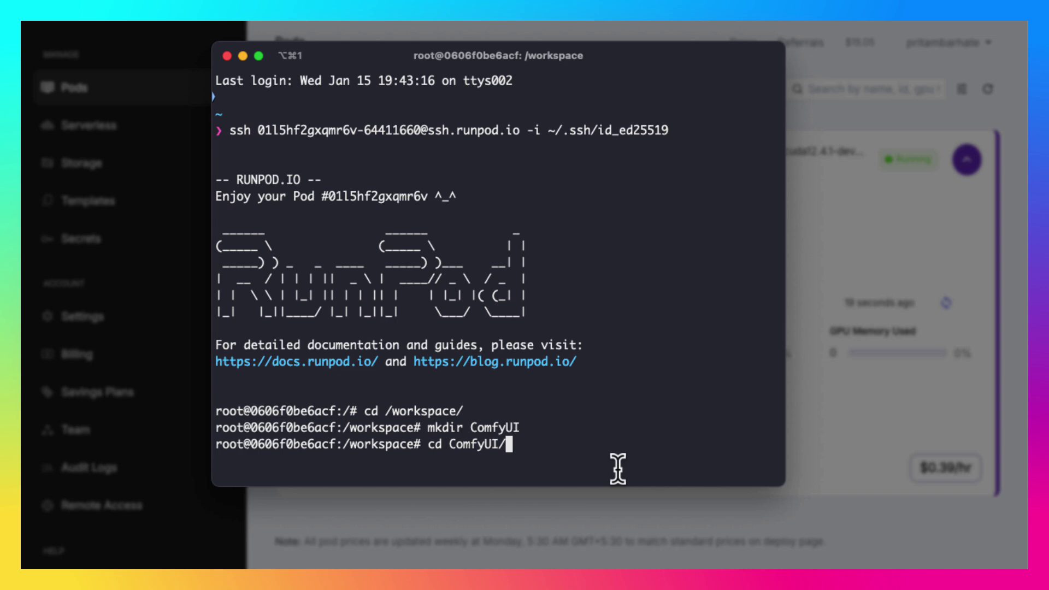
key(Return)
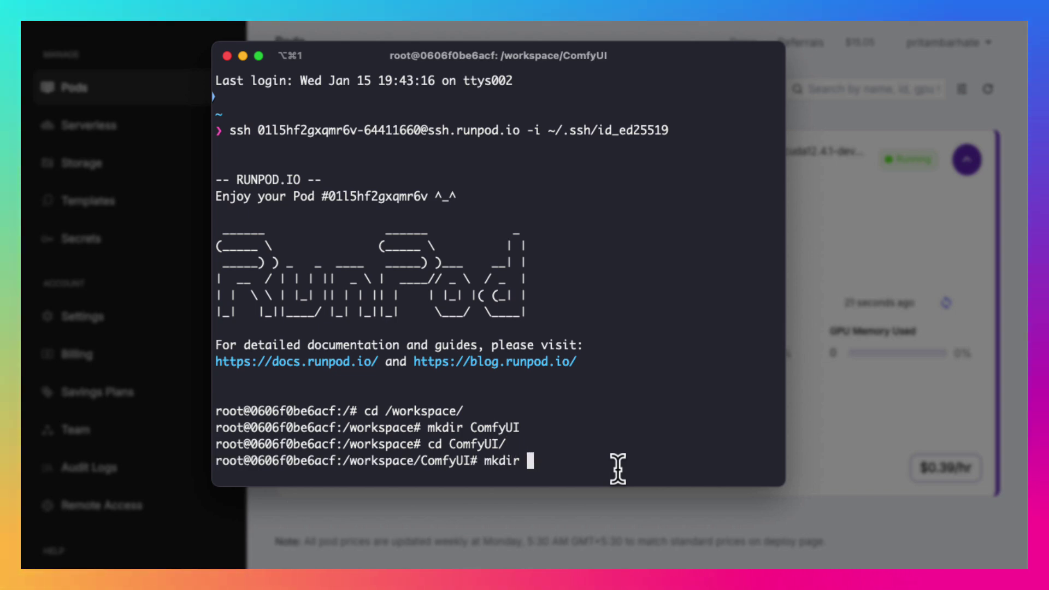
text(mkdir models)
key(Return)
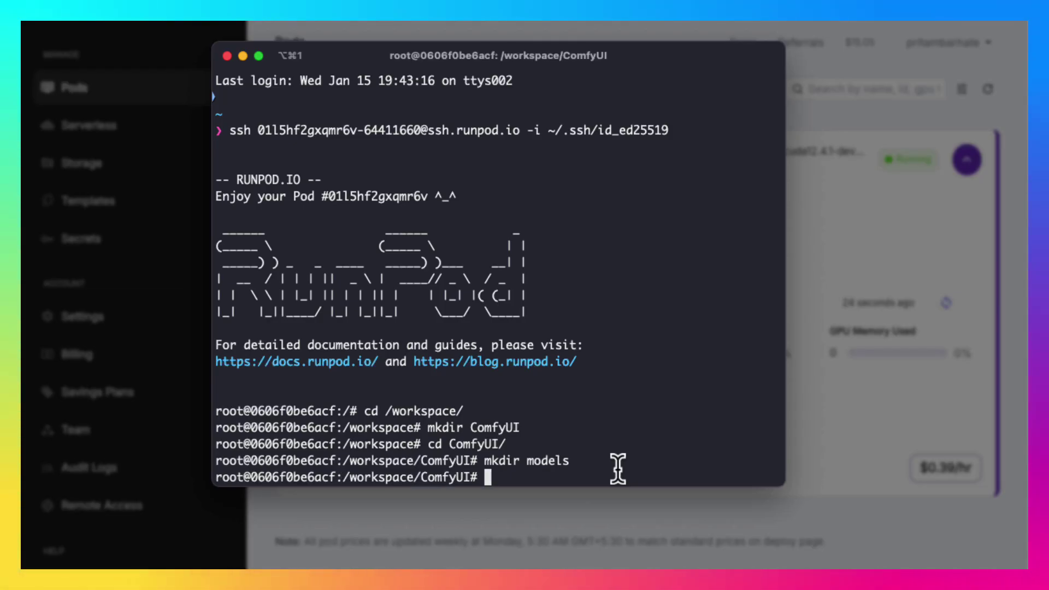
text(cd mo)
key(Tab)
key(Return)
text(mkdir checkpoints)
key(Return)
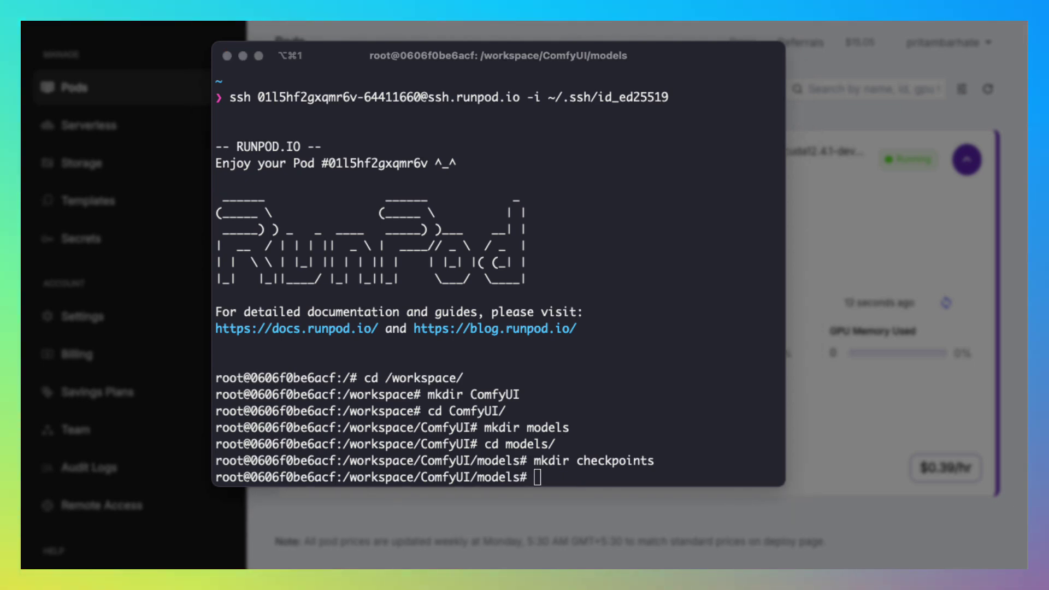
Start the wget download of flux1-schnell-fp8.safetensors from Hugging Face, then open a second terminal tab
click(725, 335)
key(super+v)
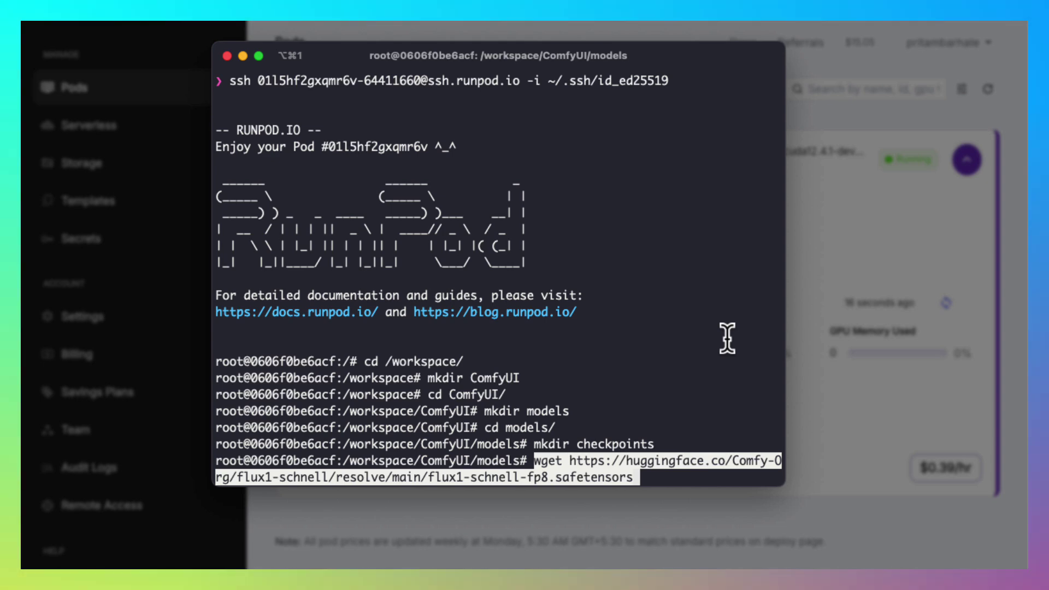
key(End)
key(Return)
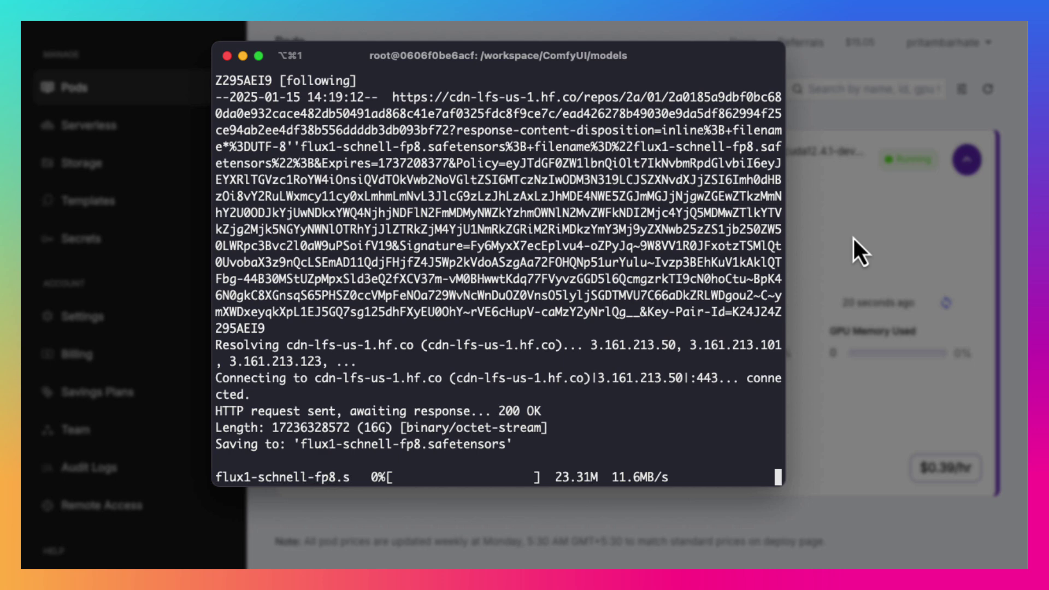
key(super+t)
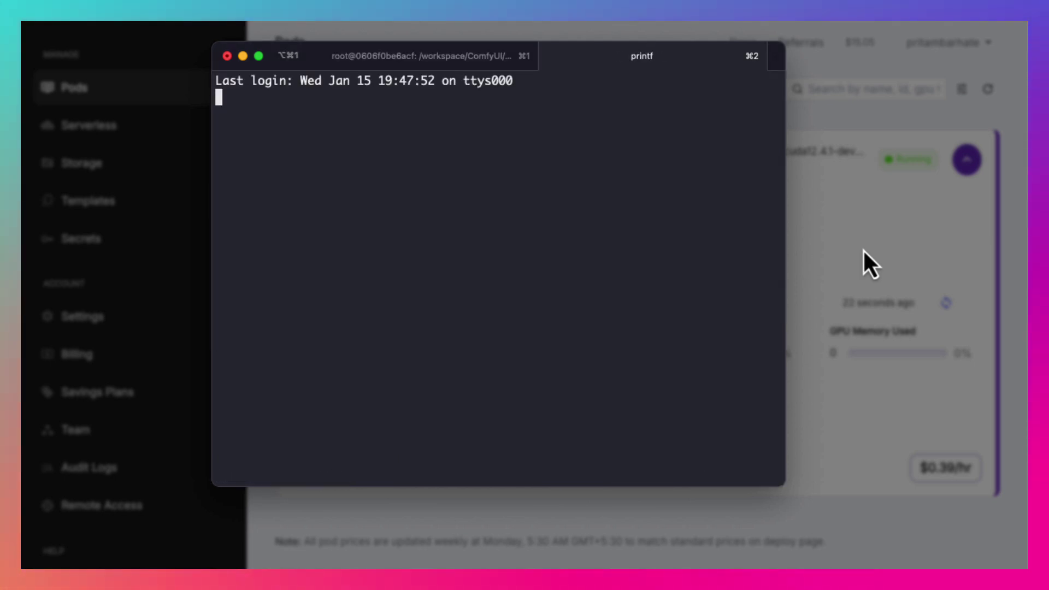
key(super+Tab)
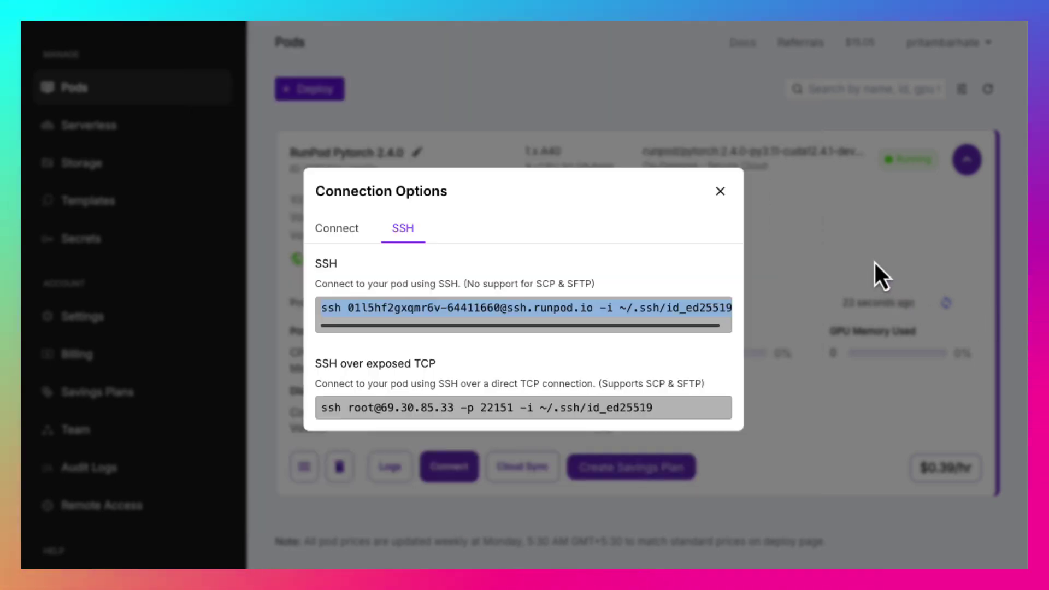
Copy the pod's SSH command and connect the new terminal tab to the pod
click(548, 319)
key(super+Tab)
key(super+v)
key(Return)
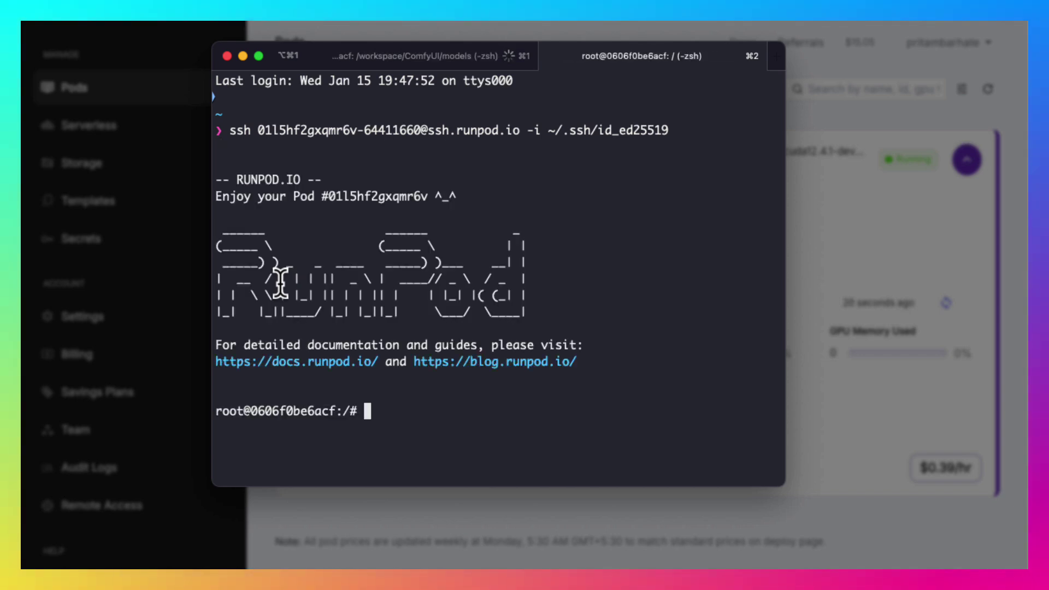
Create the /content folder, move into it, and paste the apt package list update command
text(mk)
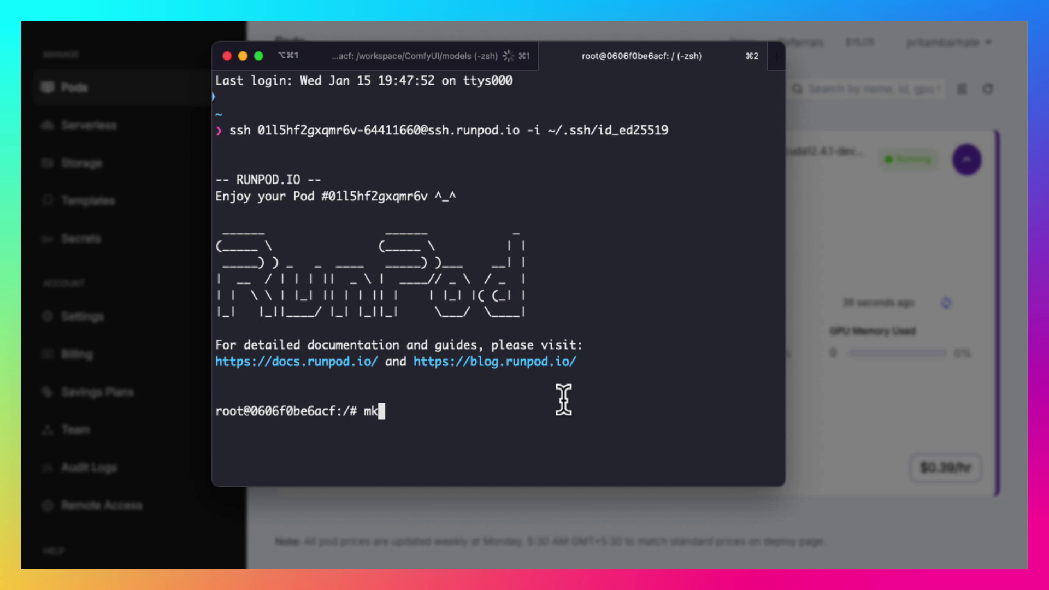
text(dir /content)
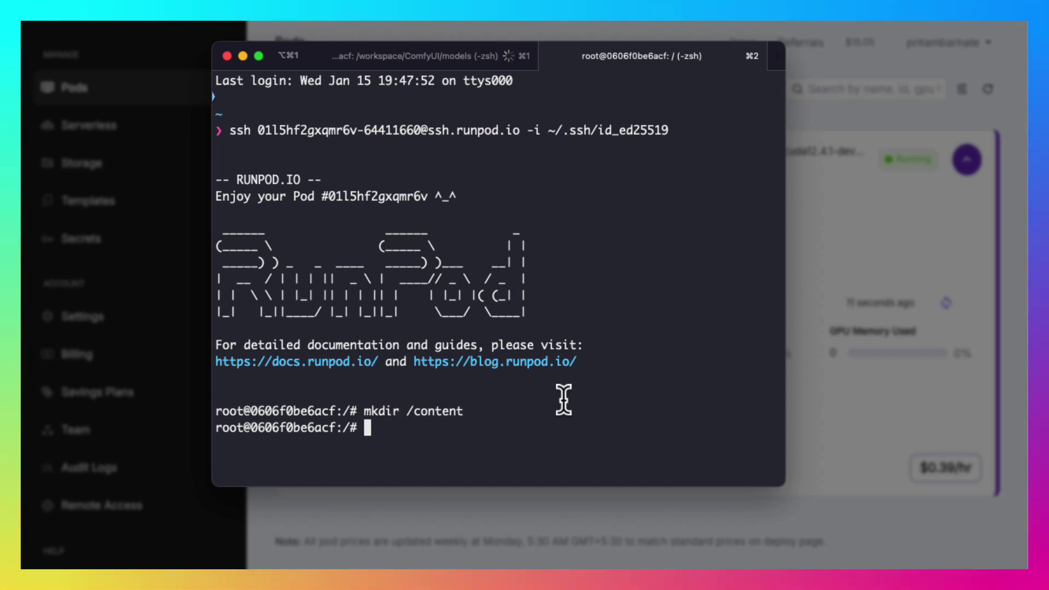
text(c)
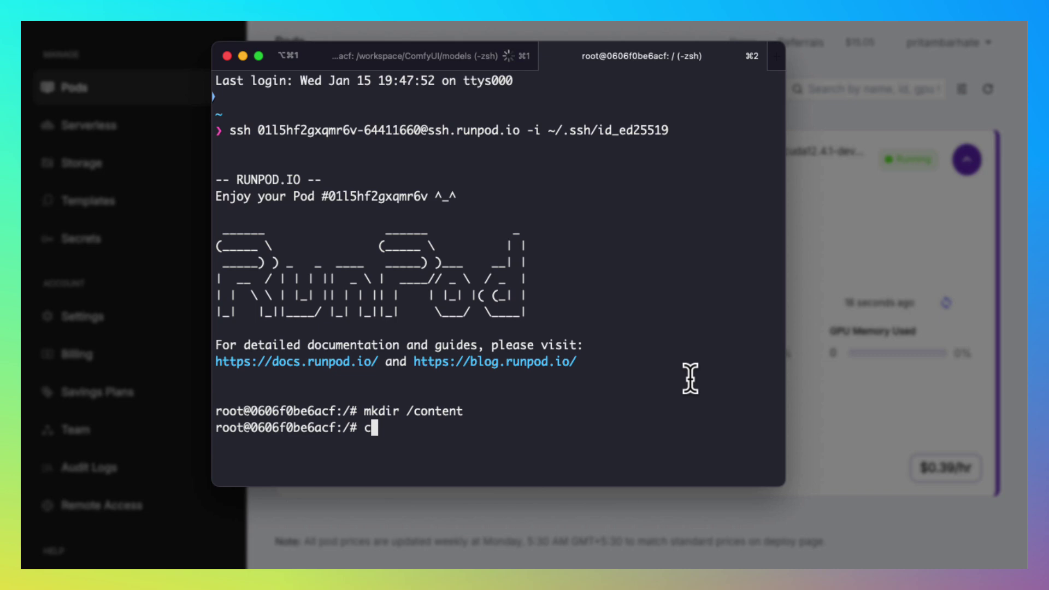
text(d co)
key(Tab)
key(Return)
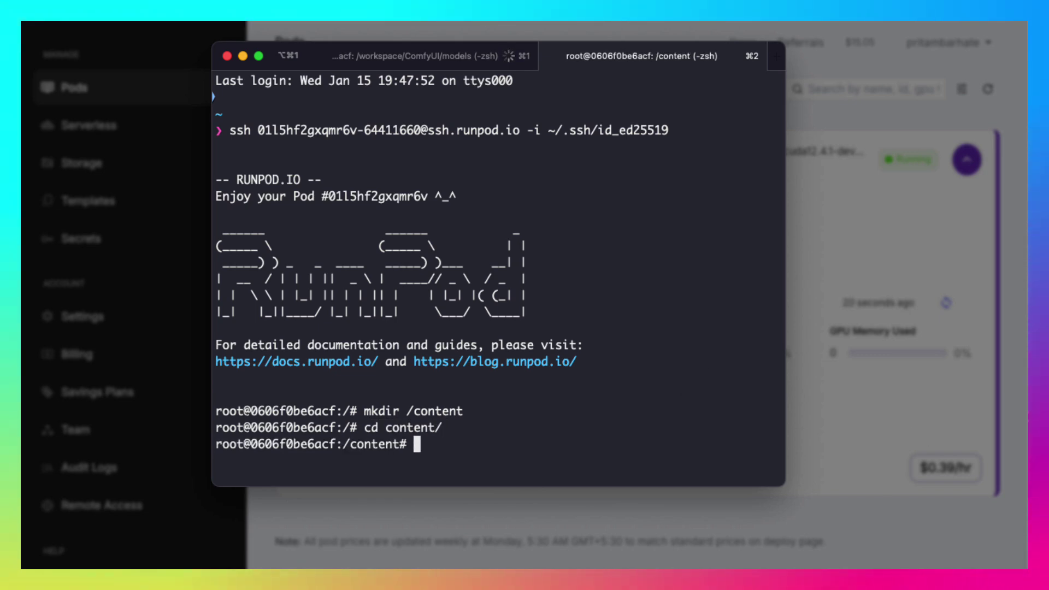
text(apt update)
Update the package lists, clone the ComfyUI repository into /content, and enter the ComfyUI folder
key(Return)
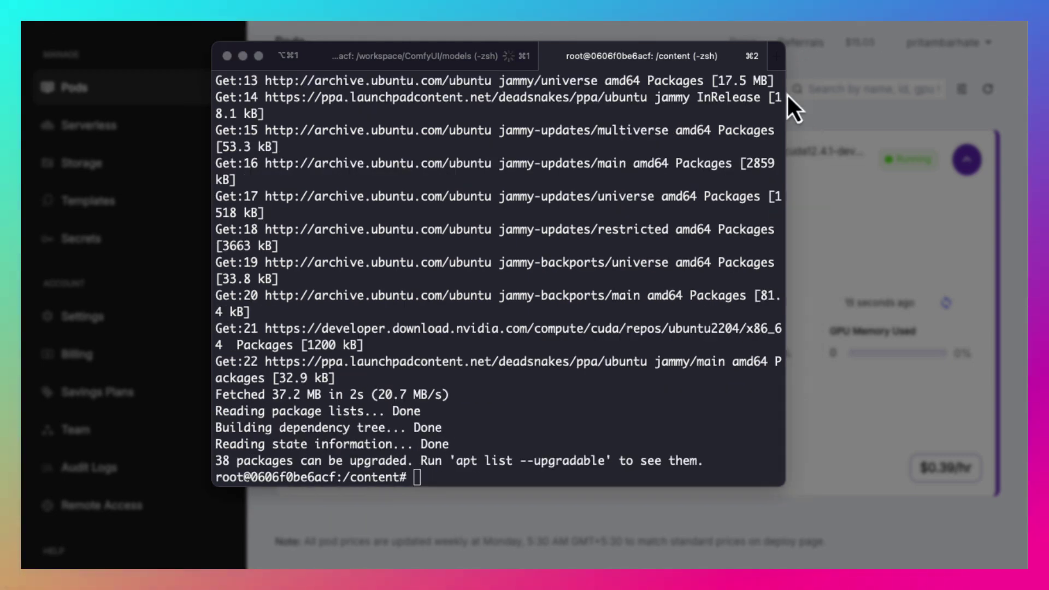
text(git clone https://github.com/comfyanonymous/ComfyUI.git)
key(Return)
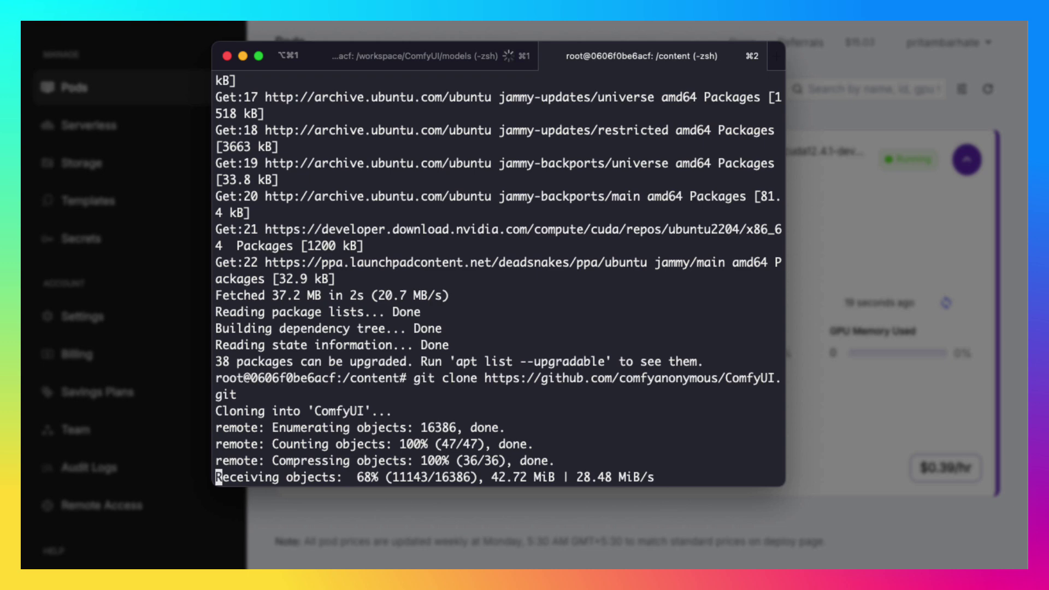
click(599, 398)
text(cd ComfyUI)
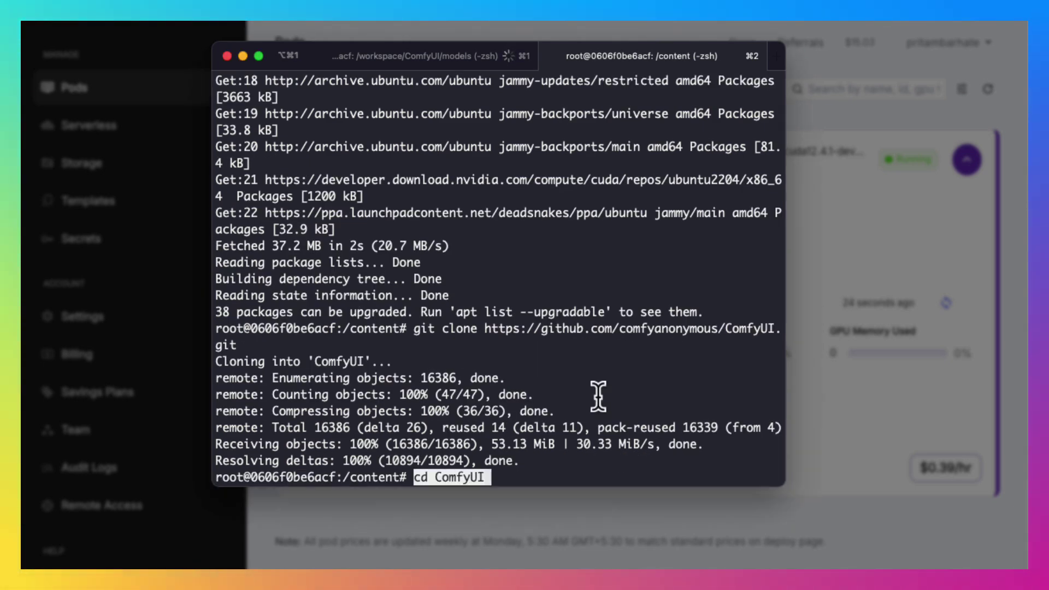
key(Return)
Create and activate a Python virtual environment for ComfyUI
text(python -m venv venv)
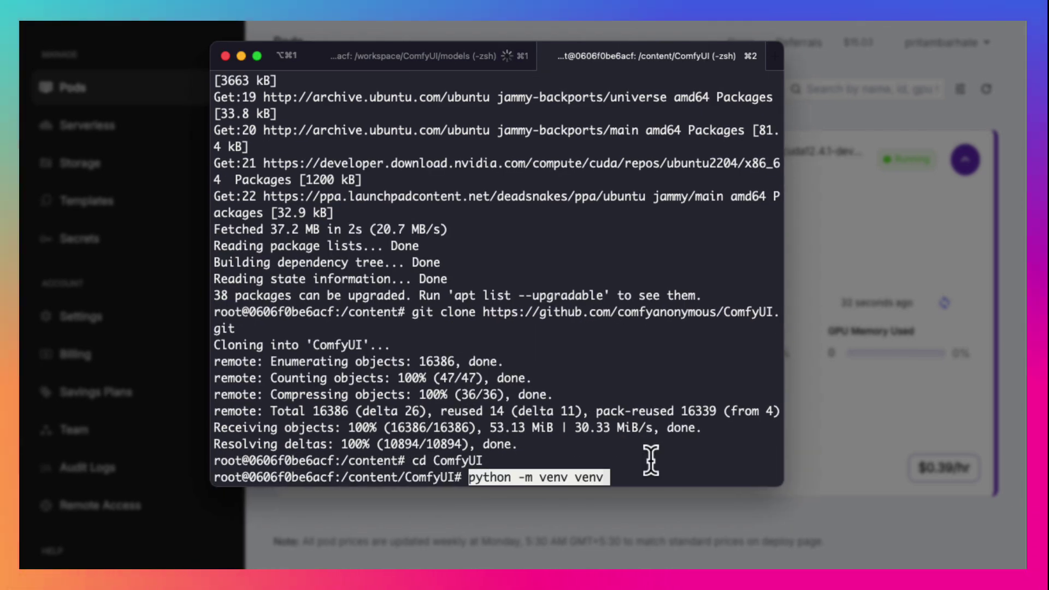
key(Return)
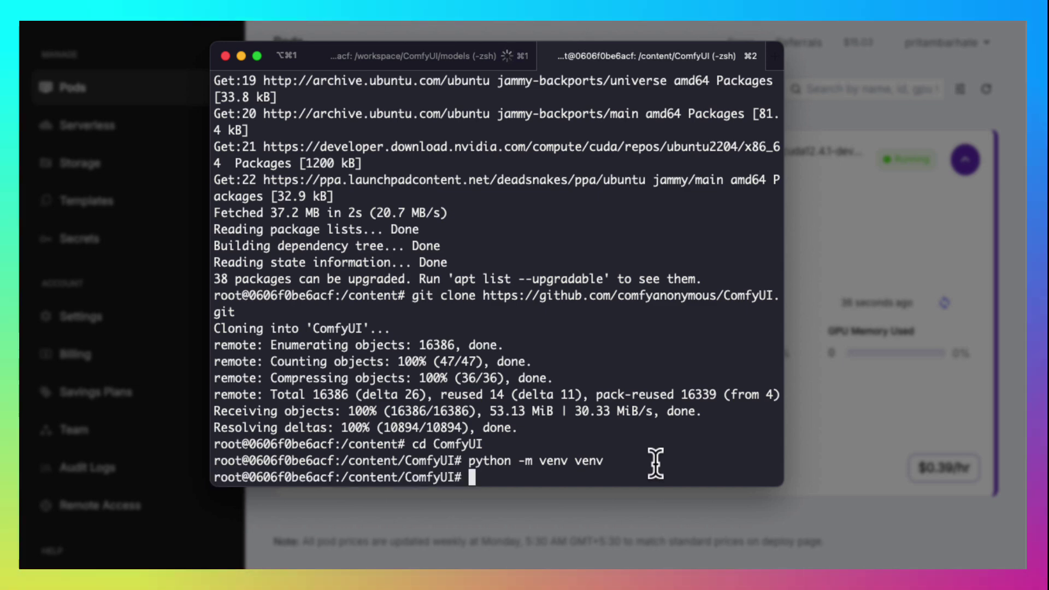
text(source venv/bin/activate)
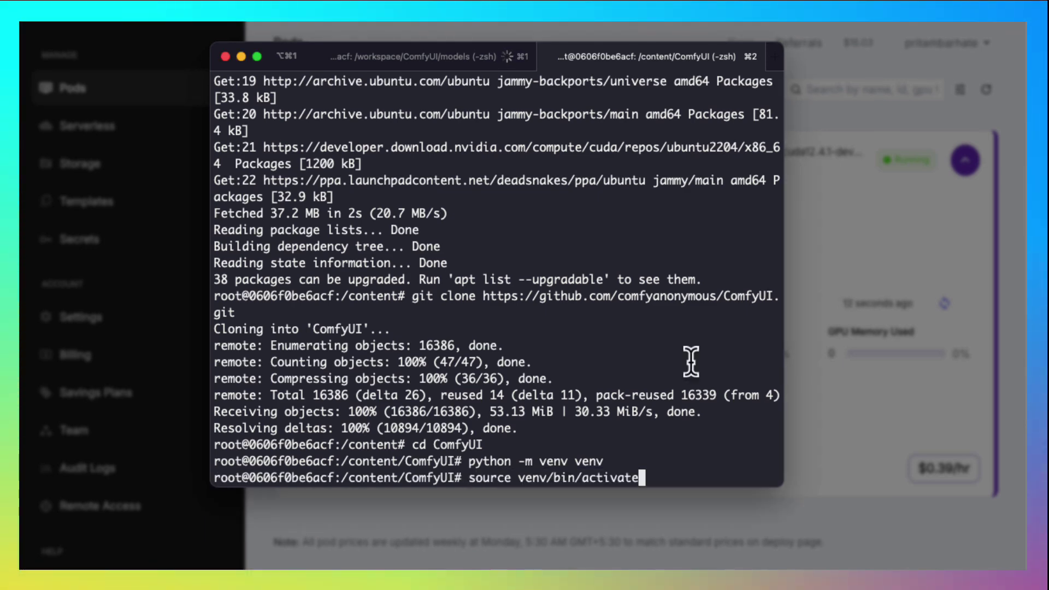
key(Return)
Install torch, torchvision, torchaudio, prerelease xformers and ComfyUI's requirements into the venv
text(pip install torch torchvision torchaudio --index-url https://download.pytorch.org/whl/cu118)
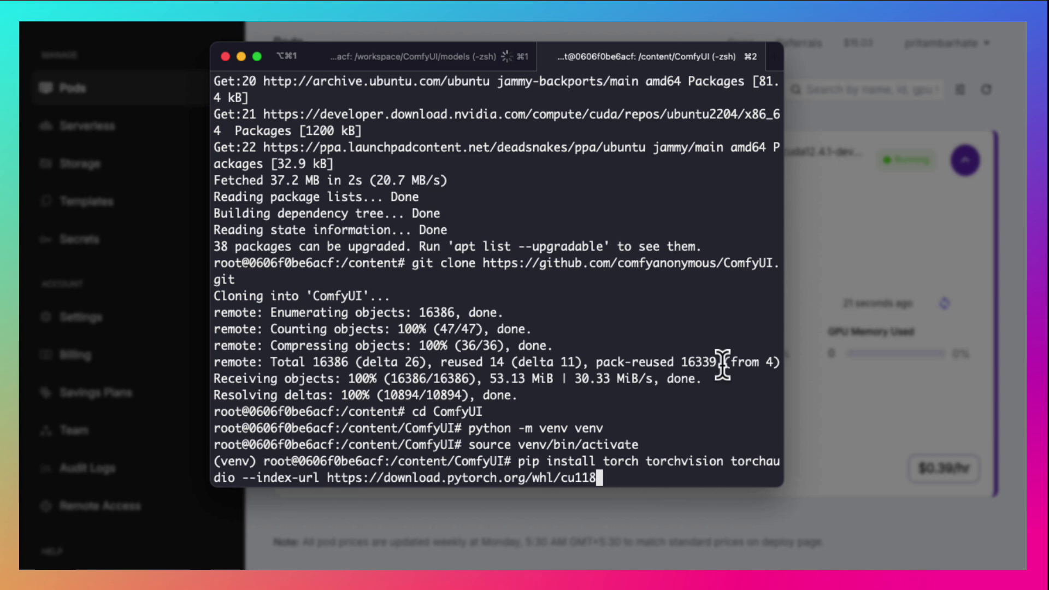
key(Return)
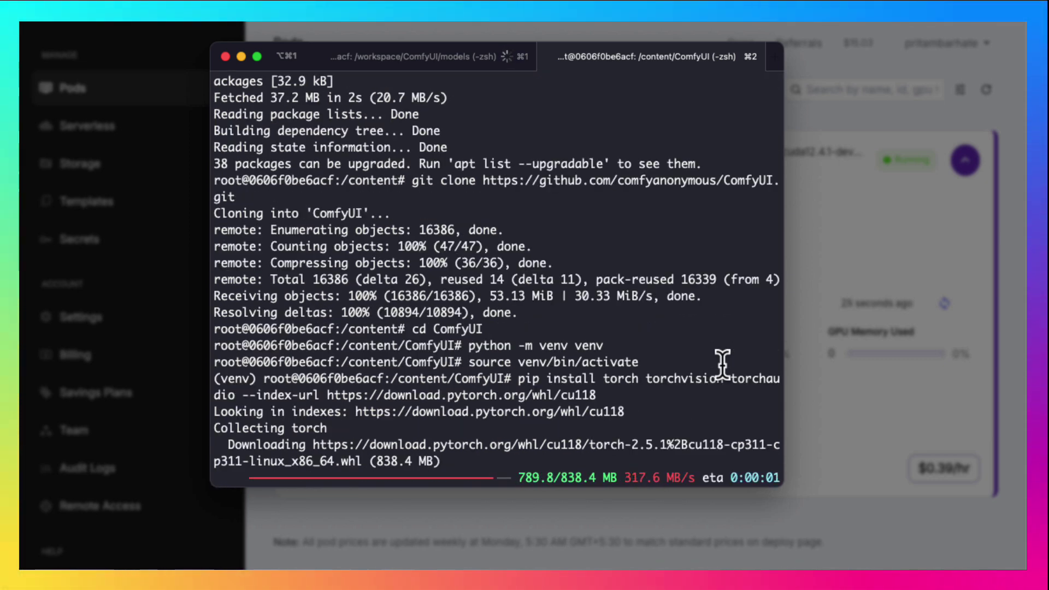
text(pip install -U --pre xformers)
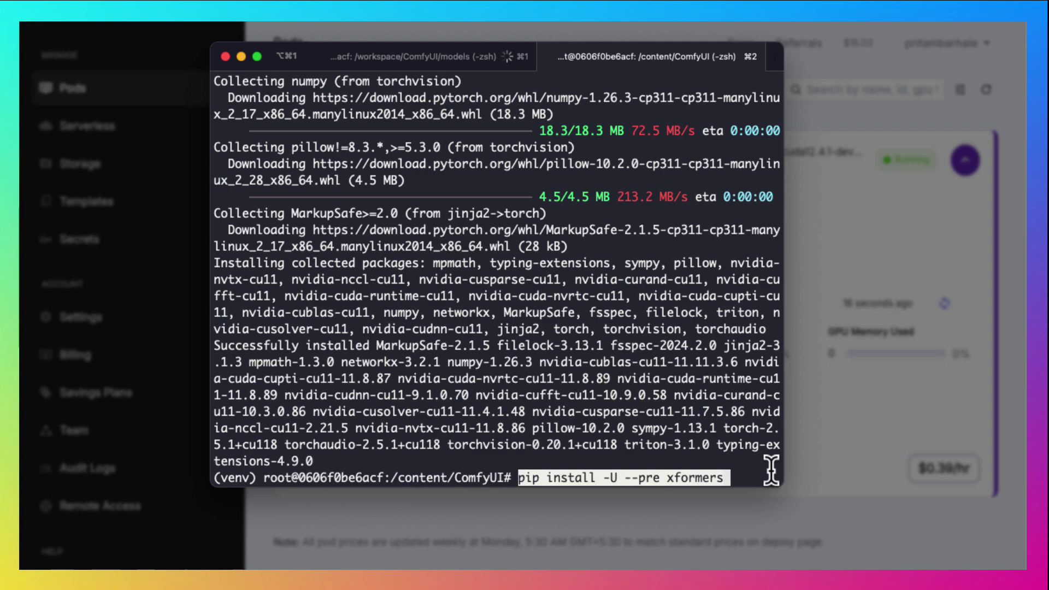
key(Return)
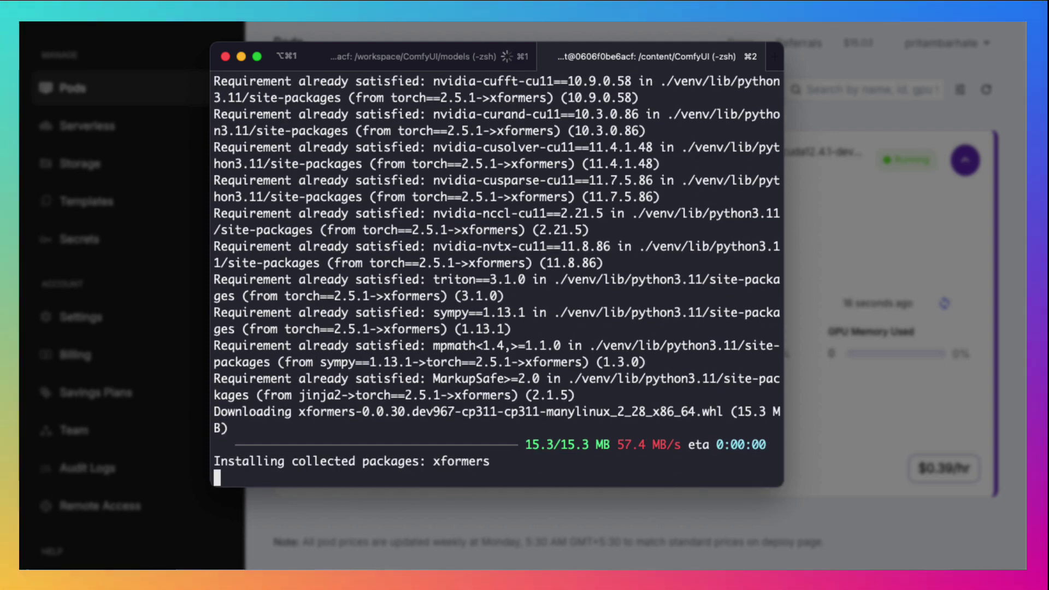
text(pip install -r requirements.txt)
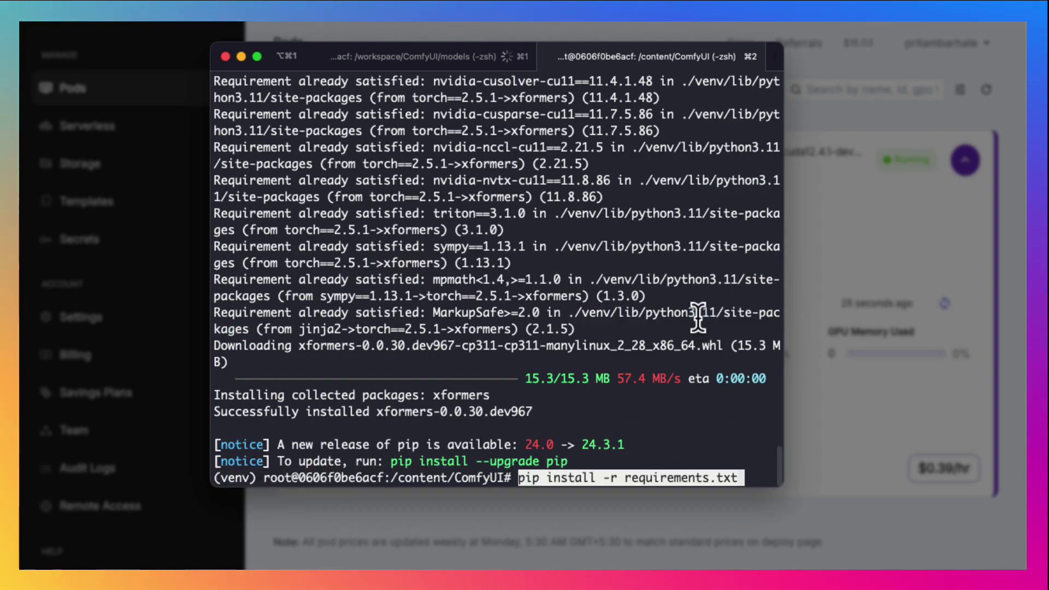
key(Return)
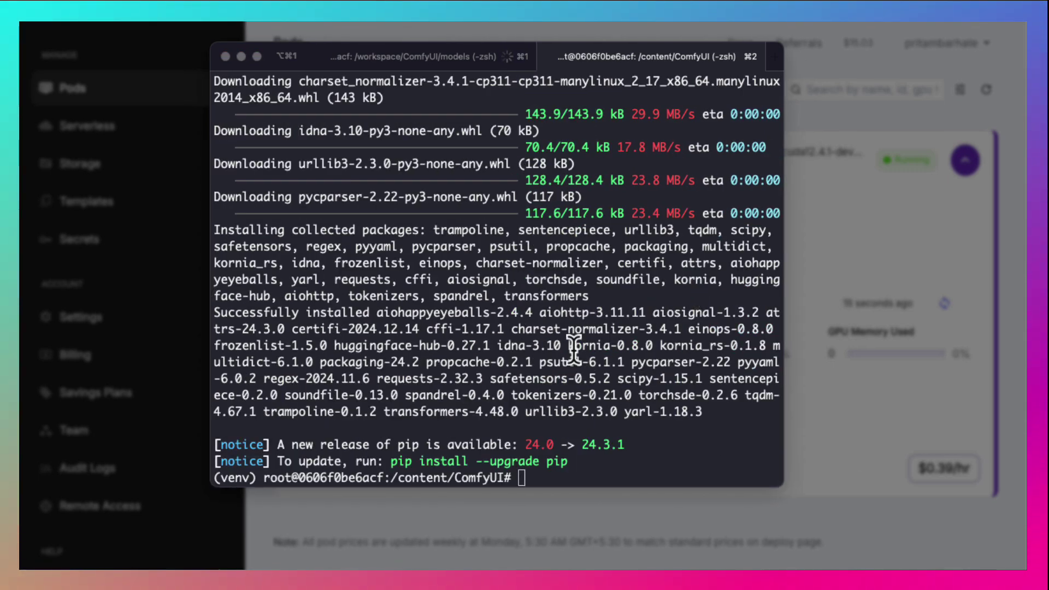
Clone ComfyUI-Manager into the custom_nodes folder as comfyui-manager
text(cd /content/ComfyUI/custom_nodes)
key(Return)
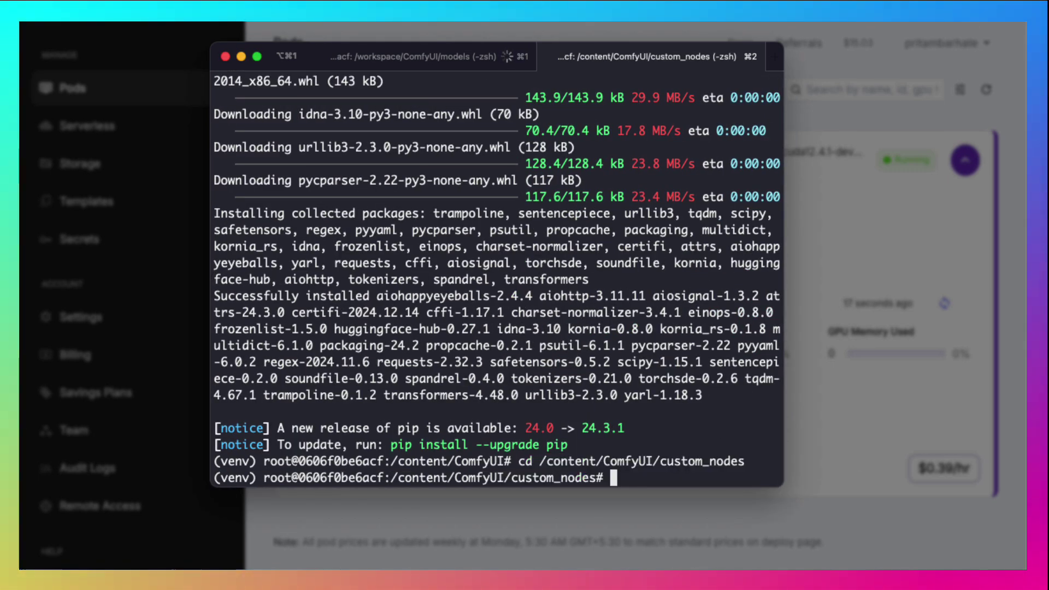
text(git clone https://github.com/ltdrdata/ComfyUI-Manager comfyui-manager)
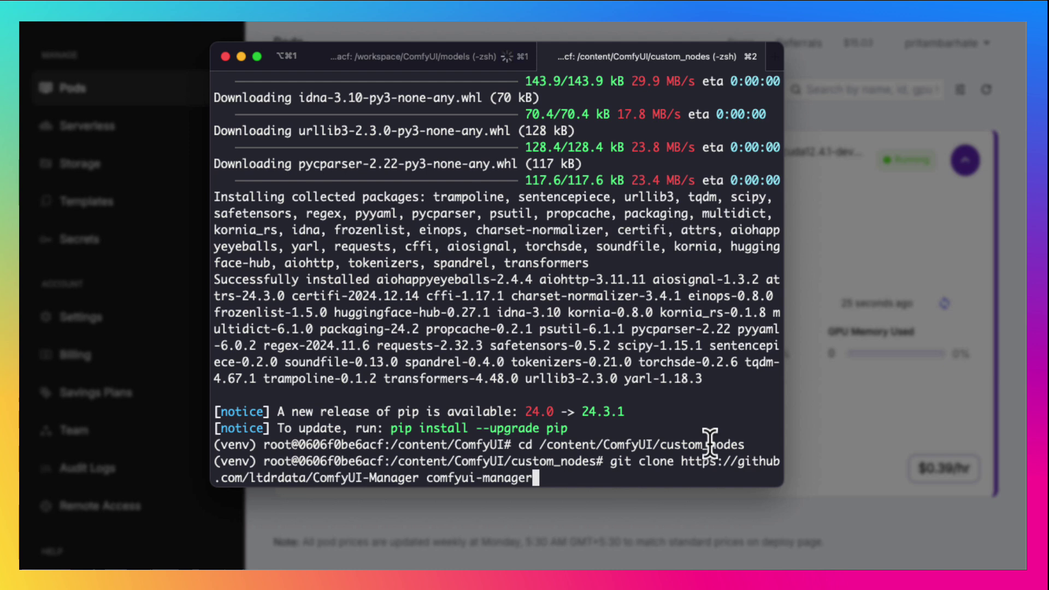
key(Return)
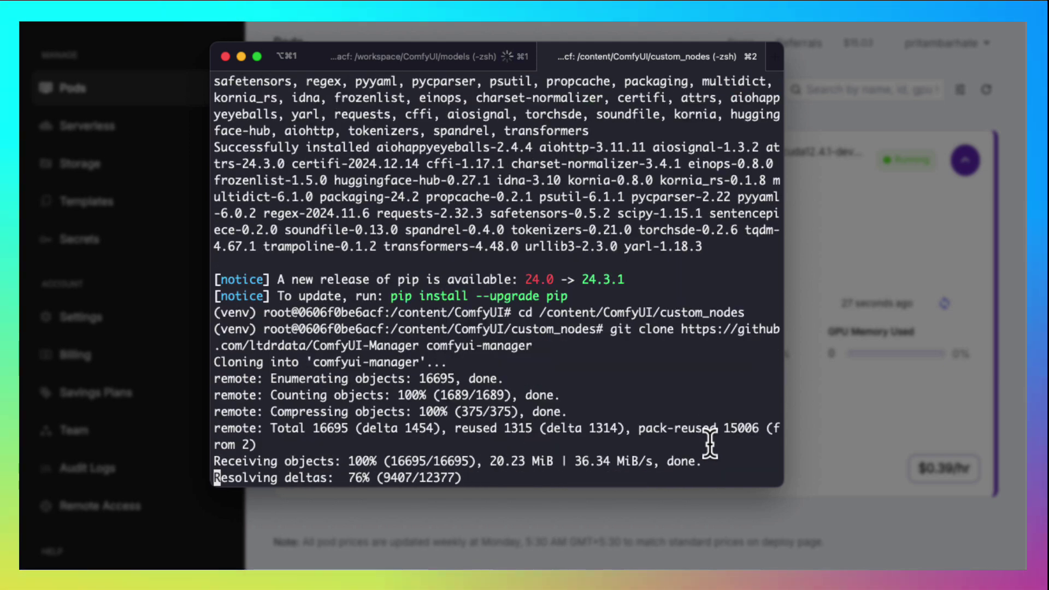
text(cd /workspace/ComfyUI/models/clip)
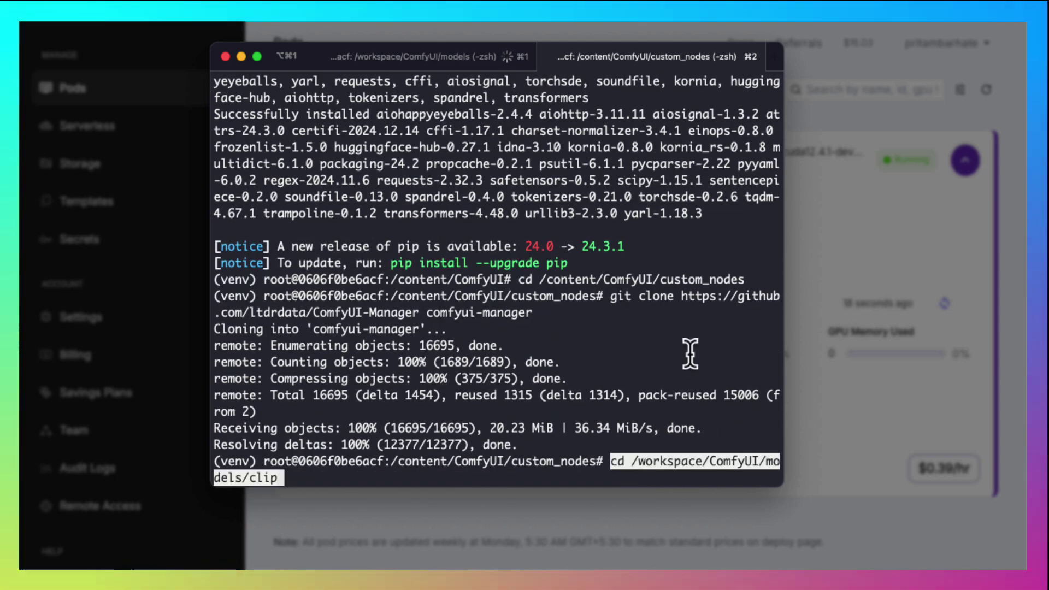
key(Left)
key(Left)
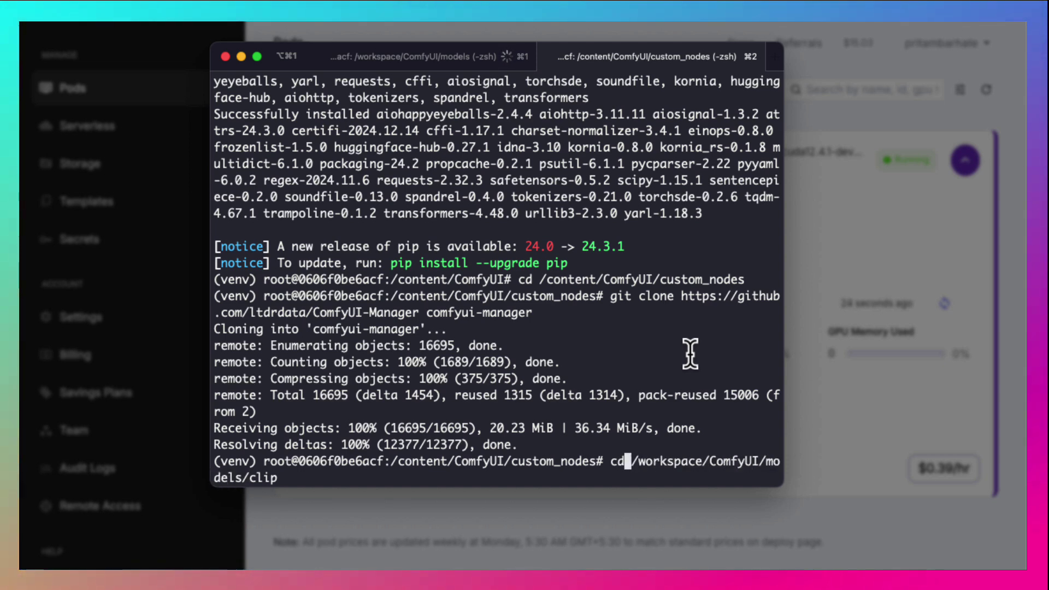
Create /workspace/ComfyUI/models/clip with mkdir -p and move into it
key(BackSpace)
key(BackSpace)
text(ma)
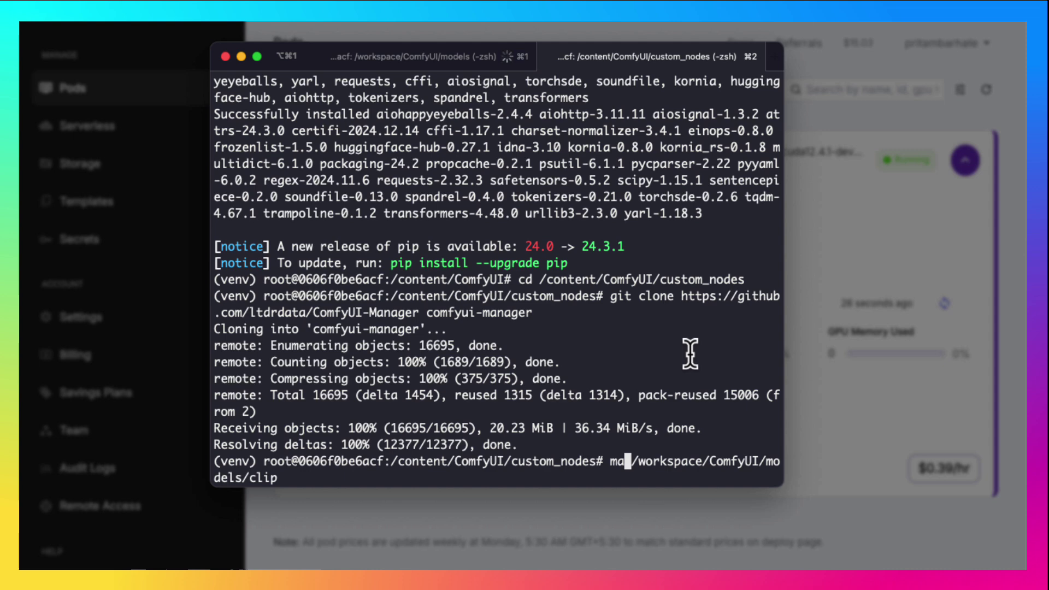
key(BackSpace)
text(kdir -)
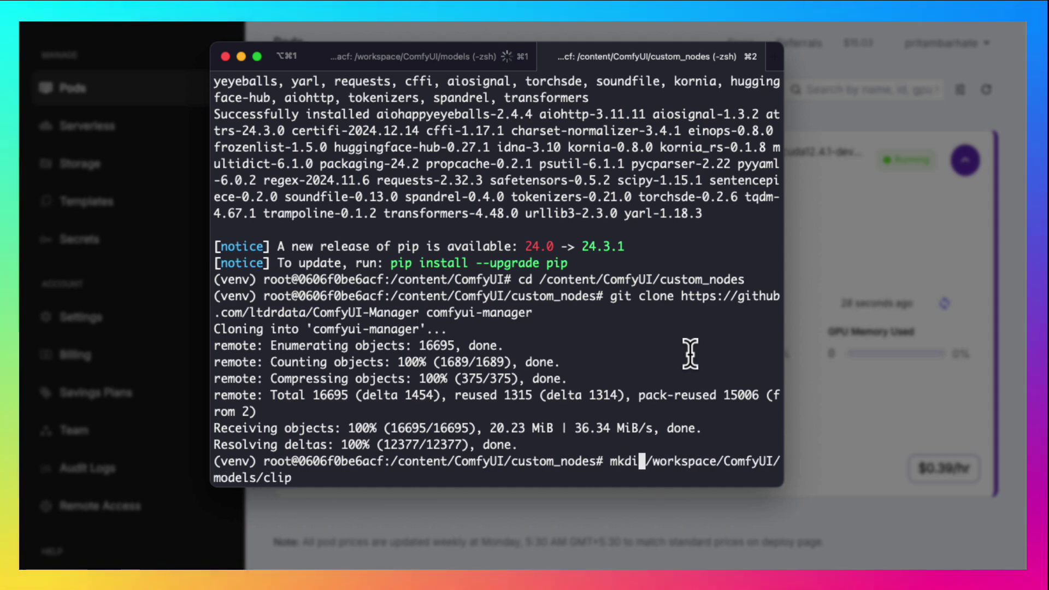
text(p)
key(Return)
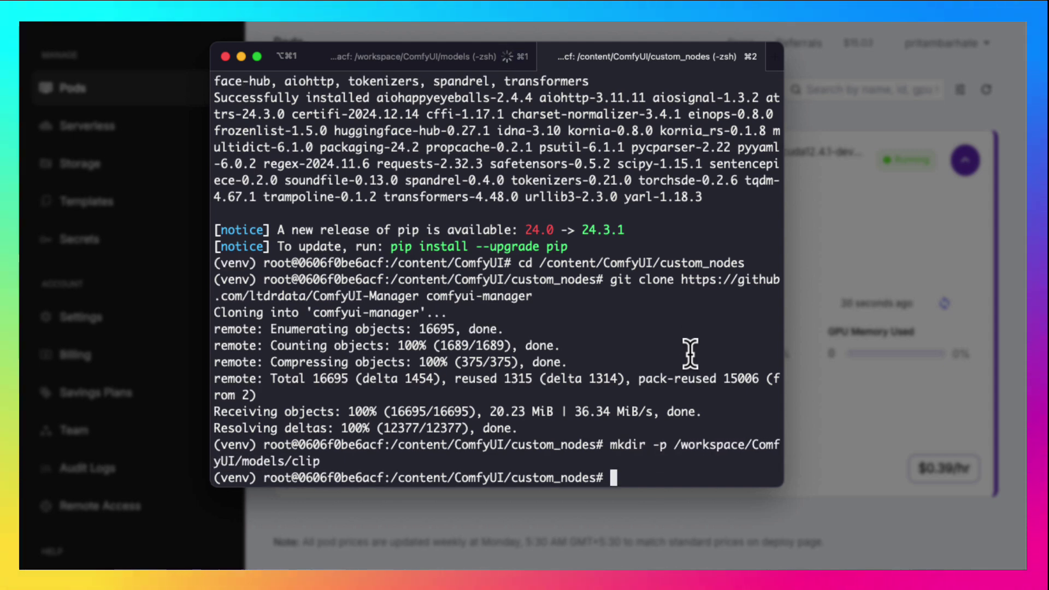
text(c)
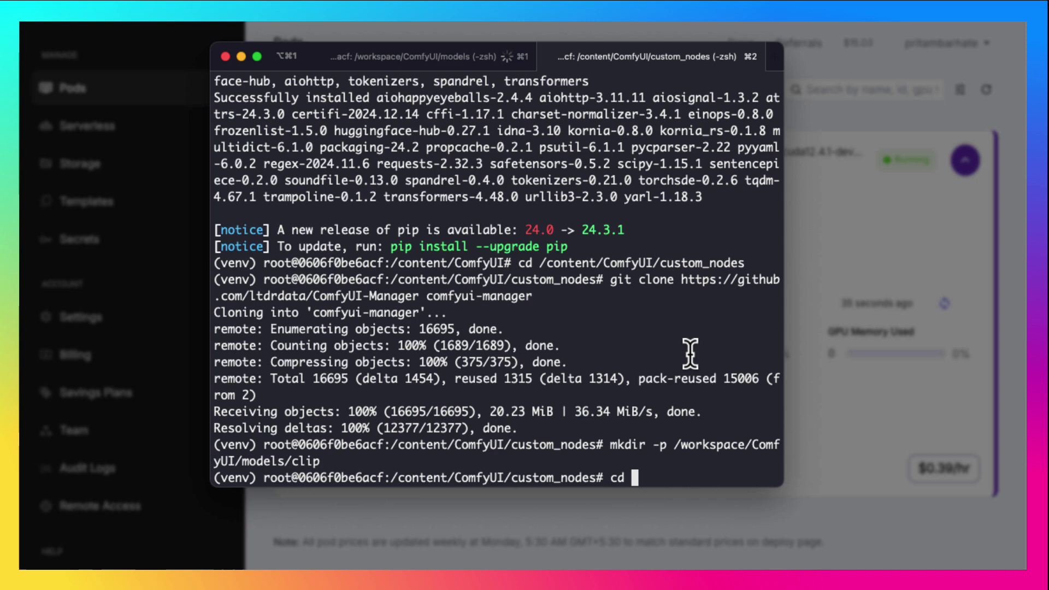
text(d)
text(/workspace/ComfyUI/models/clip)
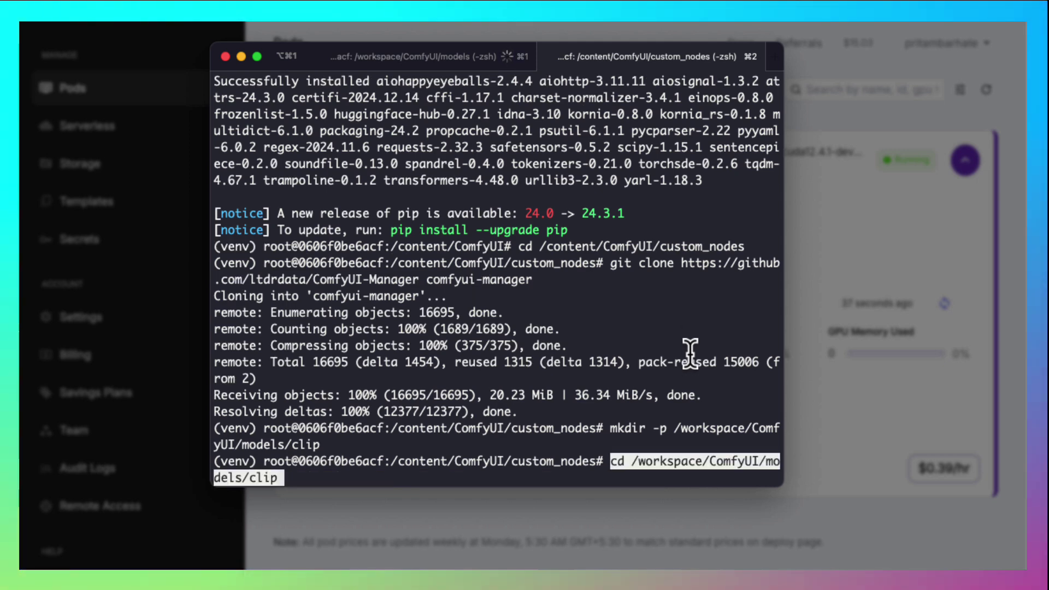
key(Return)
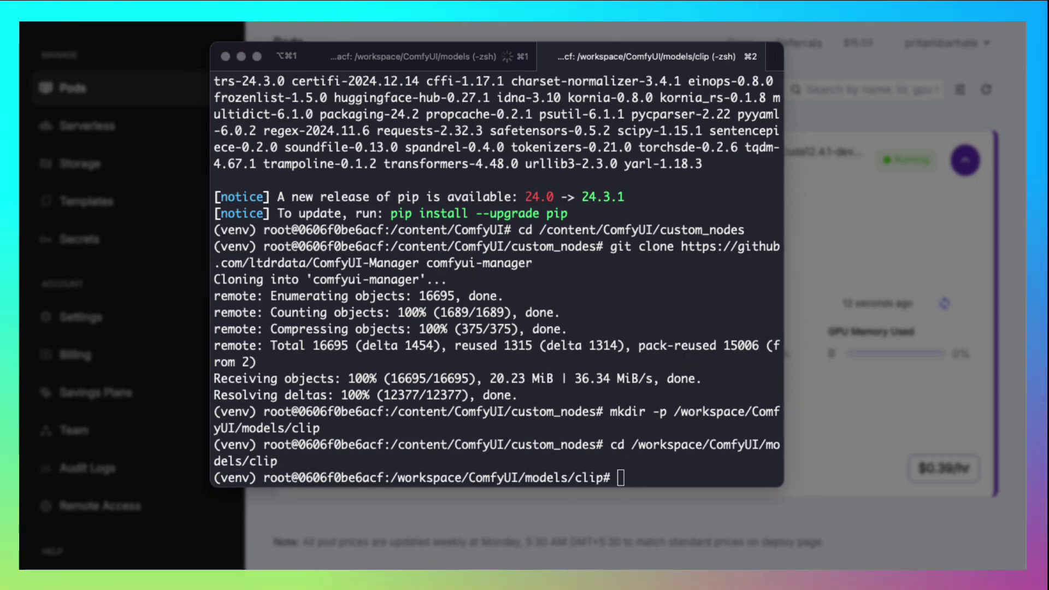
Download clip_l.safetensors and t5xxl_fp16.safetensors from Hugging Face into the clip folder
click(733, 471)
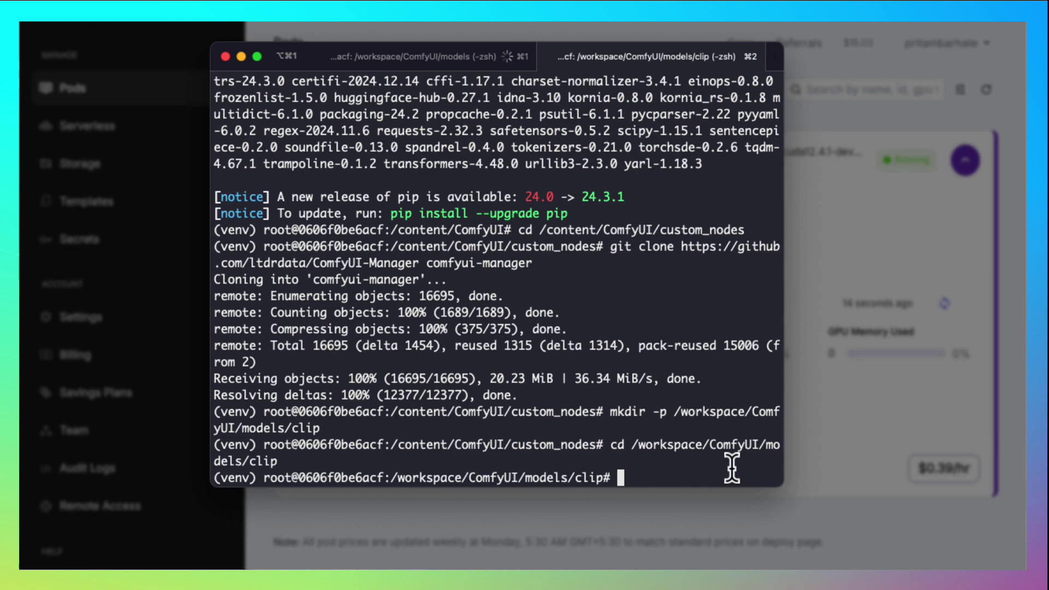
text(wget https://huggingface.co/comfyanonymous/flux_text_encoders/resolve/main/clip_l.safetensors)
key(Return)
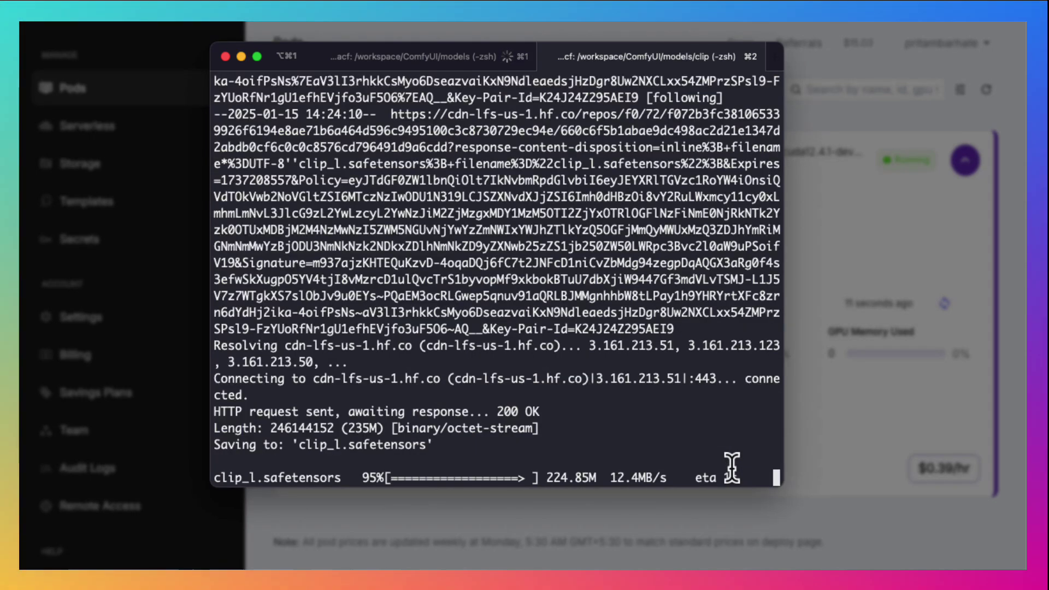
text(wget https://huggingface.co/comfyanonymous/flux_text_encoders/resolve/main/t5xxl_fp16.safetensors)
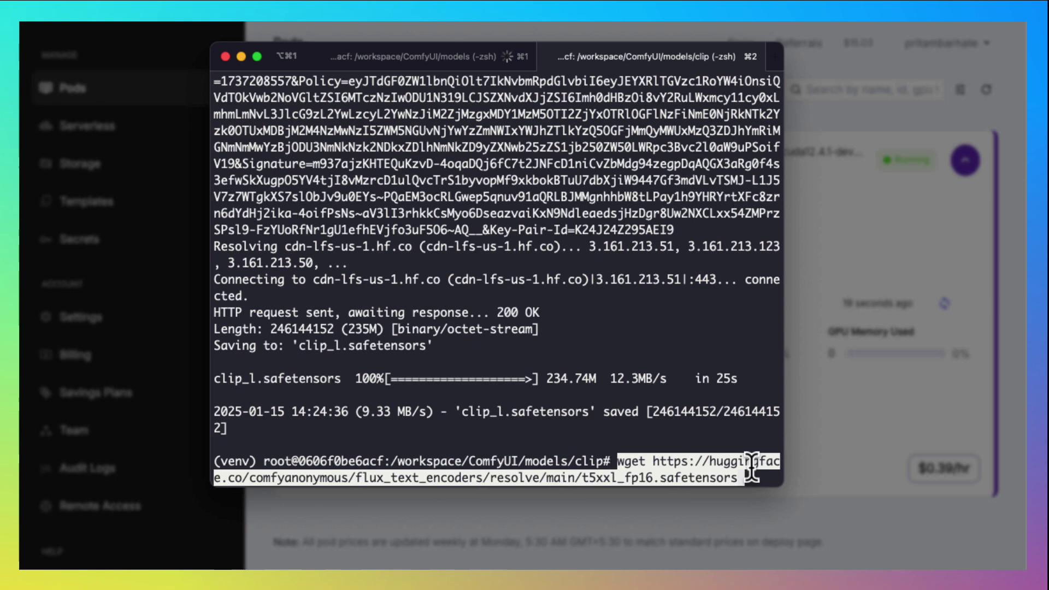
key(Return)
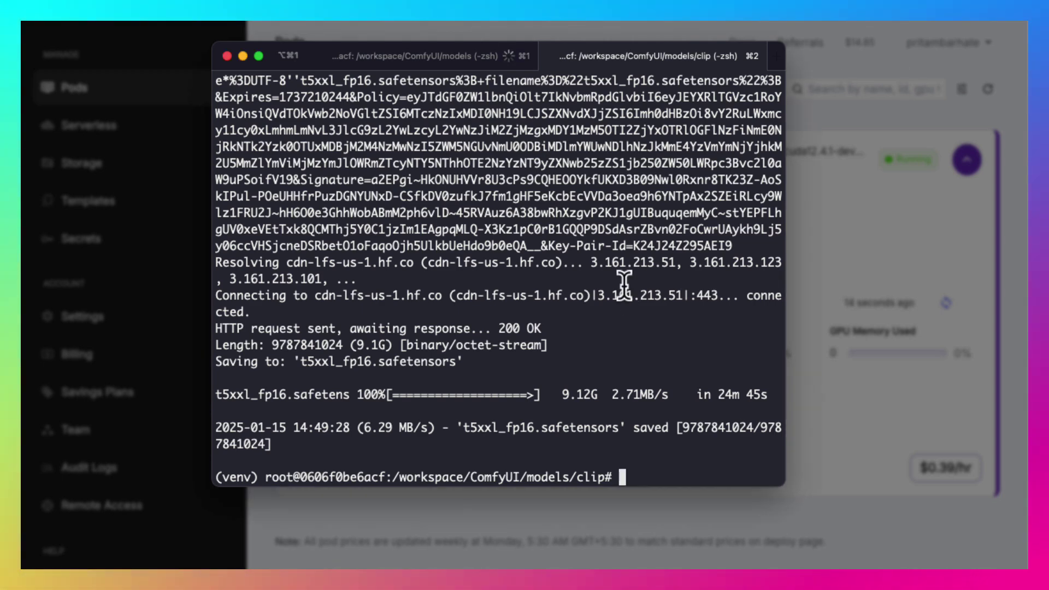
key(ctrl+l)
text(mkdir -p /workspace/ComfyUI/models/vae)
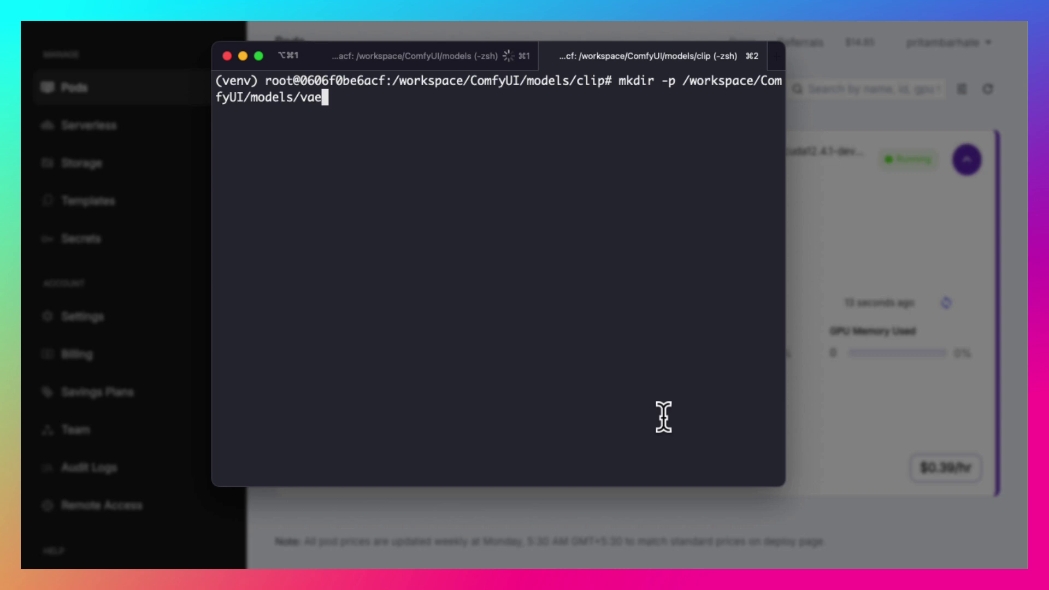
Create /workspace/ComfyUI/models/vae and move into it
key(Return)
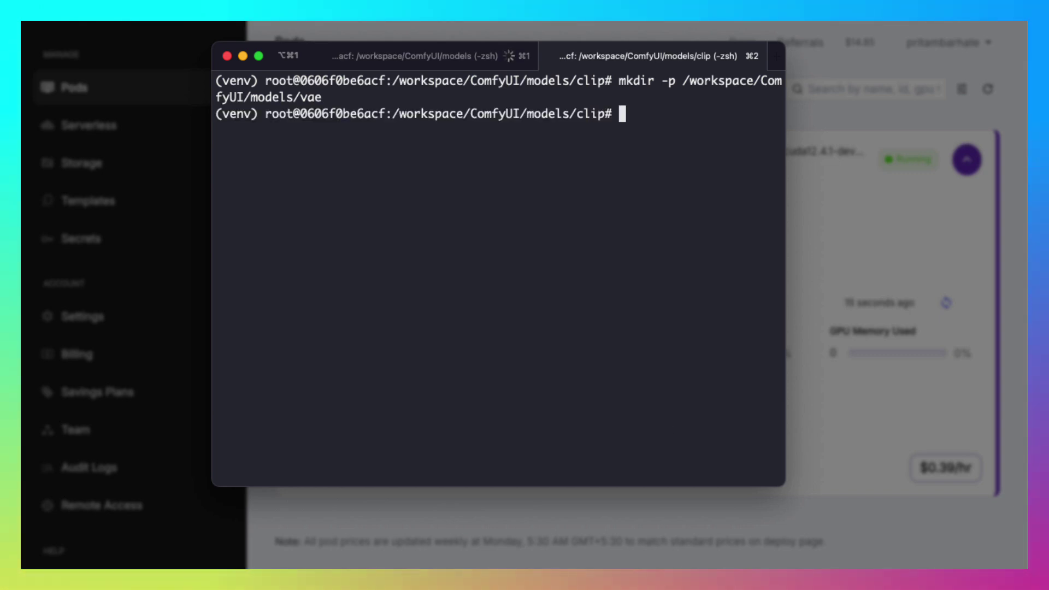
key(super+Tab)
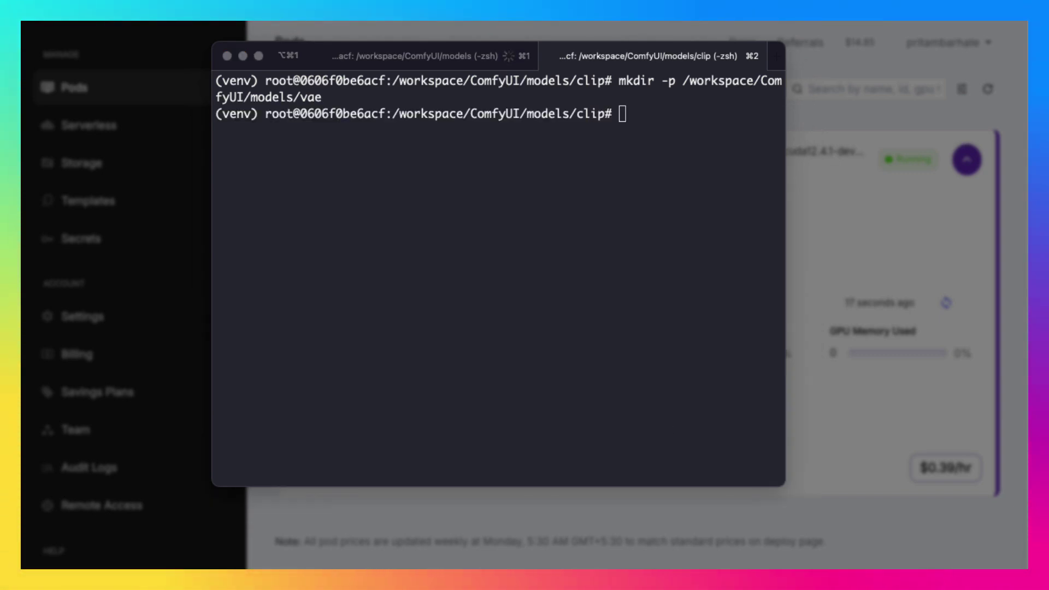
click(626, 286)
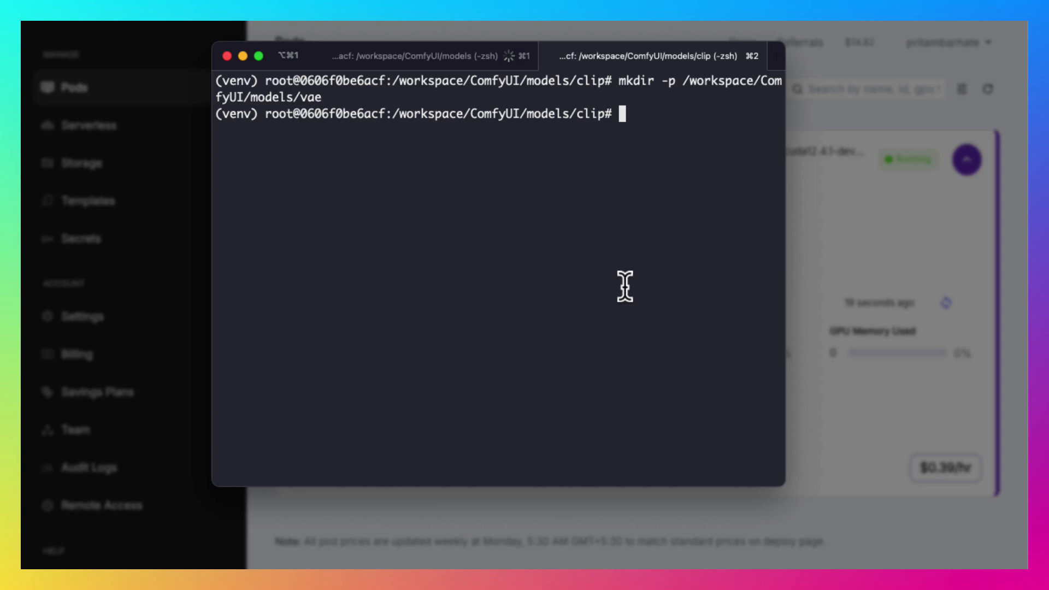
text(cd /workspace/ComfyUI/models/vae)
key(Return)
Download the 320M ae.safetensors from FLUX.1-schnell into the vae folder
key(super+Tab)
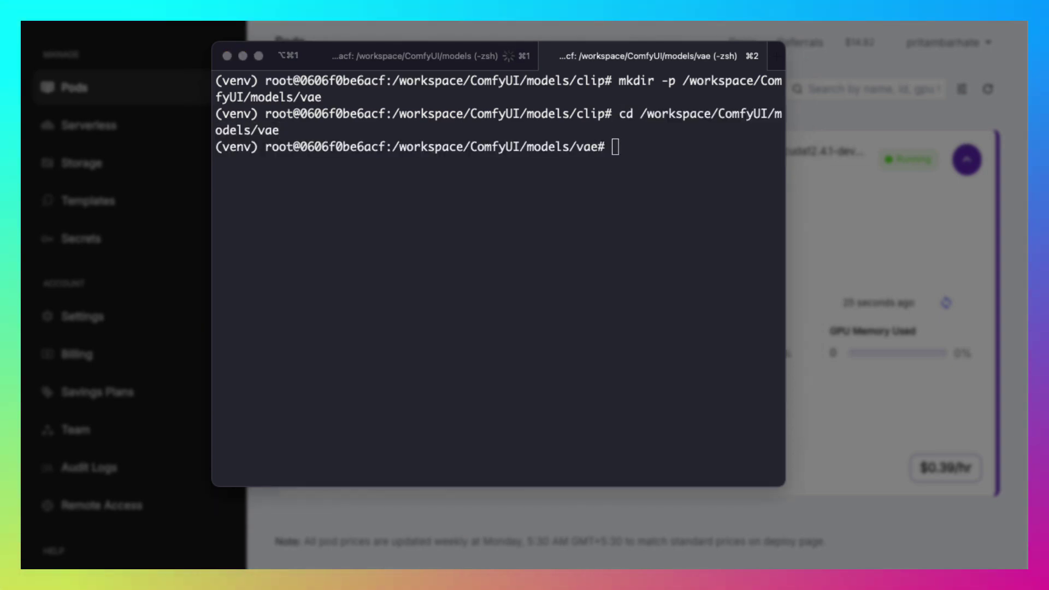
click(721, 272)
text(wget https://huggingface.co/black-forest-labs/FLUX.1-schnell/resolve/main/ae.safetensors)
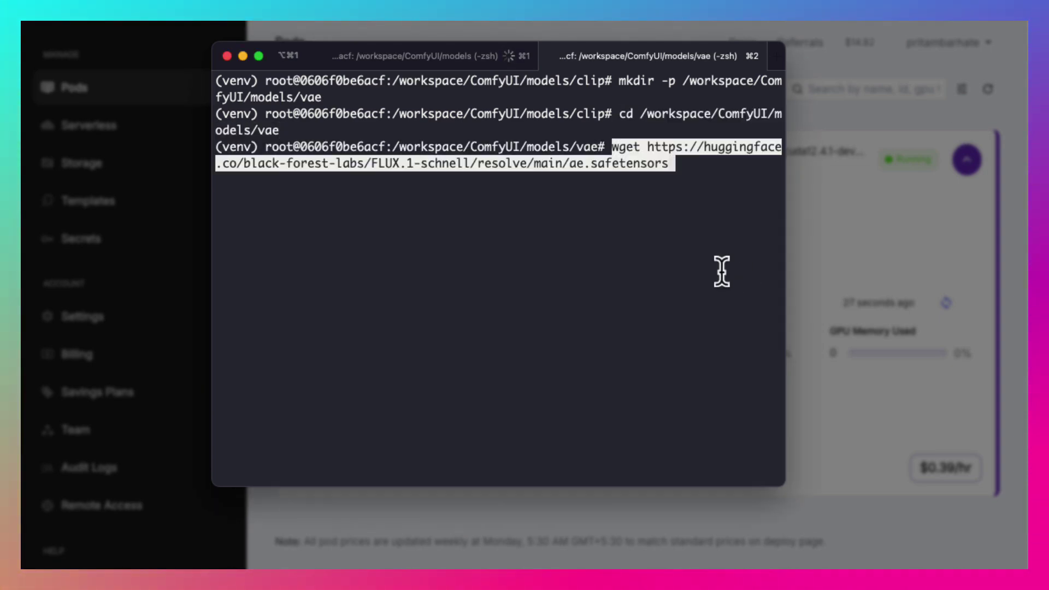
key(Return)
key(super+Tab)
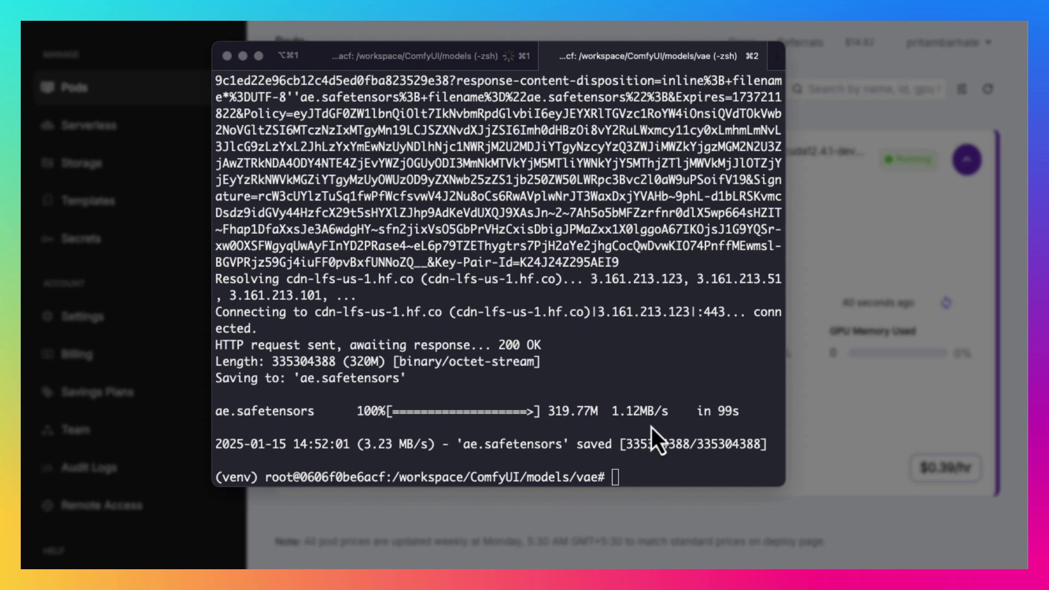
Create /workspace/ComfyUI/models/controlnet and move into it
click(665, 460)
text(mkdir -p /workspace/ComfyUI/models/controlnet)
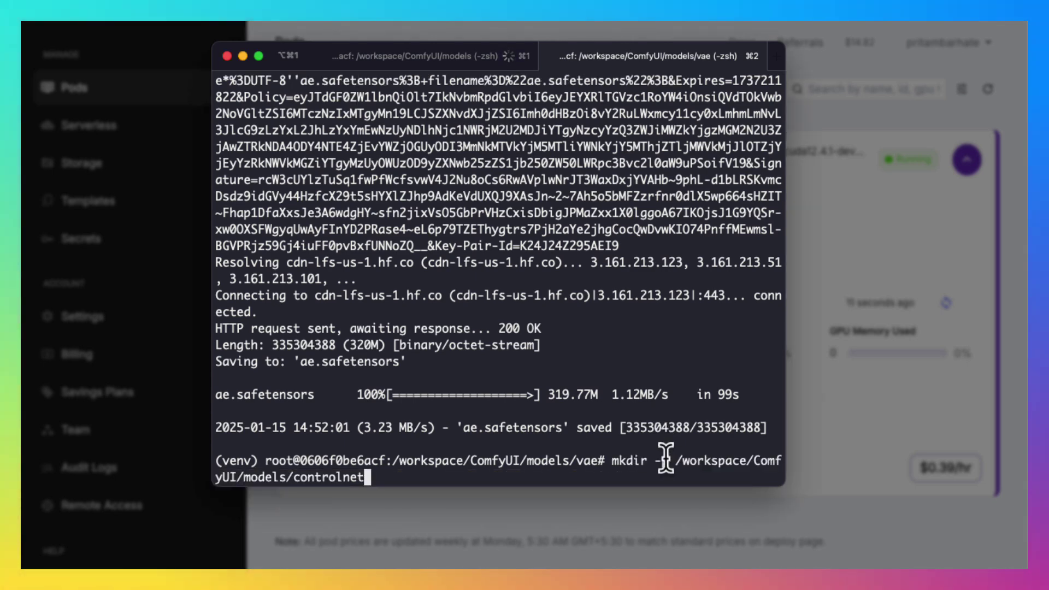
key(Return)
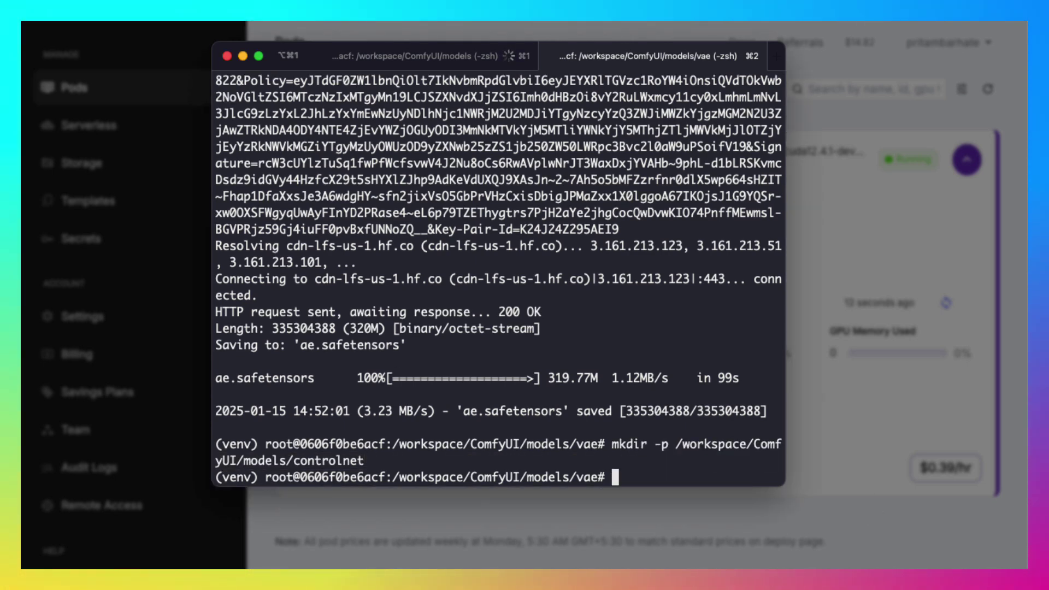
key(super+Tab)
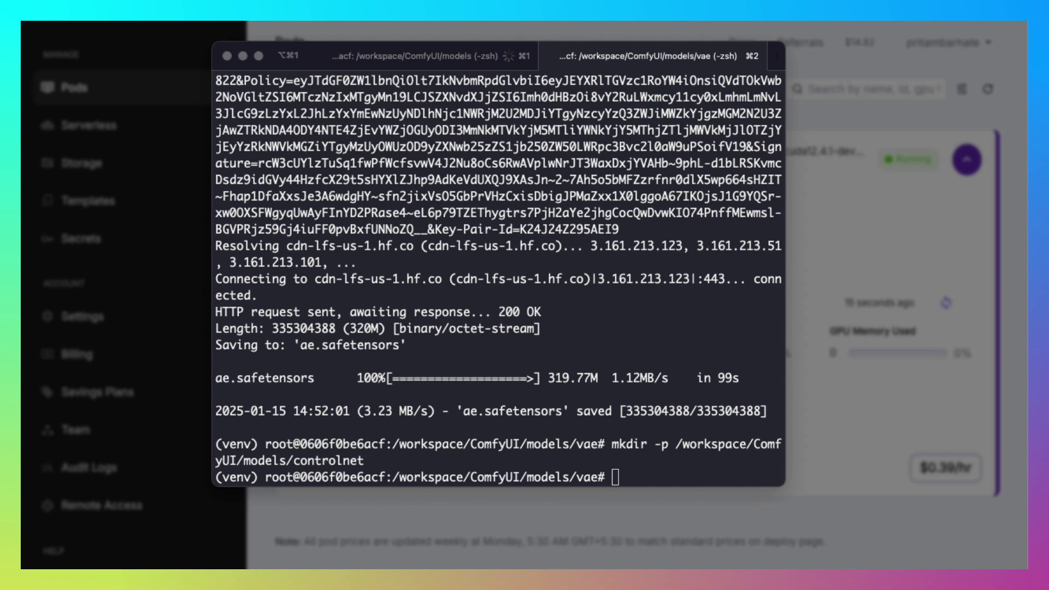
click(760, 472)
text(cd /workspace/ComfyUI/models/controlnet)
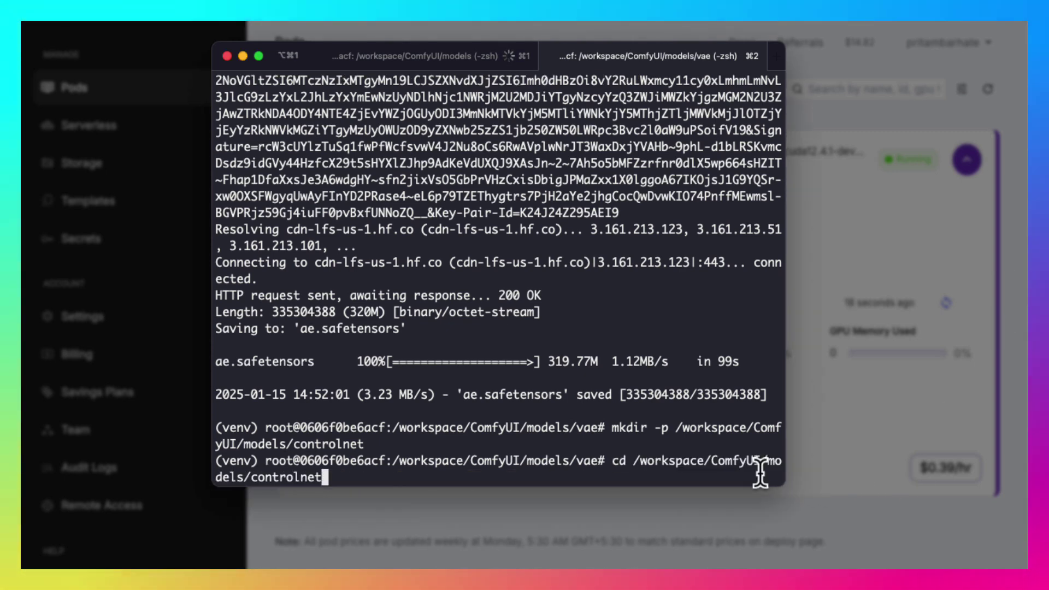
key(Return)
Download the 6.2G ControlNet Union diffusion_pytorch_model.safetensors and list every file under ComfyUI
text(wget https://huggingface.co/InstantX/FLUX.1-dev-Controlnet-Union/resolve/main/diffusion_pytorch_model.safetensors)
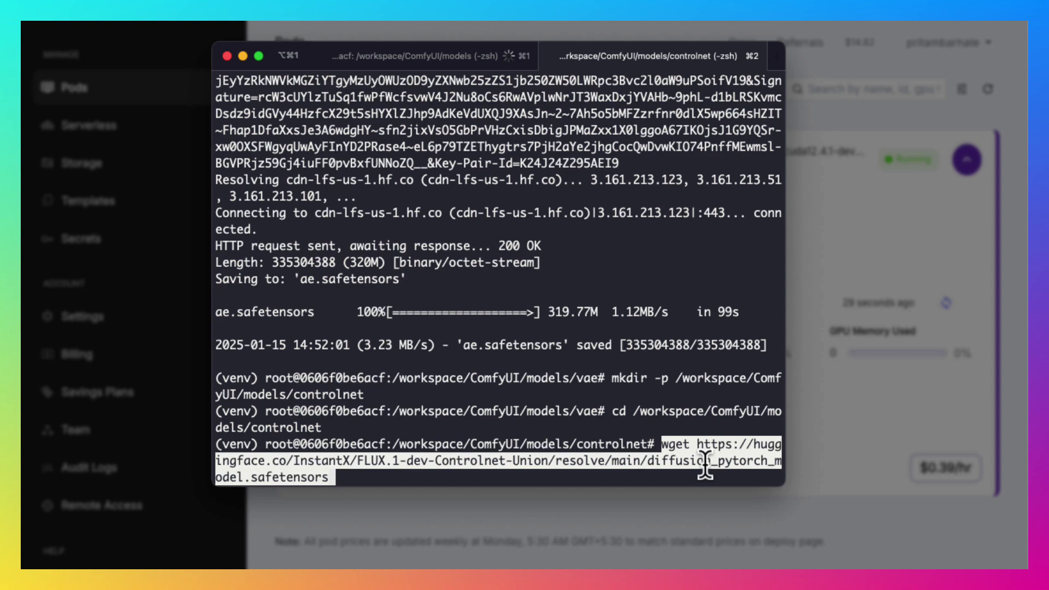
key(Return)
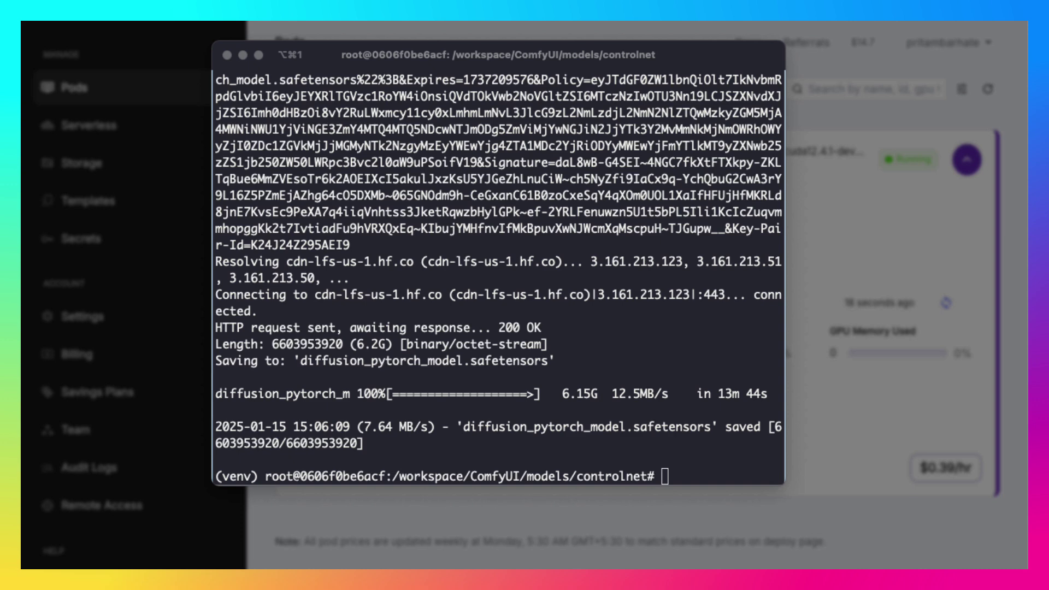
click(669, 355)
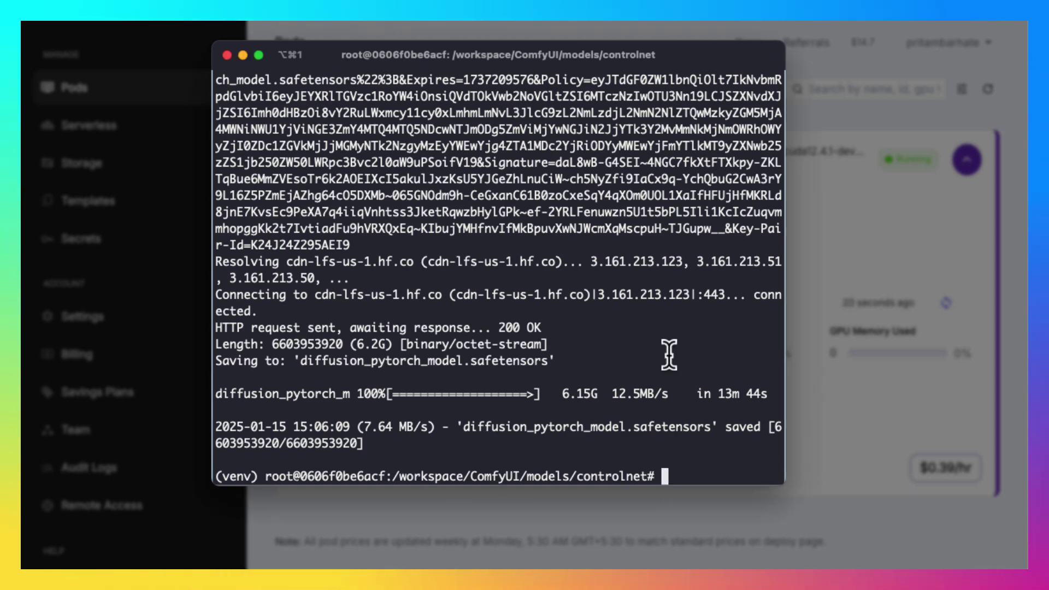
text(find /workspace/ComfyUI -type f -exec ls -lh {} \;)
key(Return)
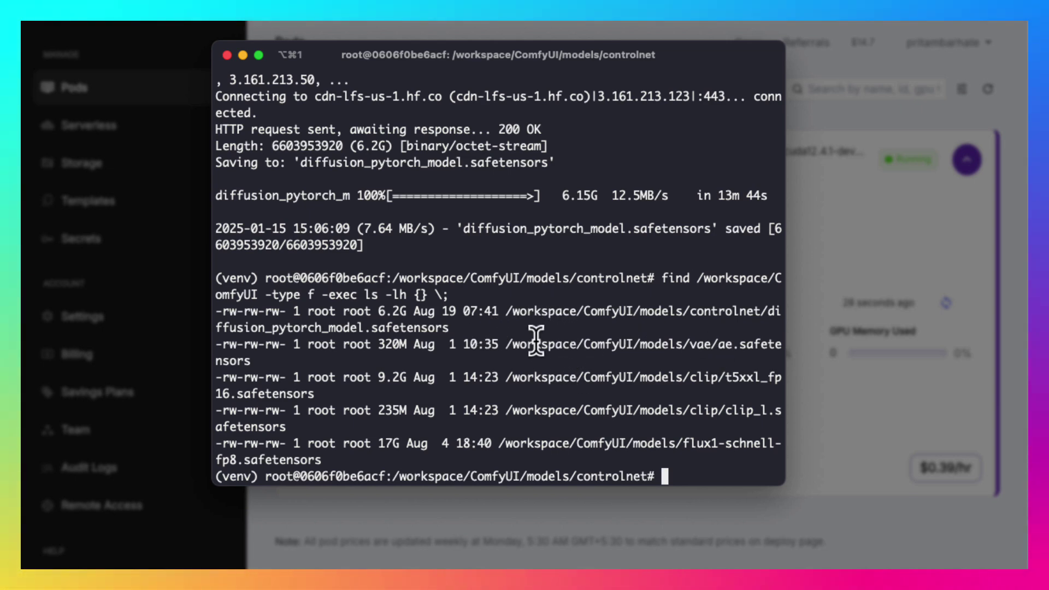
double_click(727, 313)
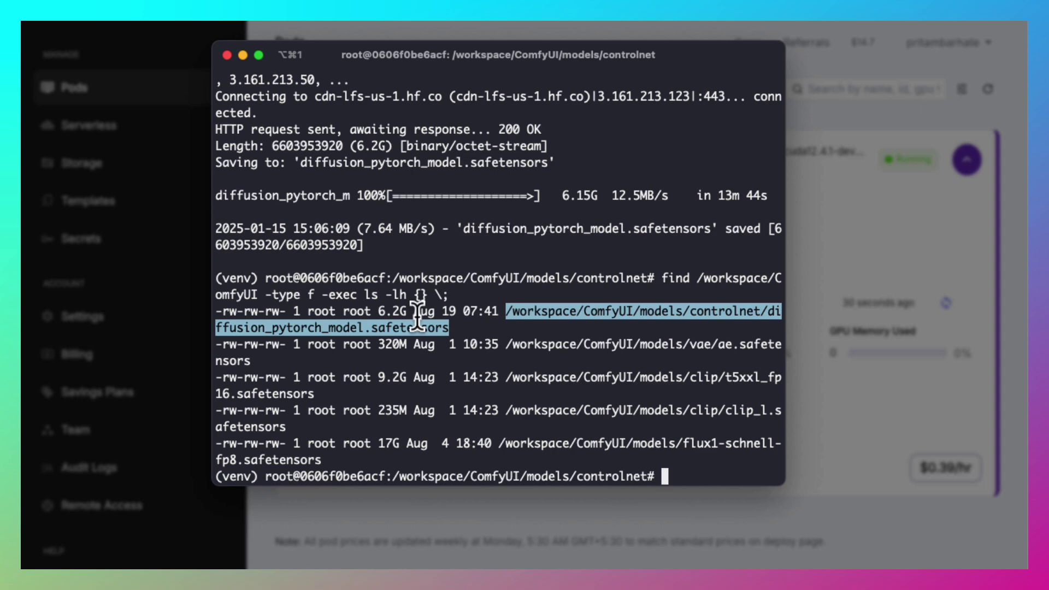
double_click(702, 345)
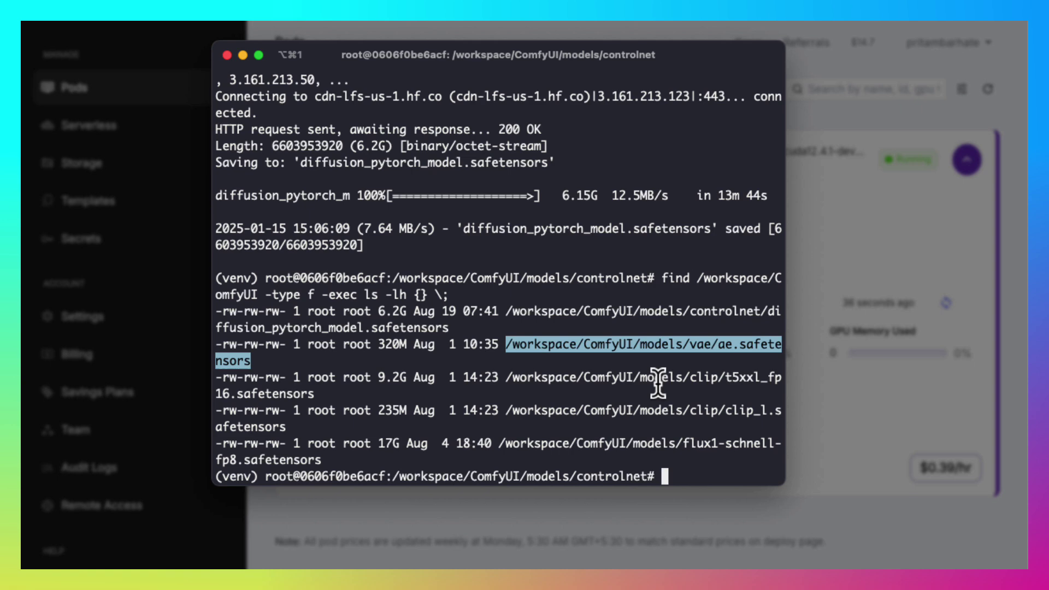
click(690, 375)
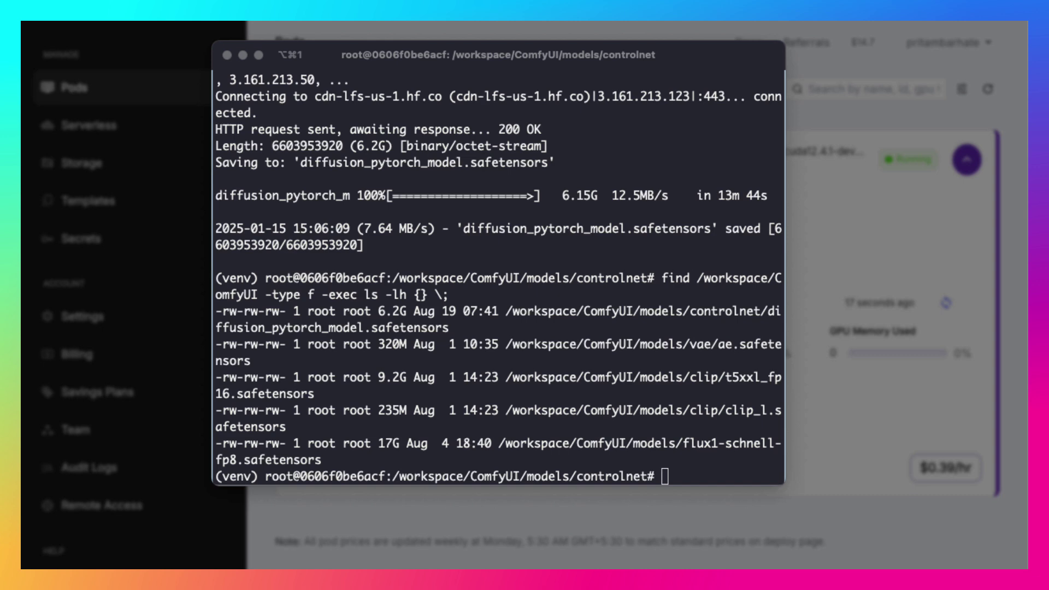
Copy the ControlNet model into /content/ComfyUI/models/controlnet, then install rsync 3.2.7 via apt
text(cp /workspace/ComfyUI/models/controlnet/diffusion_pytorch_model.safetensors /content/ComfyUI/models/controlnet/)
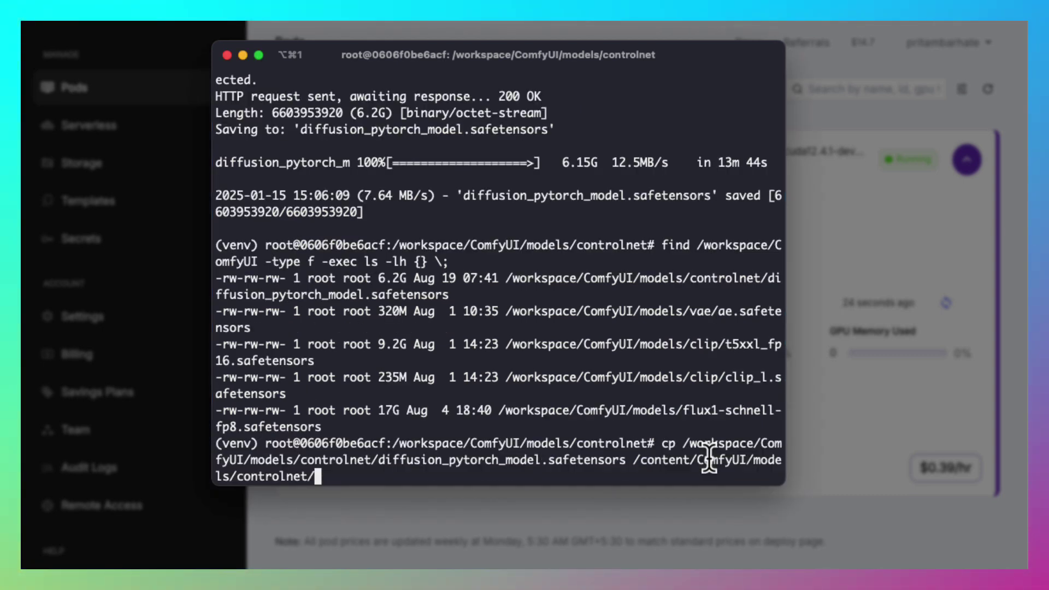
key(Return)
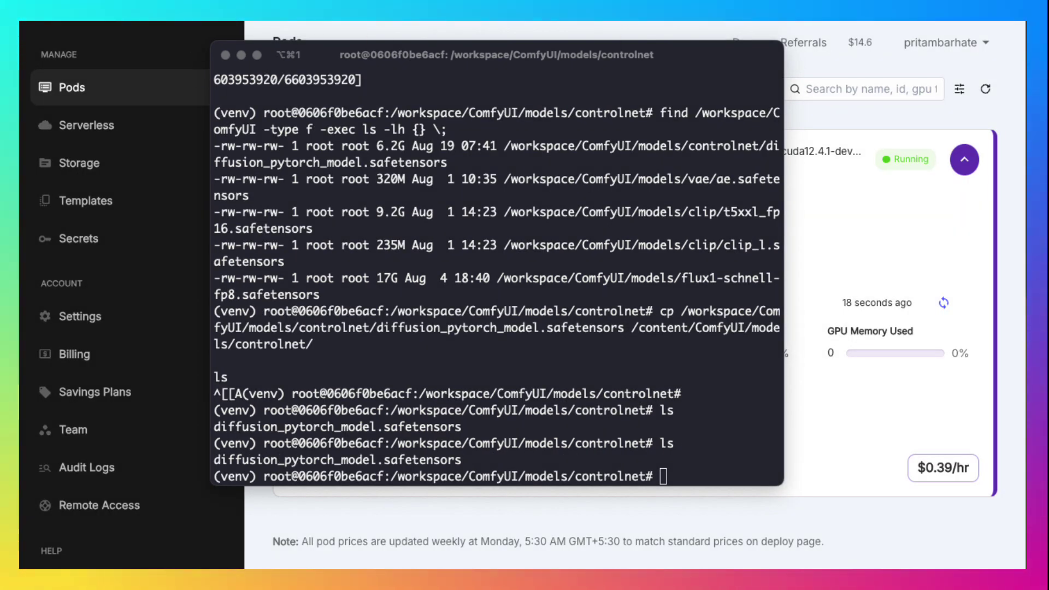
click(703, 289)
text(rsync -ah --progress /workspace/ComfyUI/models/clip/ /content/ComfyUI/models/clip/)
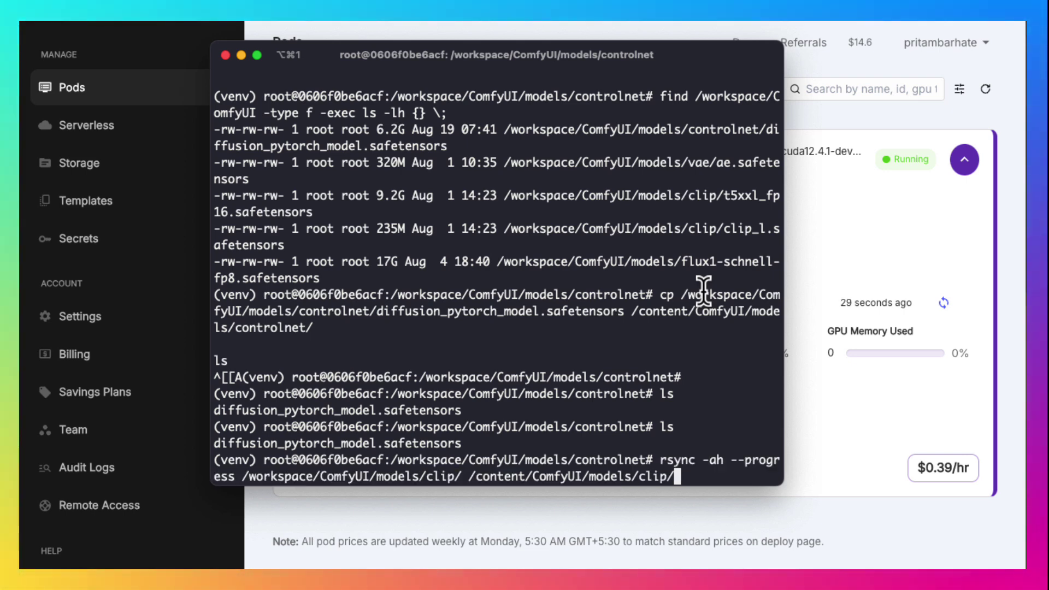
key(Return)
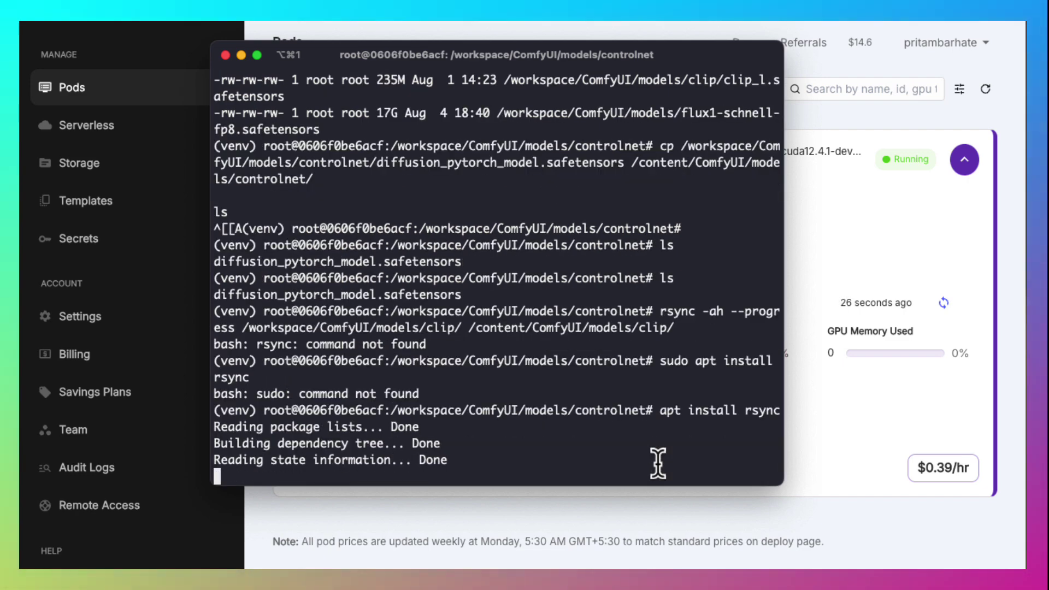
text(Y)
key(Return)
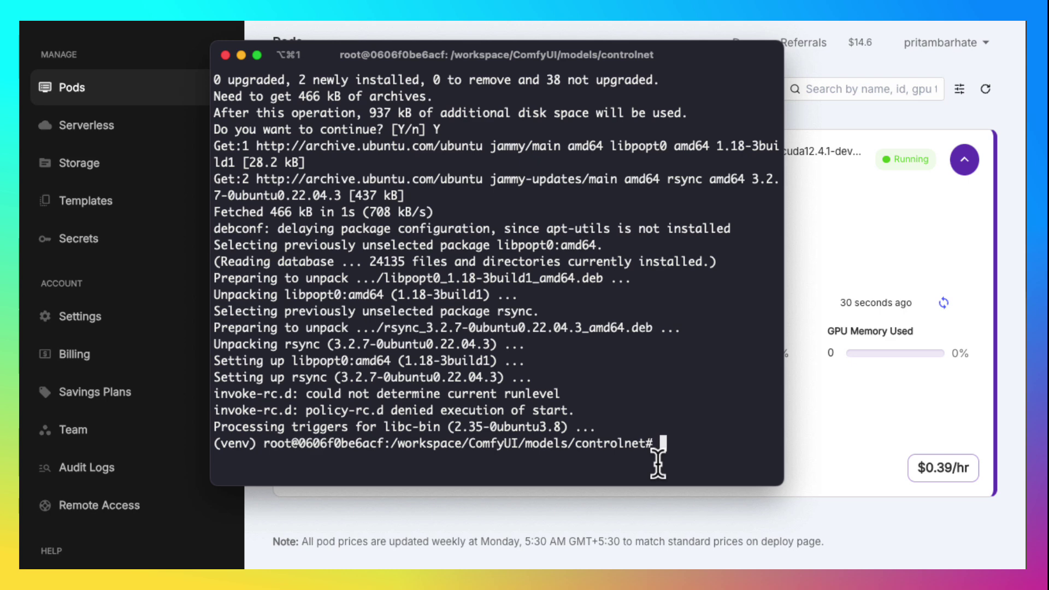
Rsync the clip and vae model folders into /content/ComfyUI/models
key(Up)
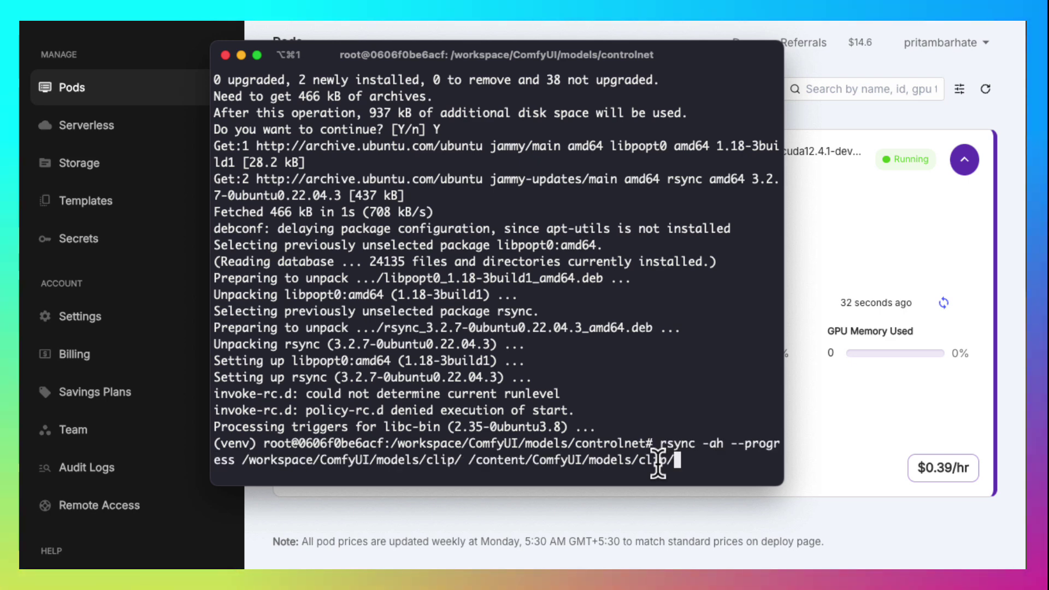
key(Return)
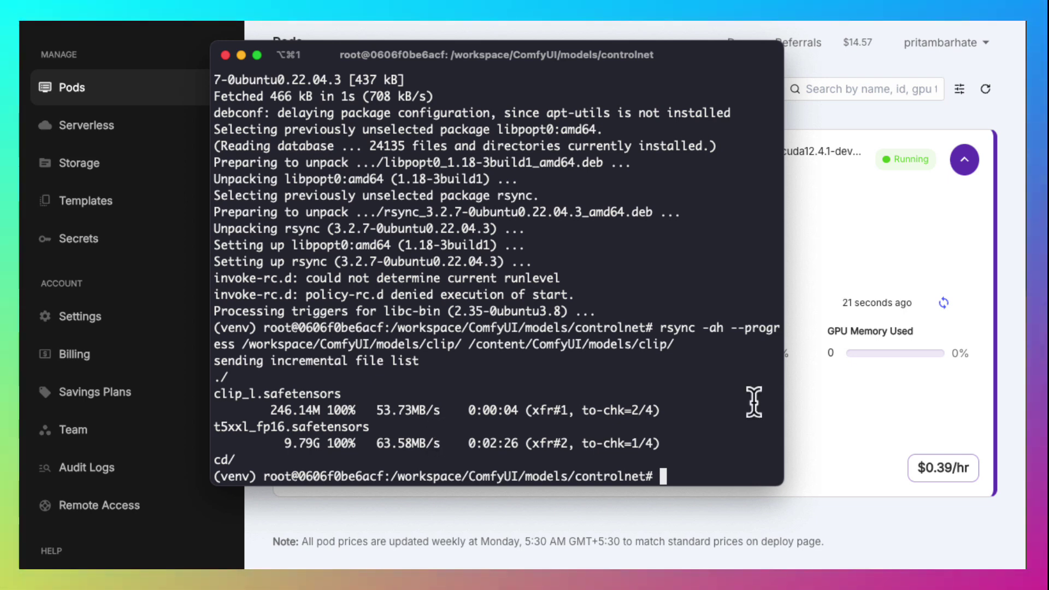
text(rsync -ah --progress /workspace/ComfyUI/models/vae/ /content/ComfyUI/models/vae/)
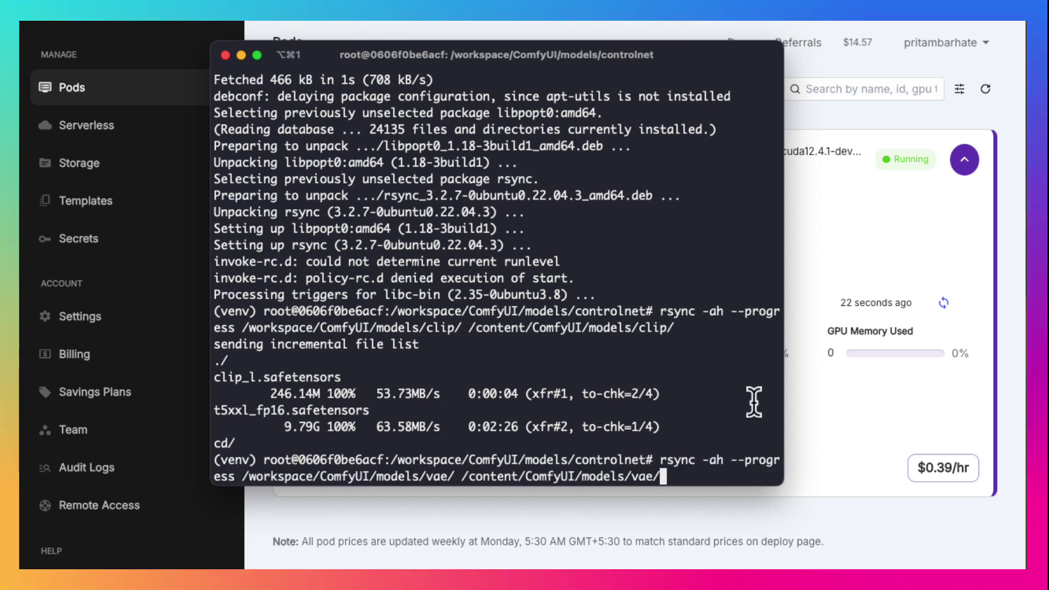
key(Return)
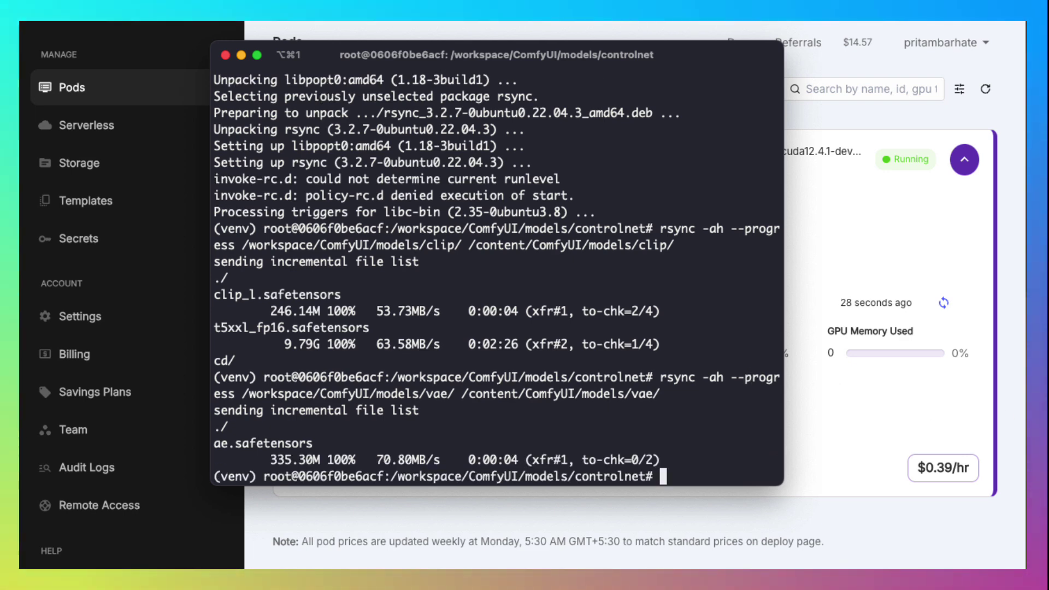
Rsync the 17.24G flux1-schnell-fp8 checkpoint, then change into /content/ComfyUI
click(682, 407)
text(rsync -ah --progress /workspace/ComfyUI/models/flux1-schnell-fp8.safetensors /content/ComfyUI/models/checkpoints/flux1-schnell-fp8.safetensors)
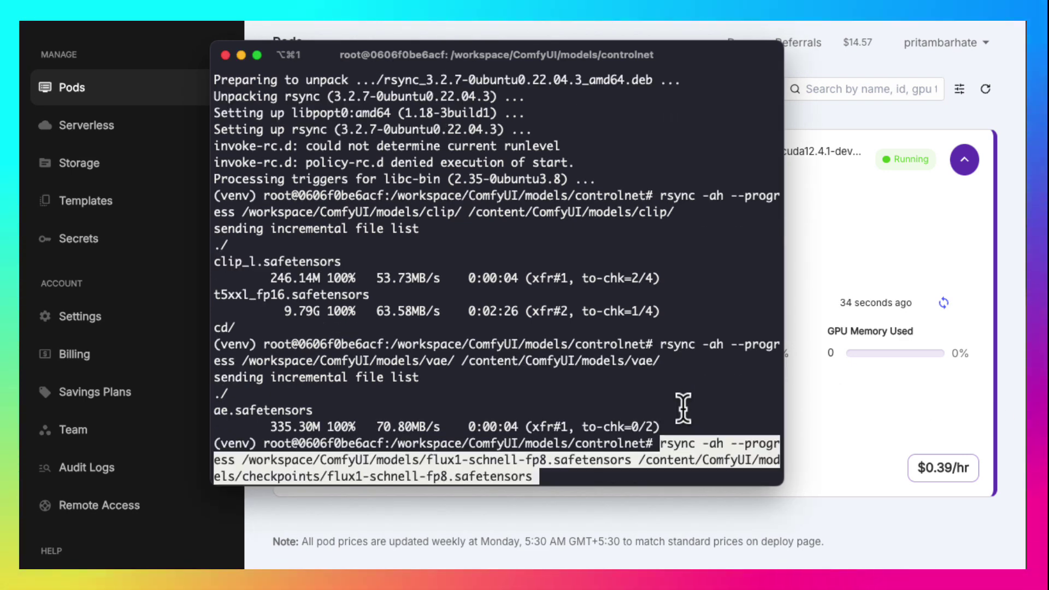
key(Return)
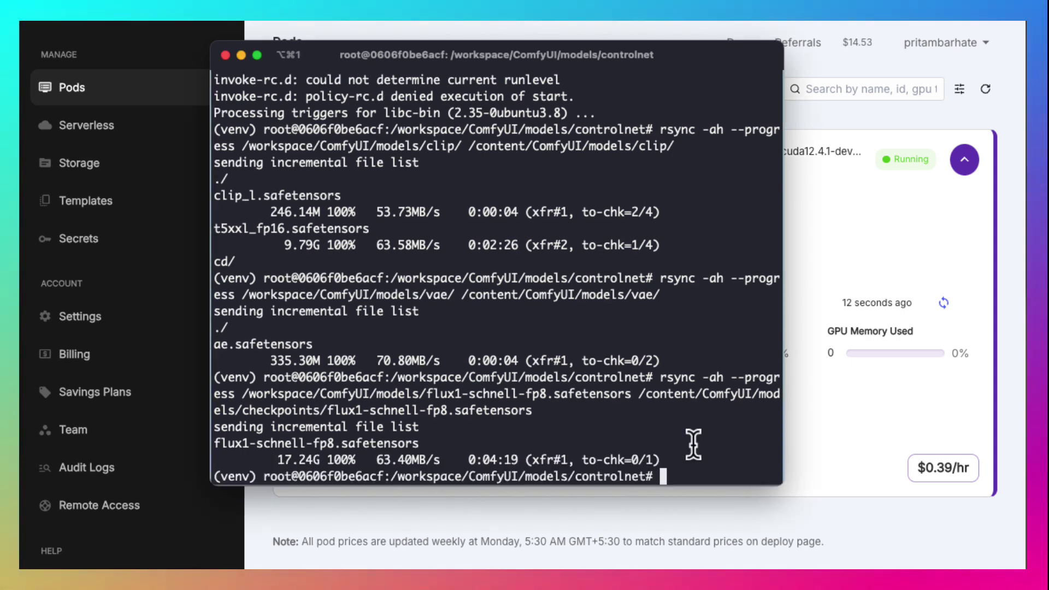
text(cd /content/ComfyUI/)
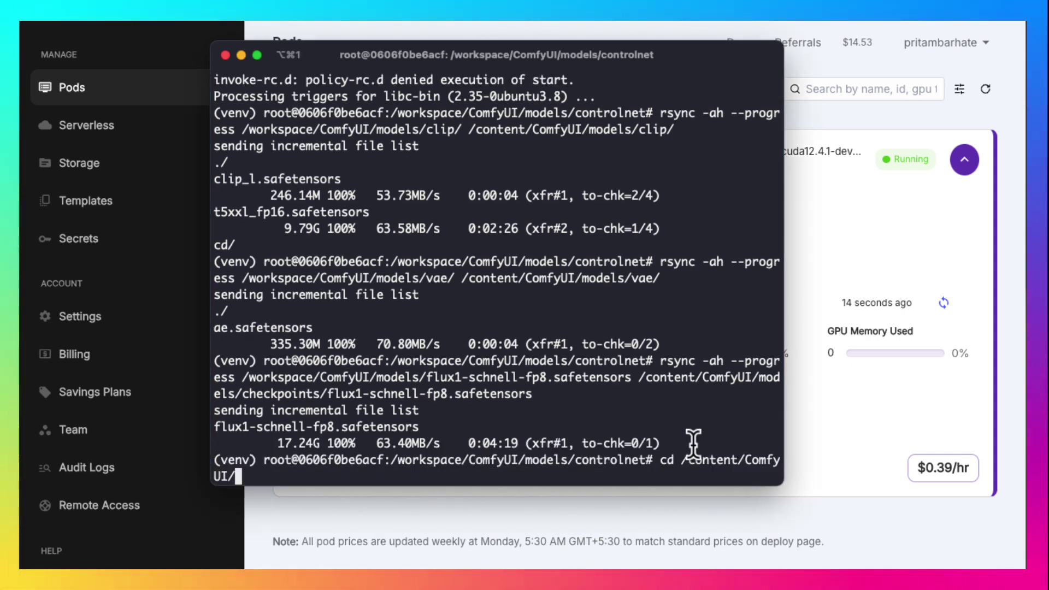
key(Return)
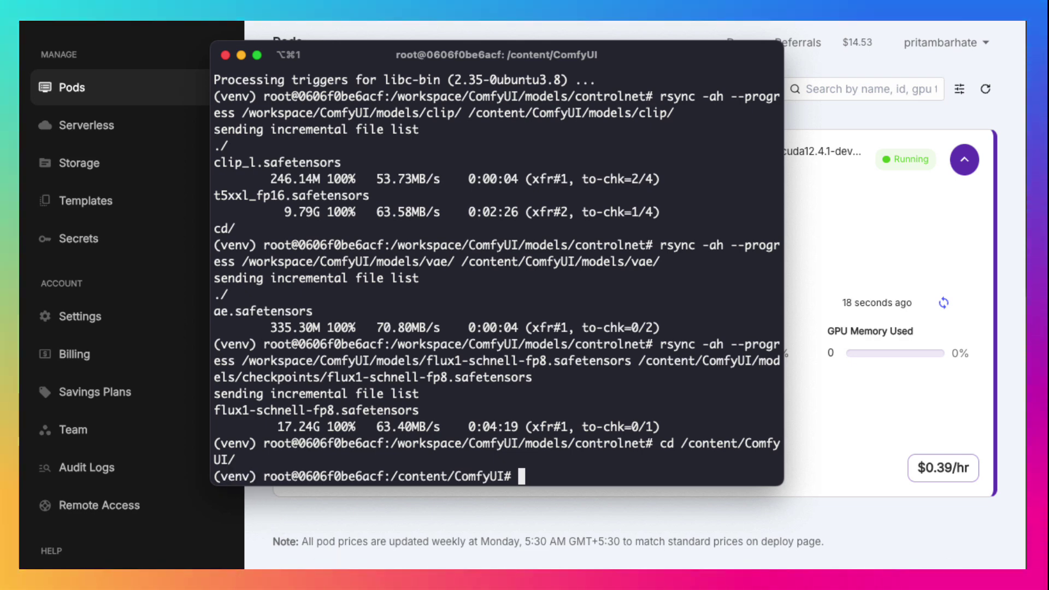
key(super+Tab)
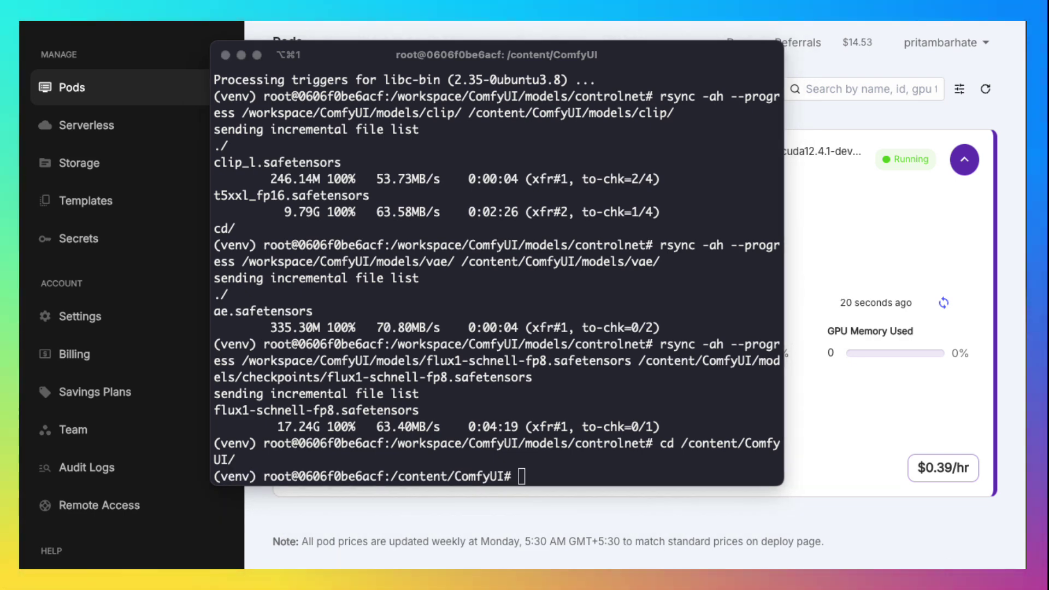
Launch ComfyUI with python main.py --listen 0.0.0.0 --port 4000 and open it from the pod's Connect options
click(670, 447)
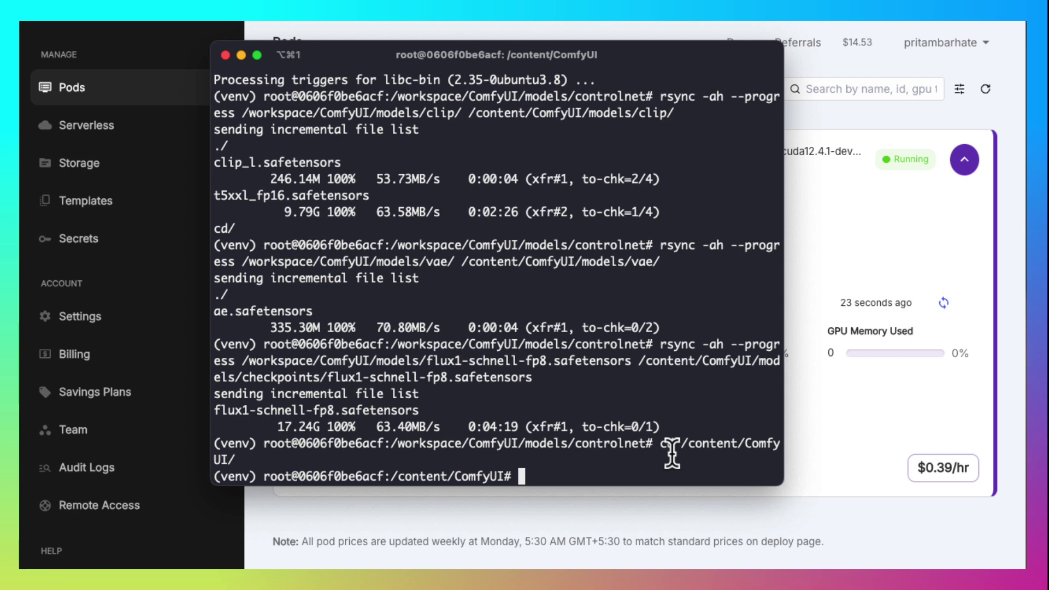
text(python main.py --listen 0.0.0.0 --port 4000)
key(End)
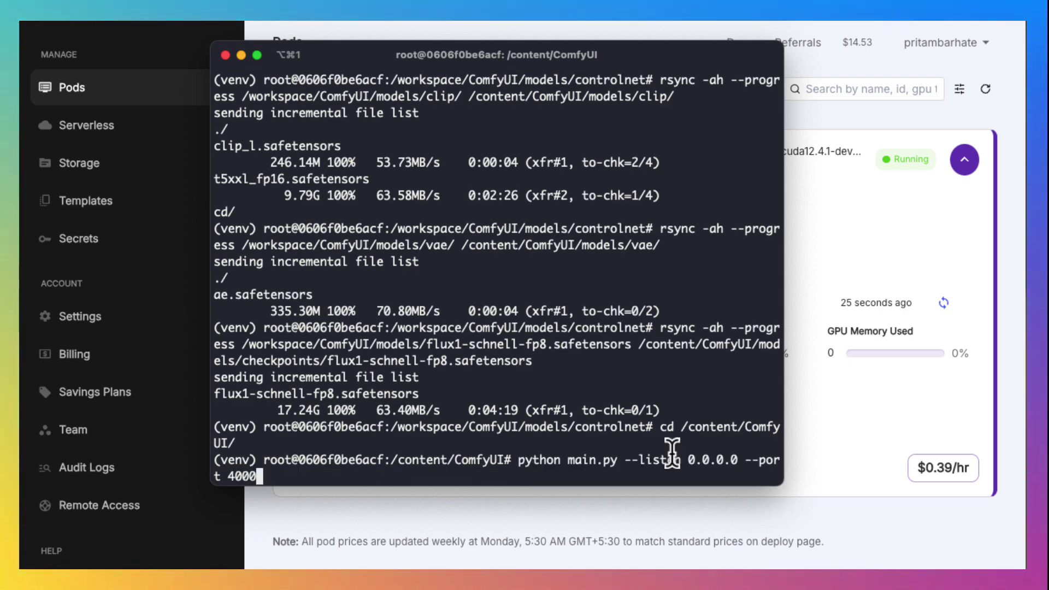
key(Return)
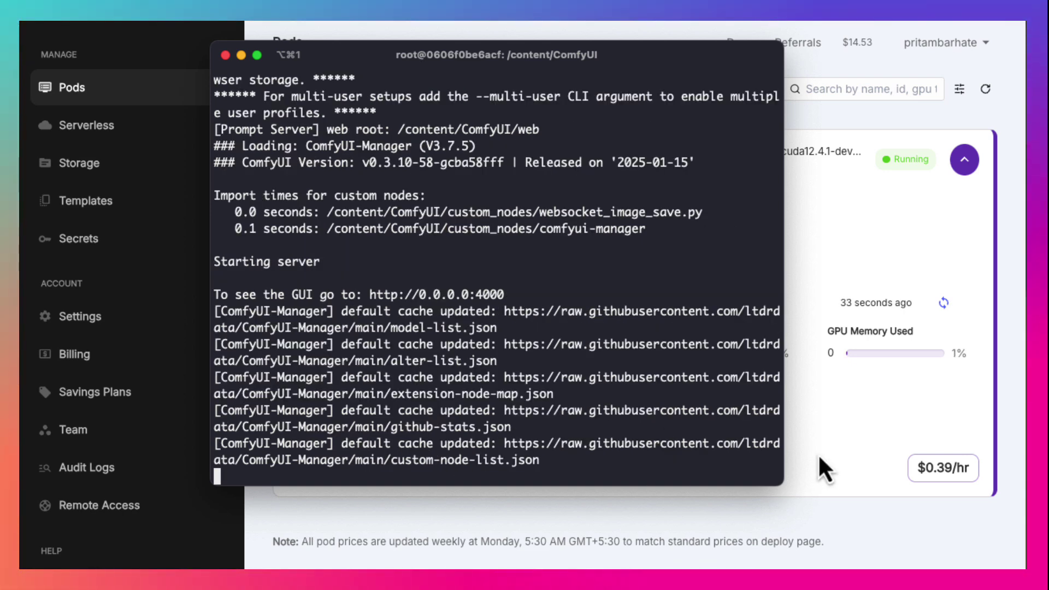
click(817, 453)
click(449, 467)
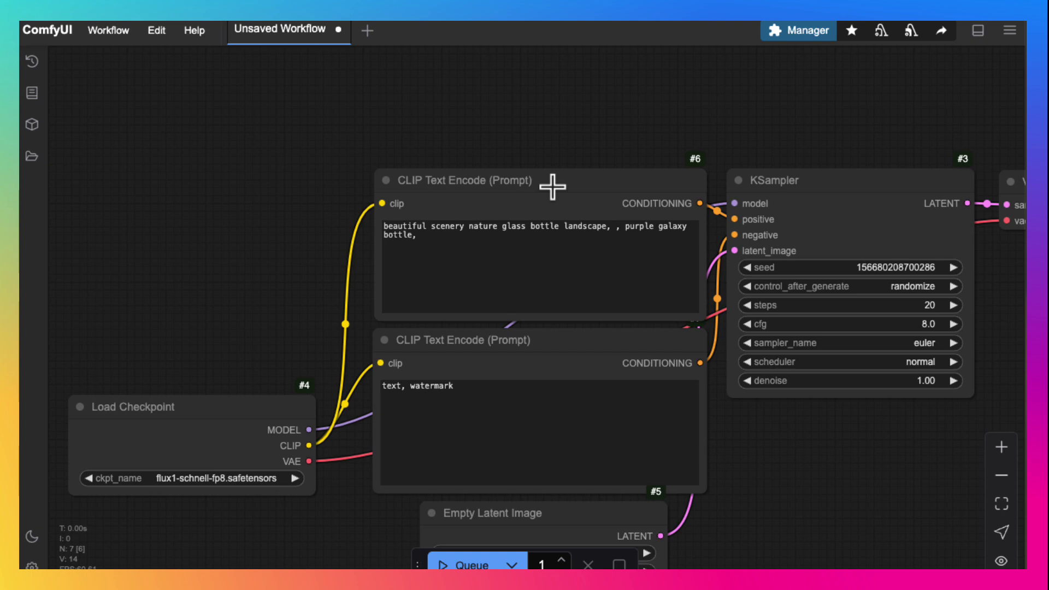
Drag the positive and negative CLIP Text Encode nodes up-left, then select 'watermark' in the negative prompt
drag(553, 187, 504, 137)
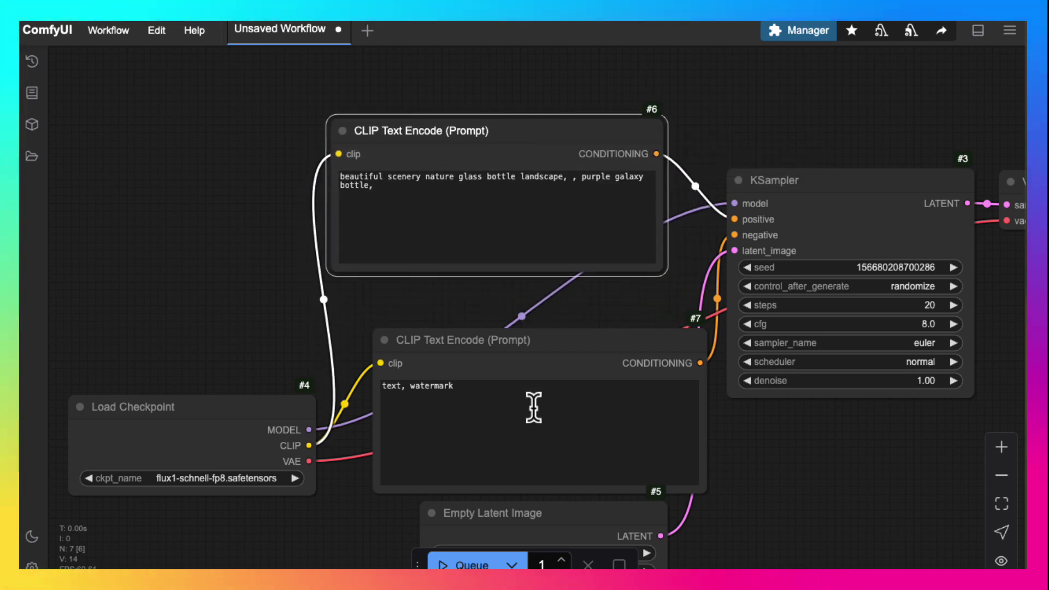
drag(512, 342, 496, 308)
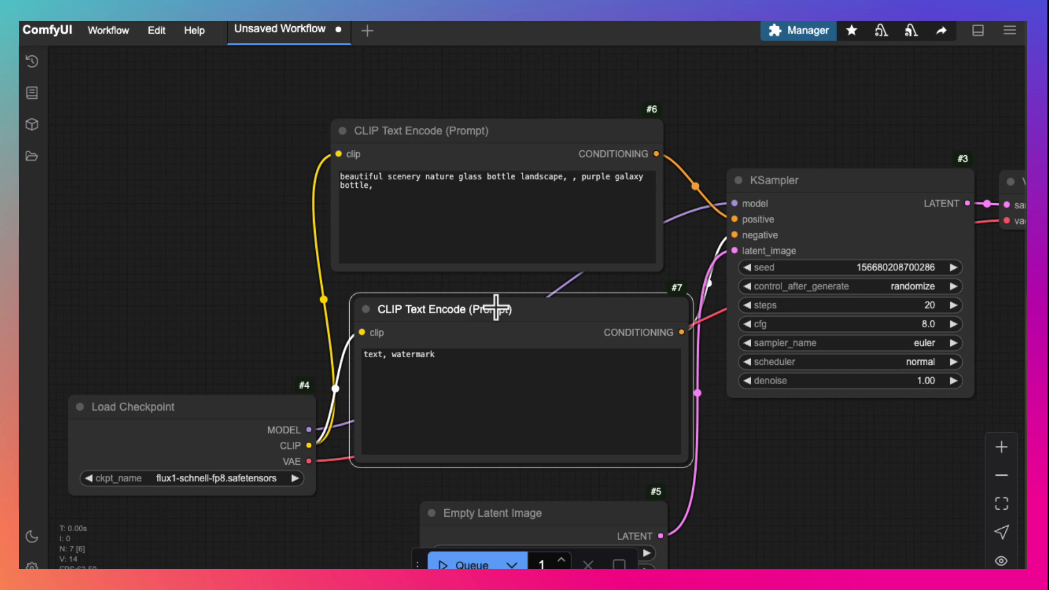
double_click(437, 355)
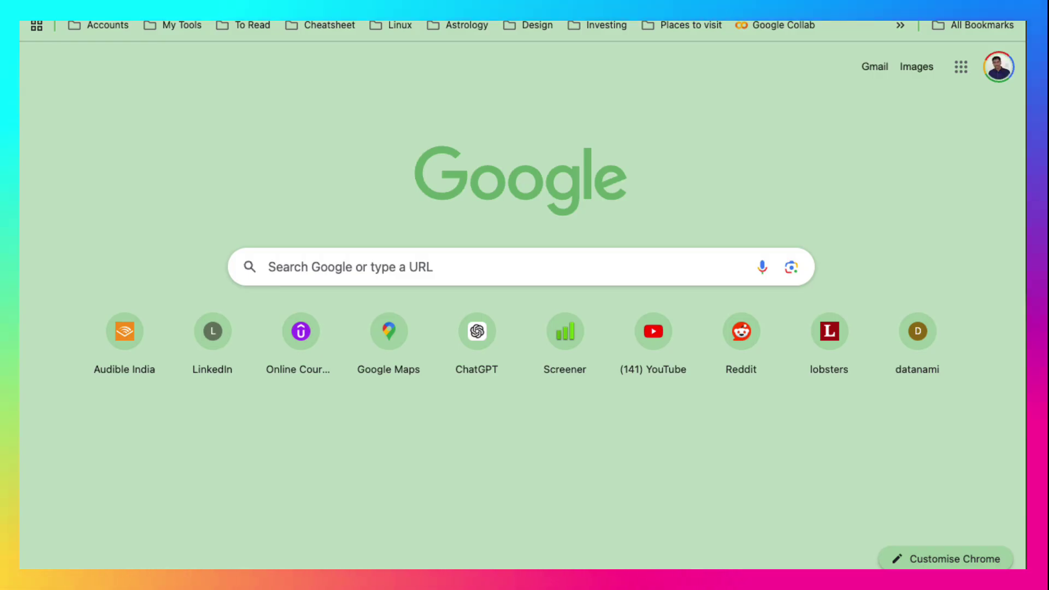
Save the Flux schnell example image from its URL to Downloads as flux_schnell_checkpoint_example.png
text(https://comfyanonymous.github.io/ComfyUI_examples/flux/flux_schnell_checkpoint_example.png)
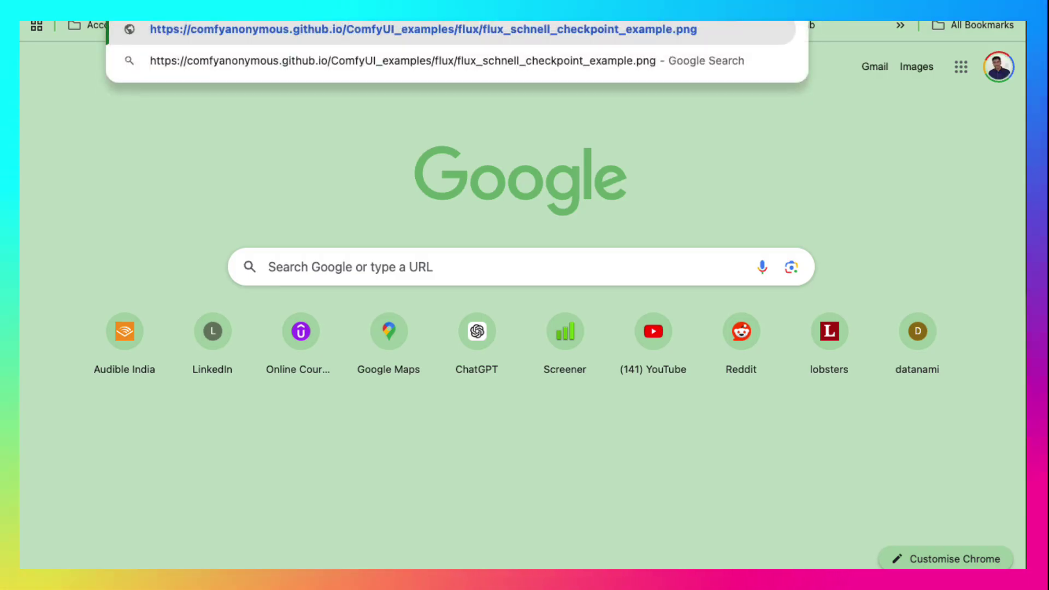
key(Return)
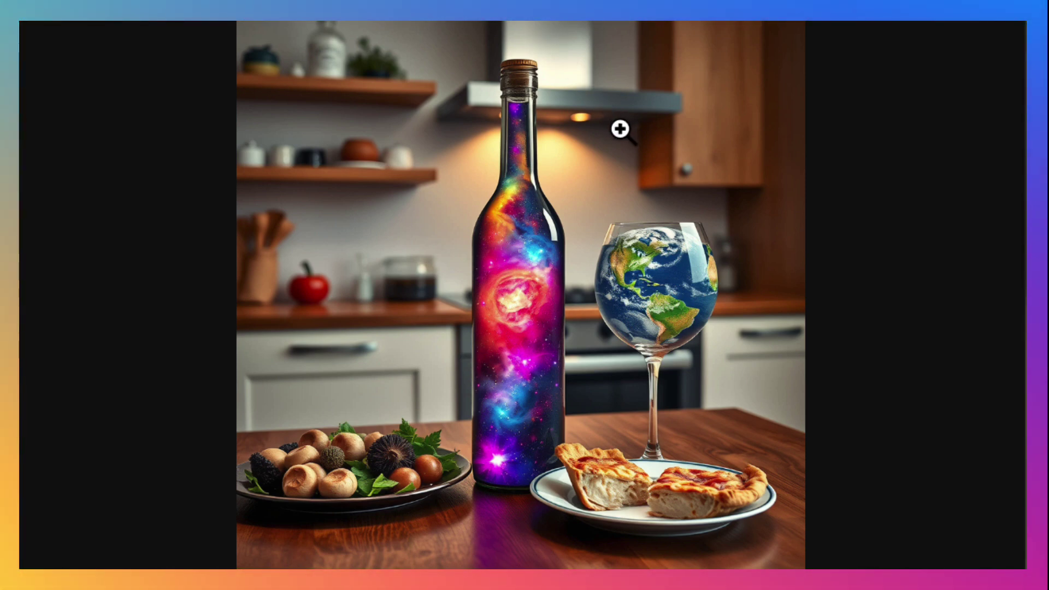
right_click(488, 105)
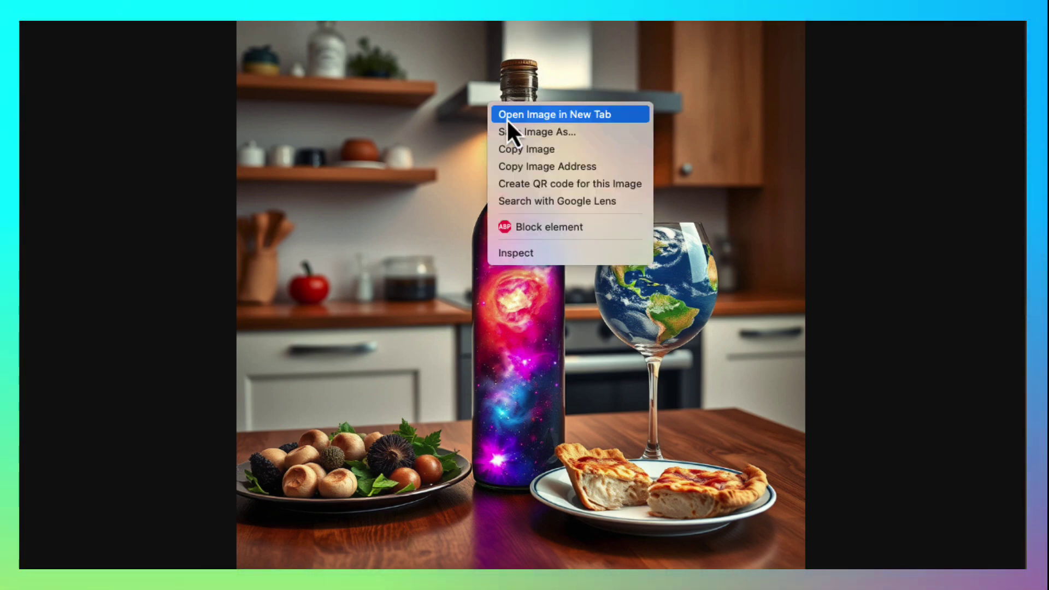
click(551, 136)
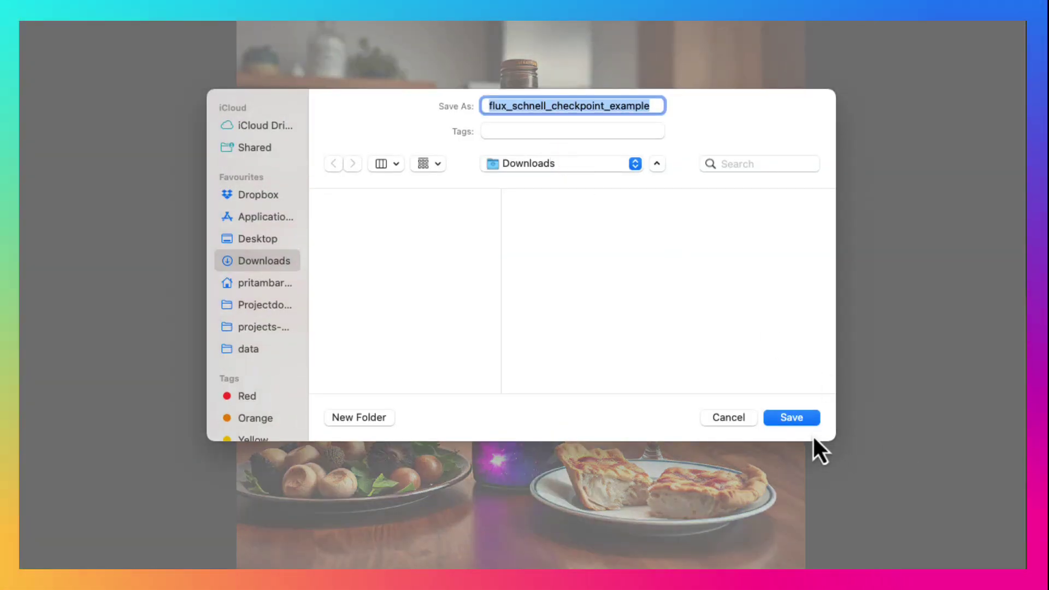
click(804, 423)
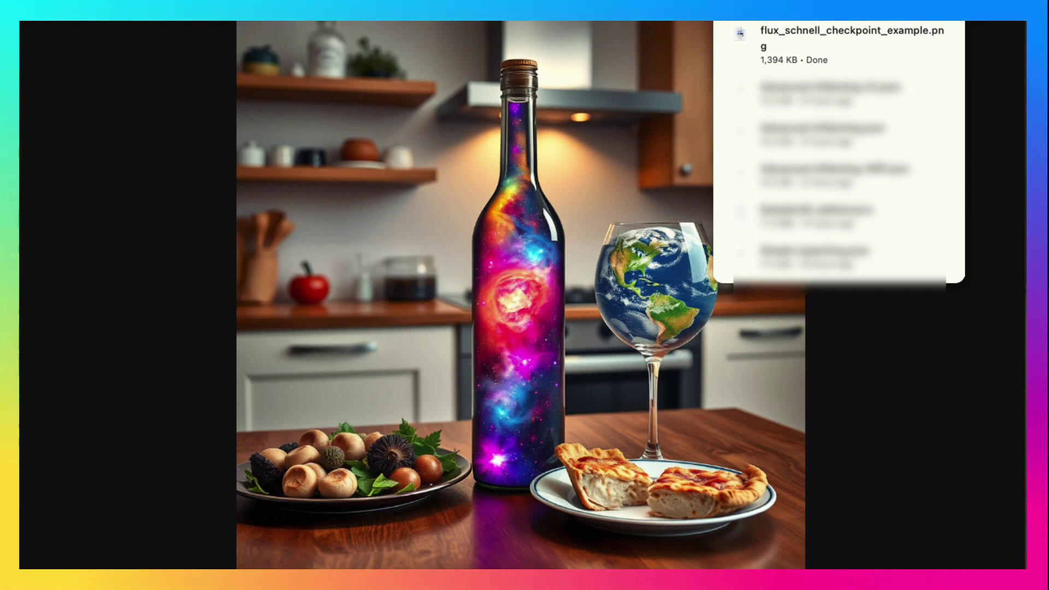
key(super+w)
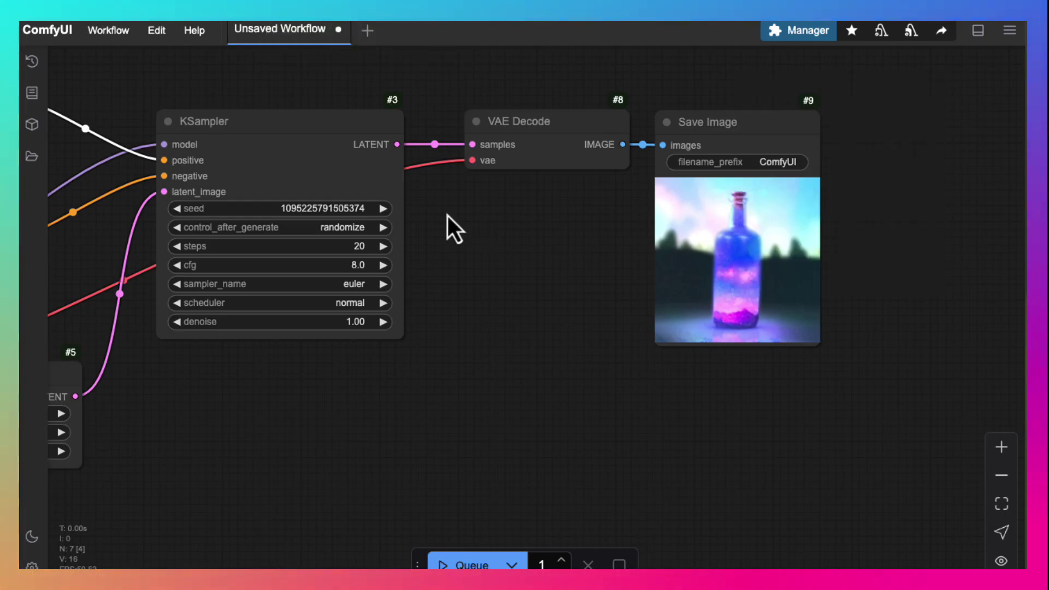
Drop flux_schnell_checkpoint_example.png onto a new workflow tab to load its workflow, then inspect the nodes
click(368, 32)
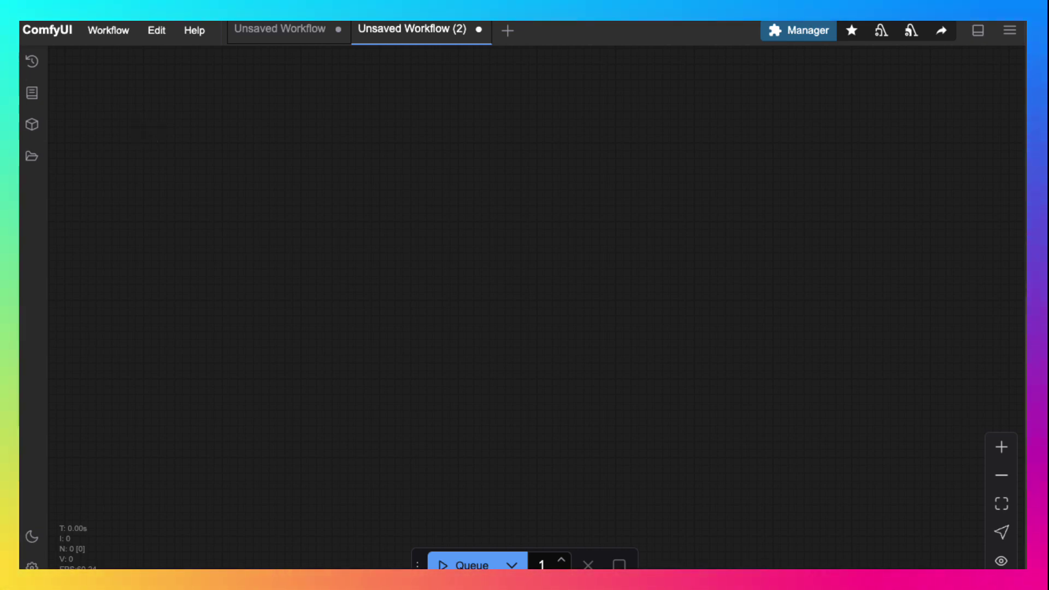
drag(601, 22, 305, 252)
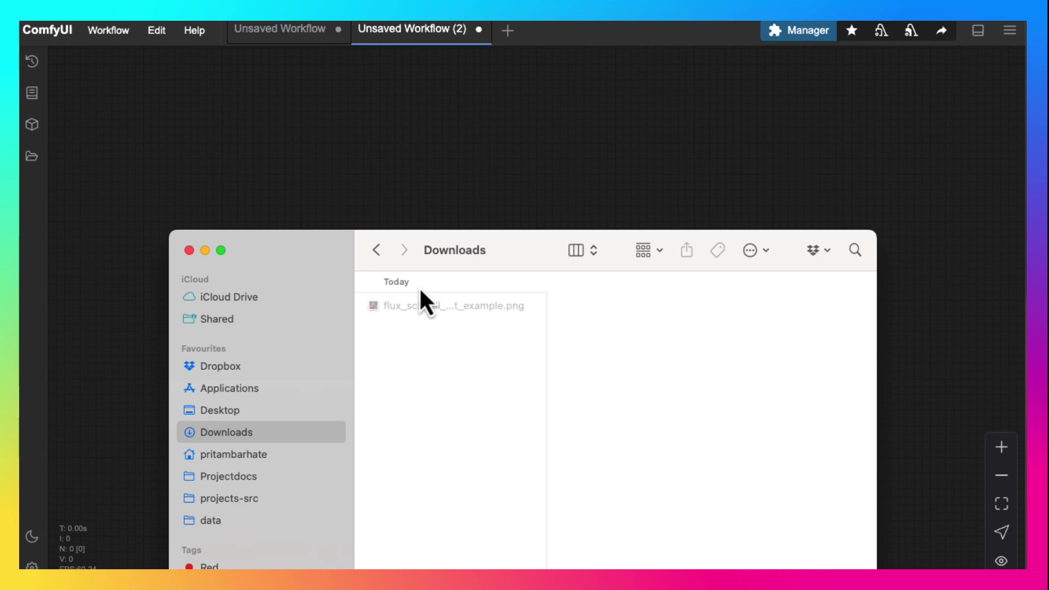
drag(416, 310, 392, 159)
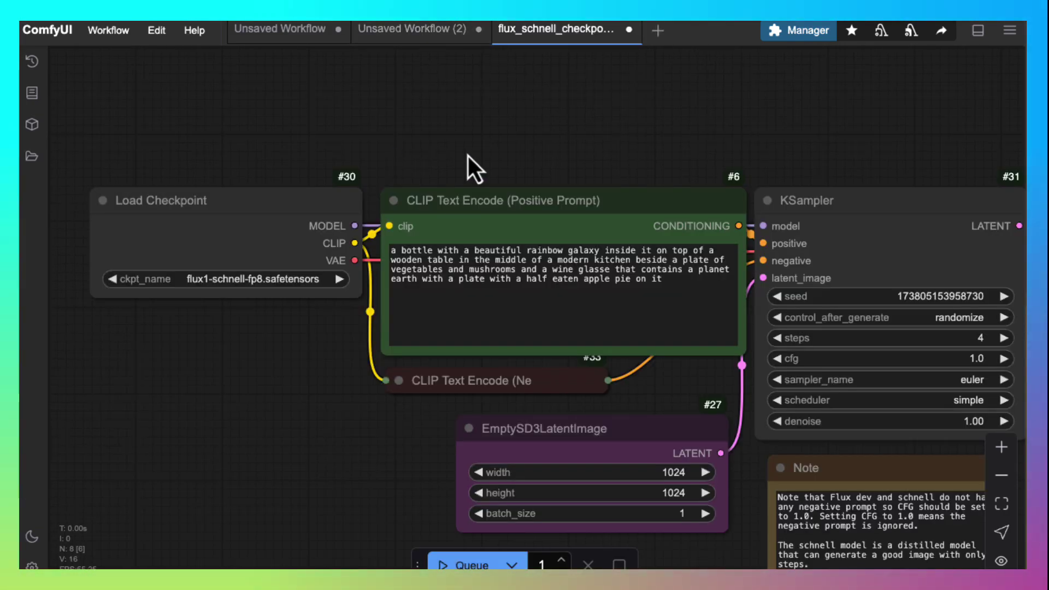
drag(674, 146, 188, 82)
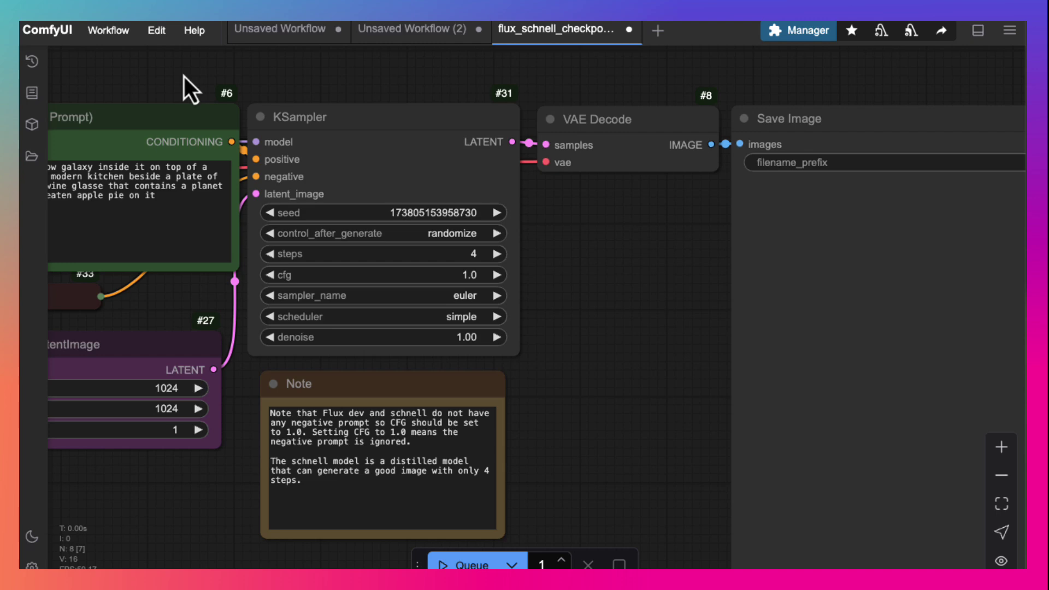
drag(300, 85, 813, 81)
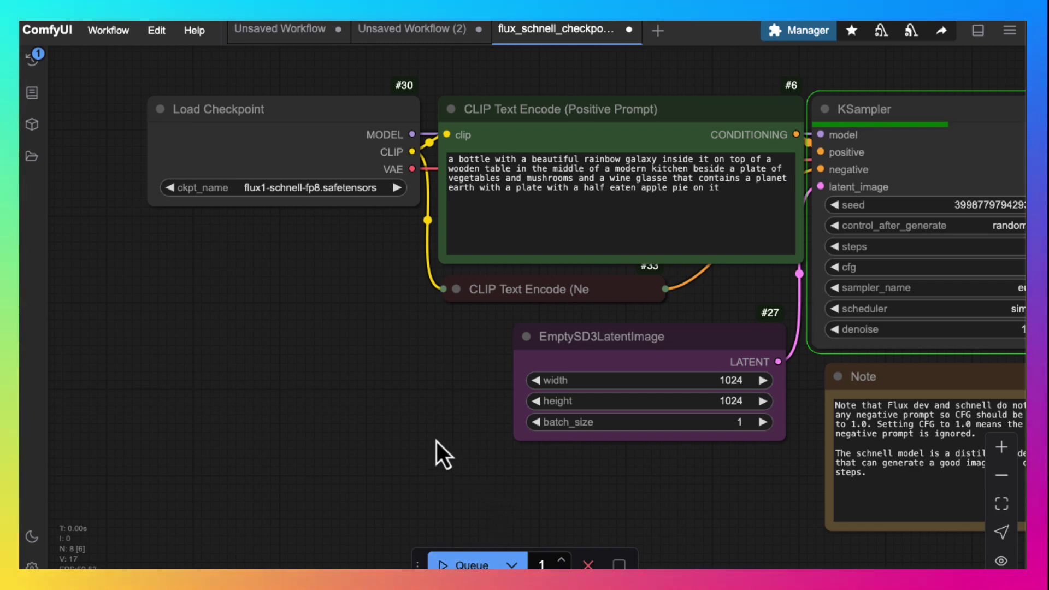
Pan and zoom the canvas to view the rendered galaxy-in-a-bottle image beside its workflow nodes
drag(345, 448, 94, 468)
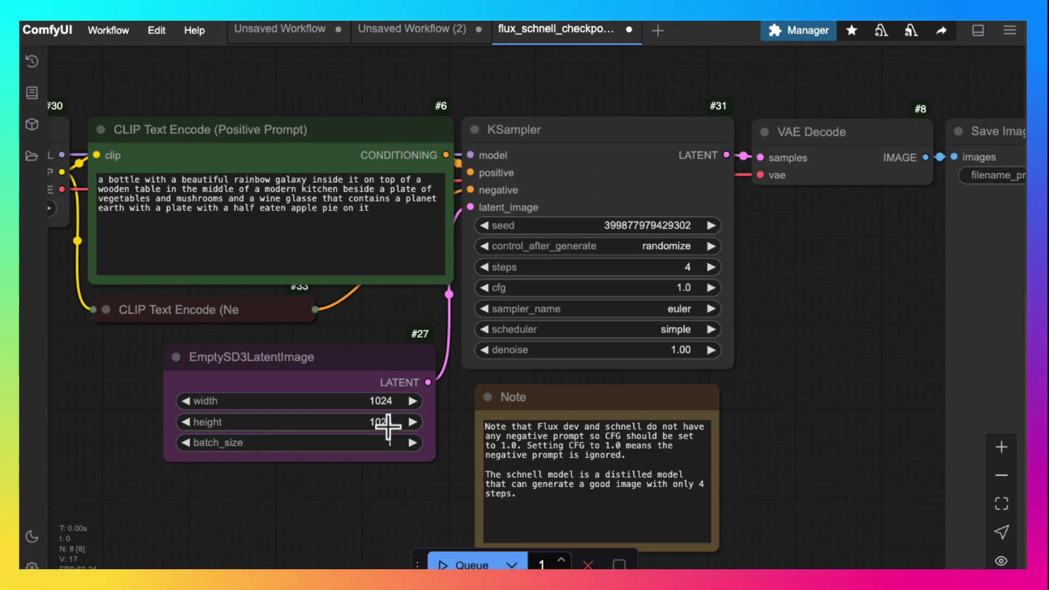
drag(762, 373, 314, 366)
drag(387, 377, 120, 200)
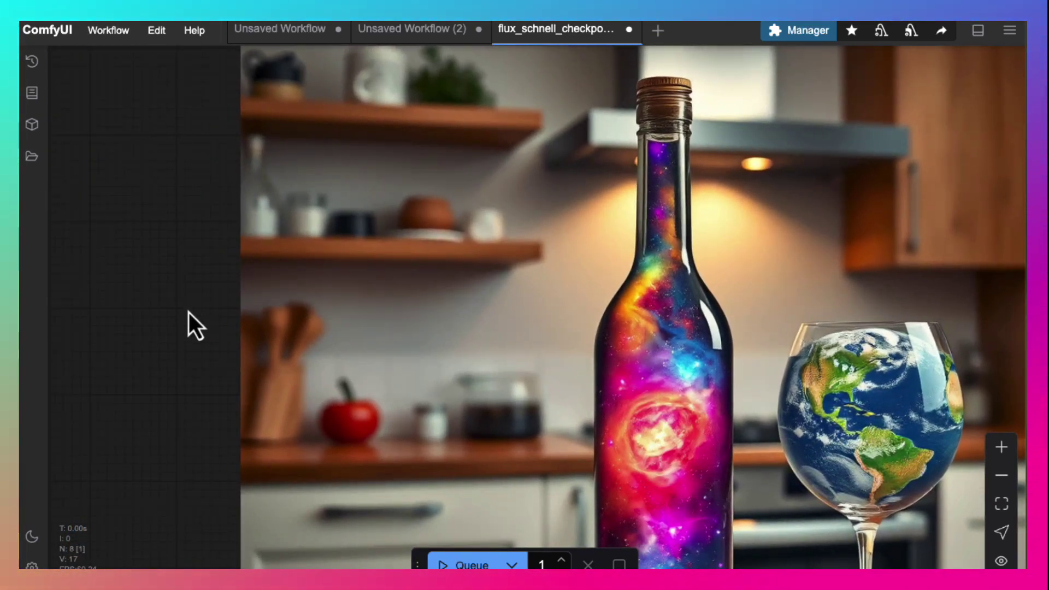
drag(190, 321, 162, 228)
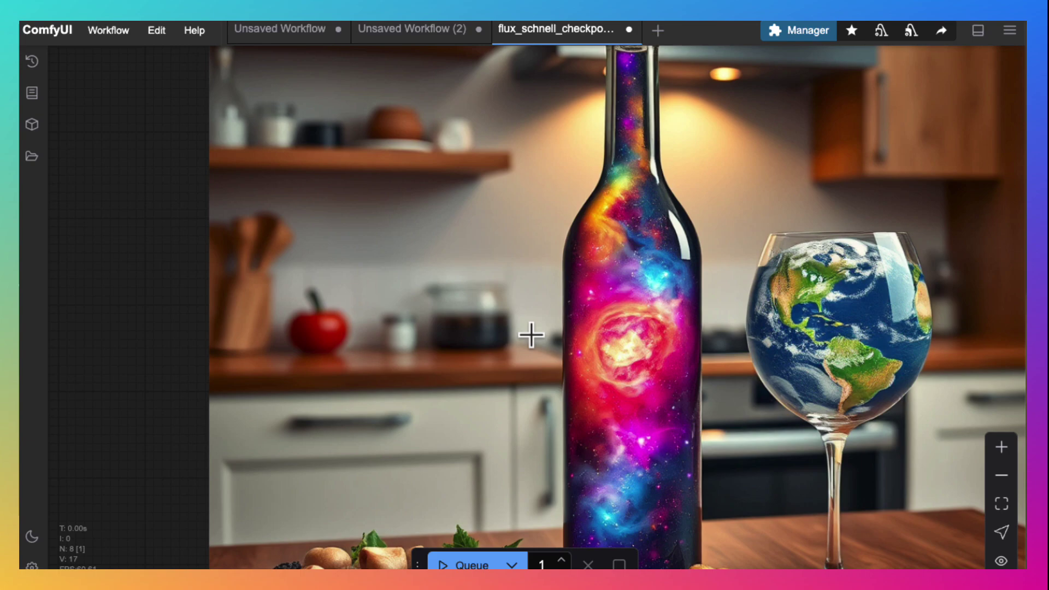
scroll(531, 335, up, 3)
scroll(531, 334, down, 10)
scroll(531, 334, up, 8)
scroll(531, 334, down, 2)
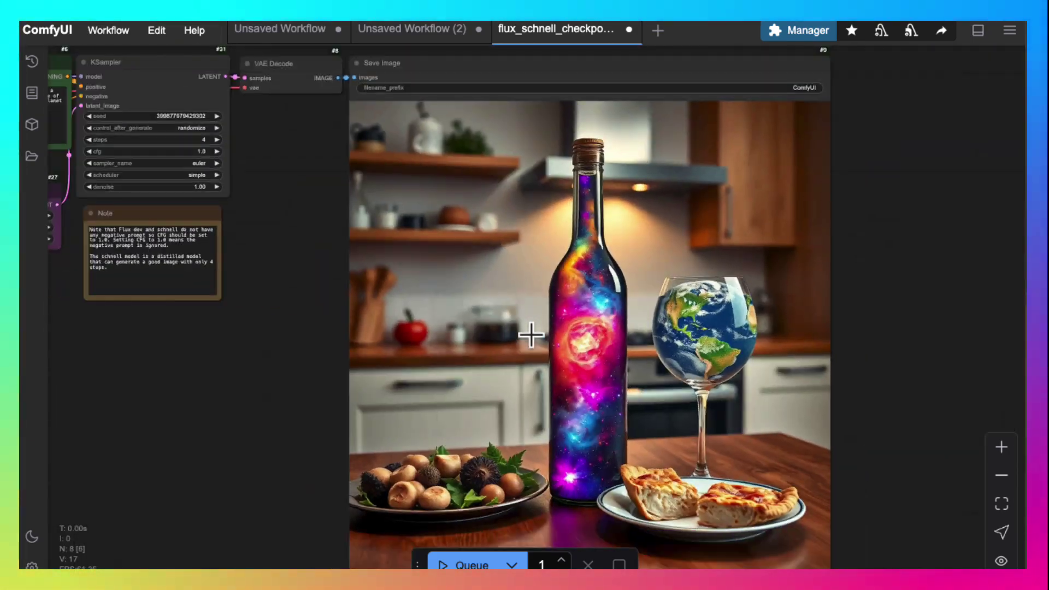
drag(241, 400, 613, 379)
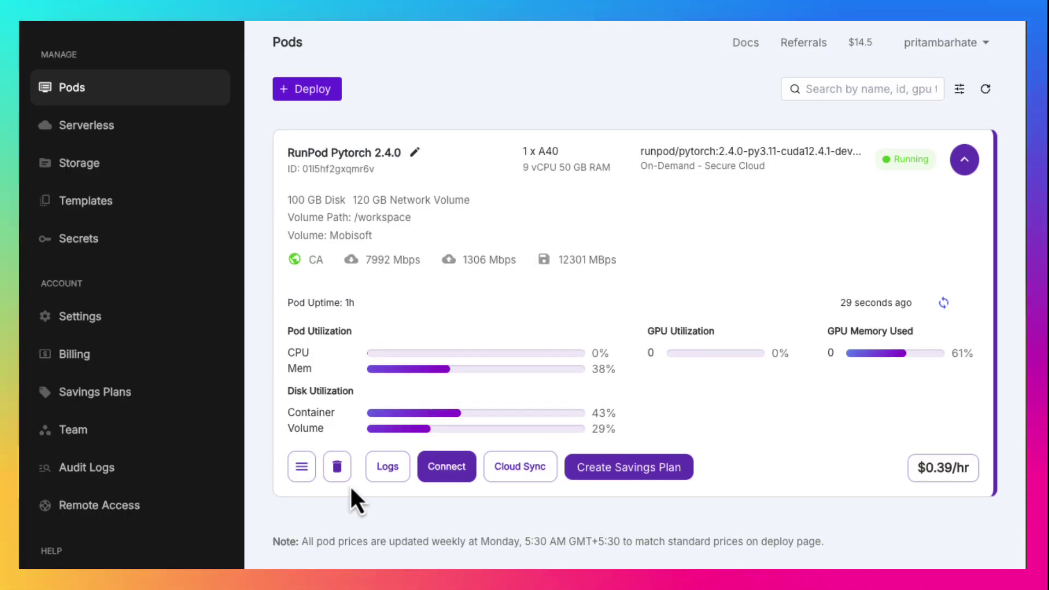
Terminate the old pod, then start a new deployment with the Mobisoft volume and an A40 GPU
click(344, 479)
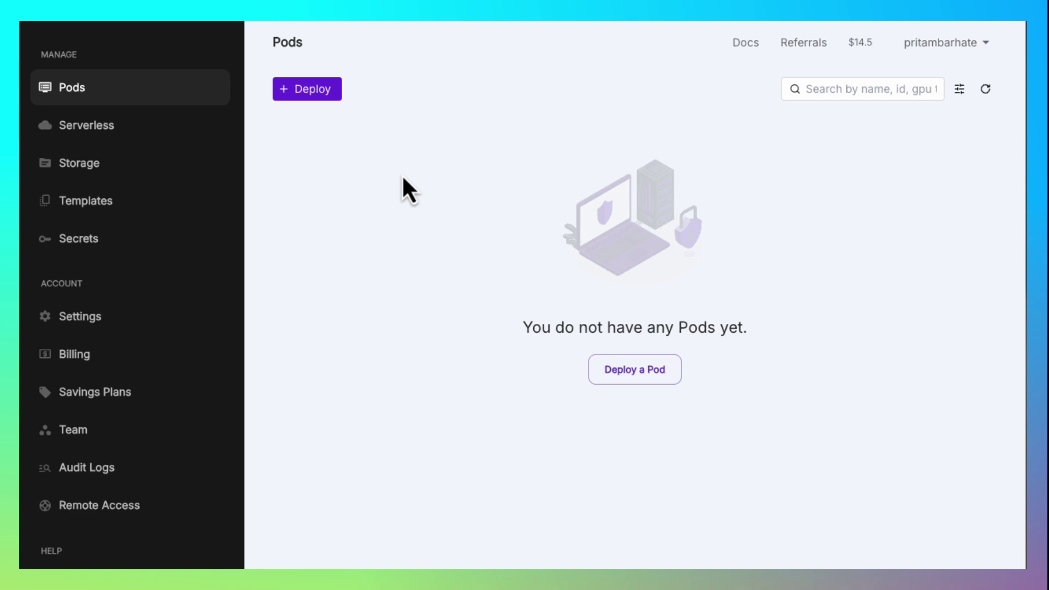
click(304, 93)
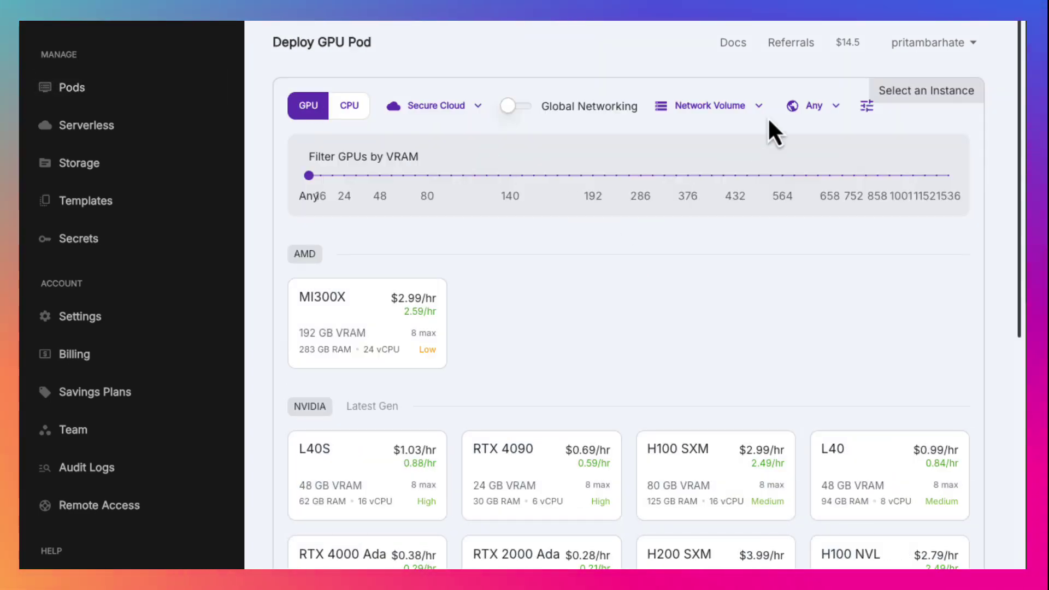
click(751, 109)
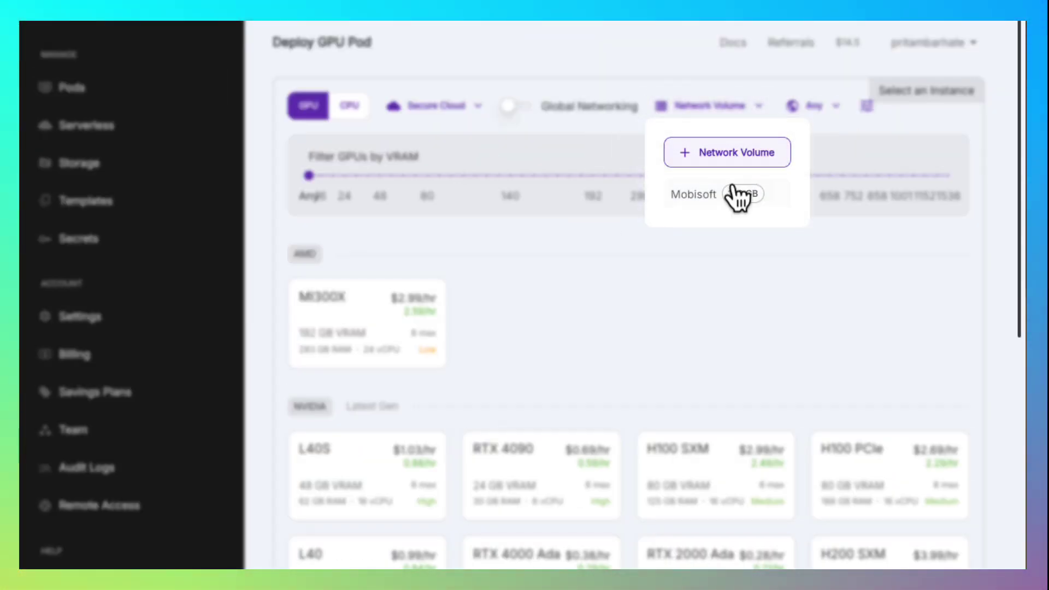
click(716, 198)
scroll(754, 379, down, 6)
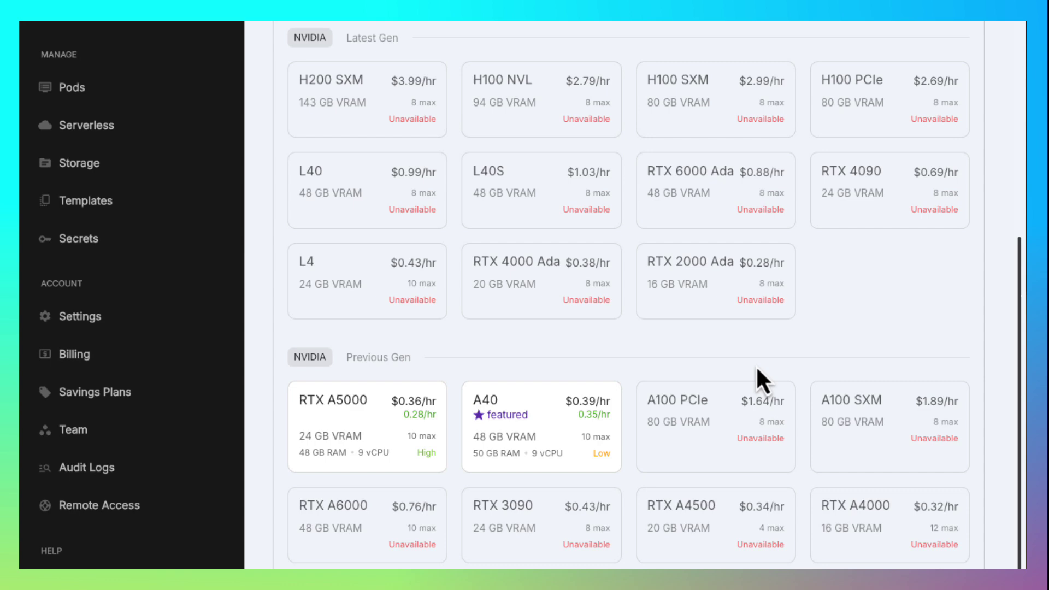
click(574, 464)
scroll(574, 466, down, 8)
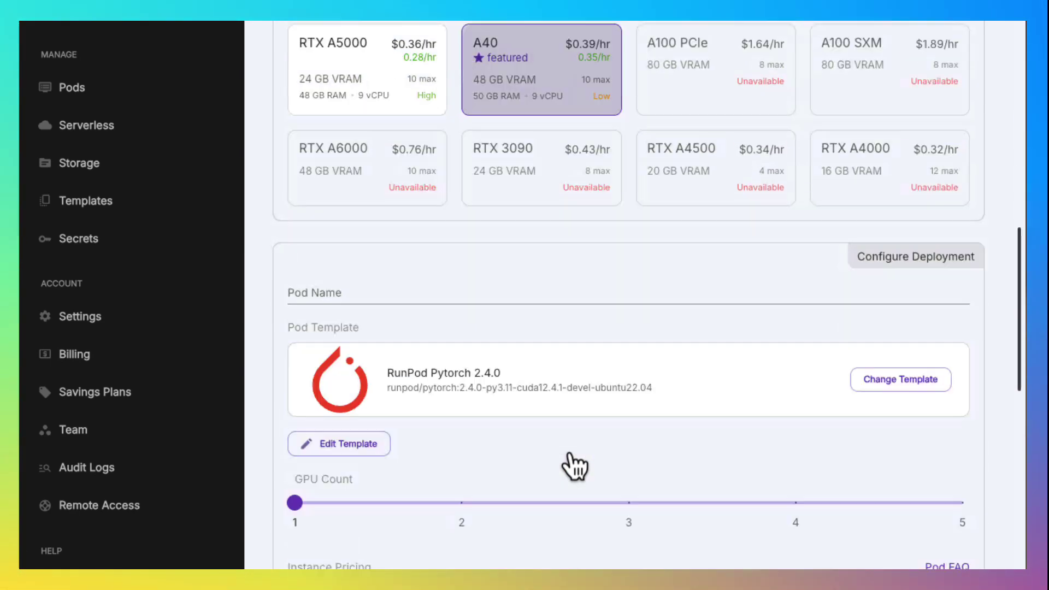
Override the template with a 100 GB container disk and HTTP ports 8888,4000
click(352, 300)
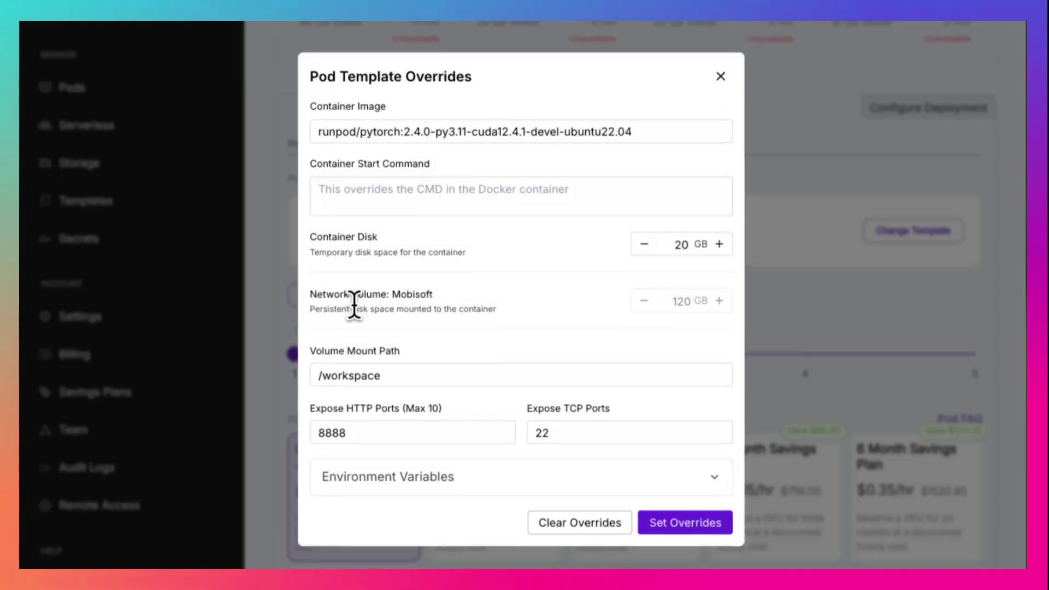
click(419, 437)
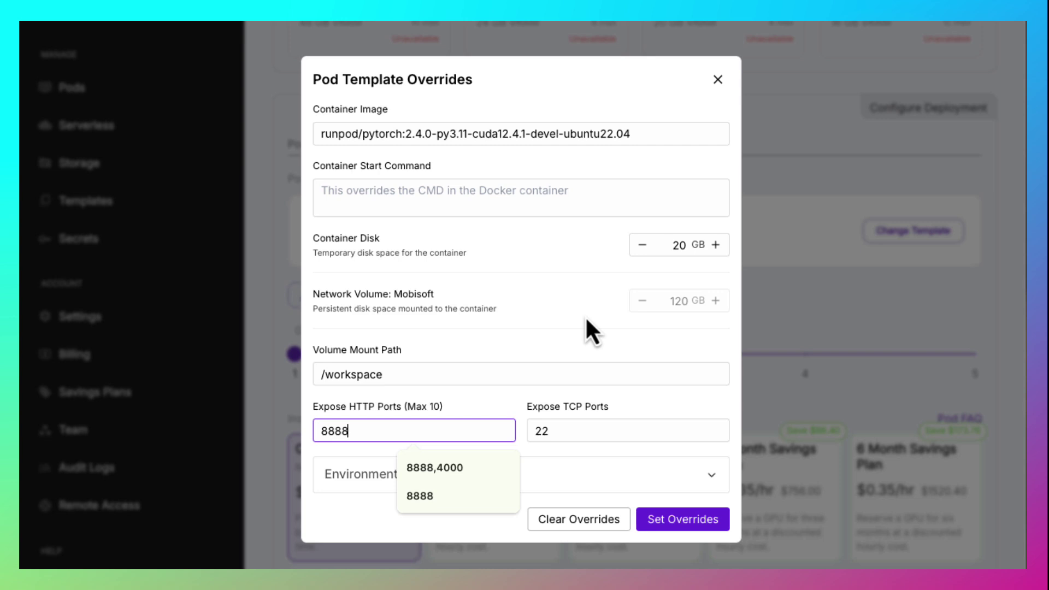
double_click(680, 246)
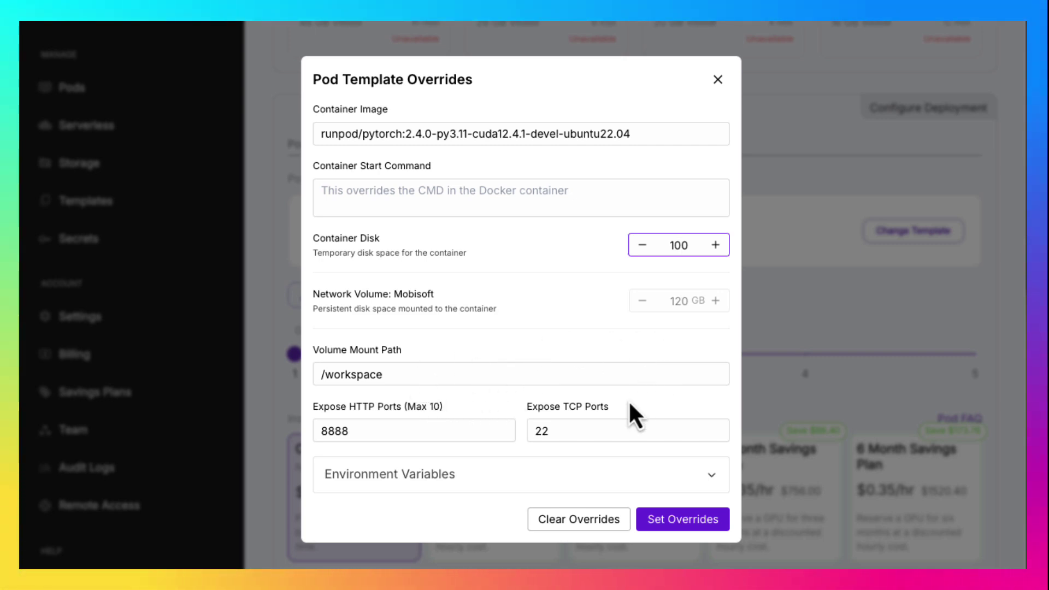
click(445, 431)
click(455, 466)
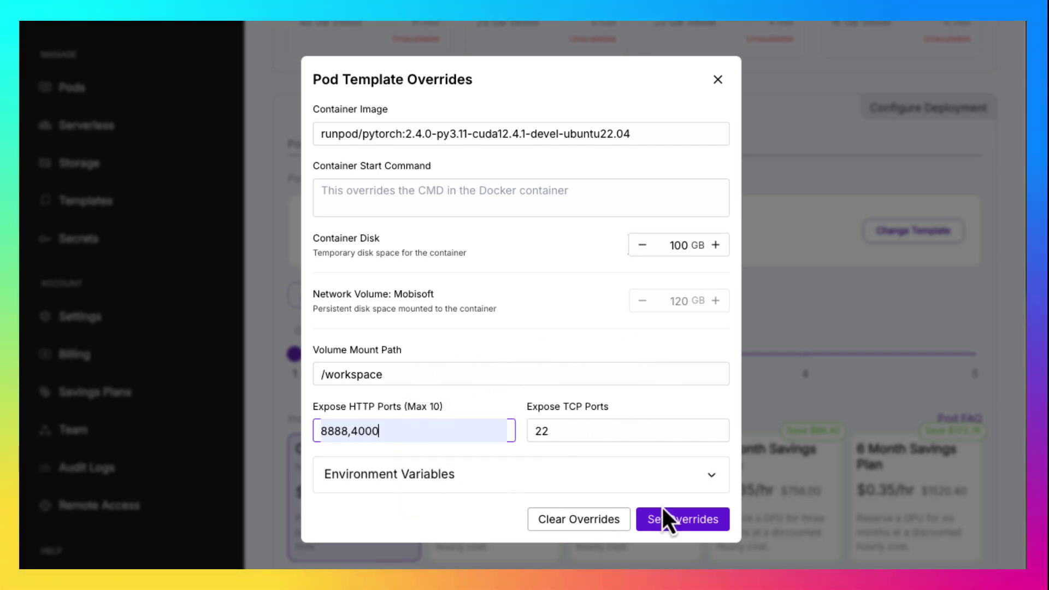
click(683, 519)
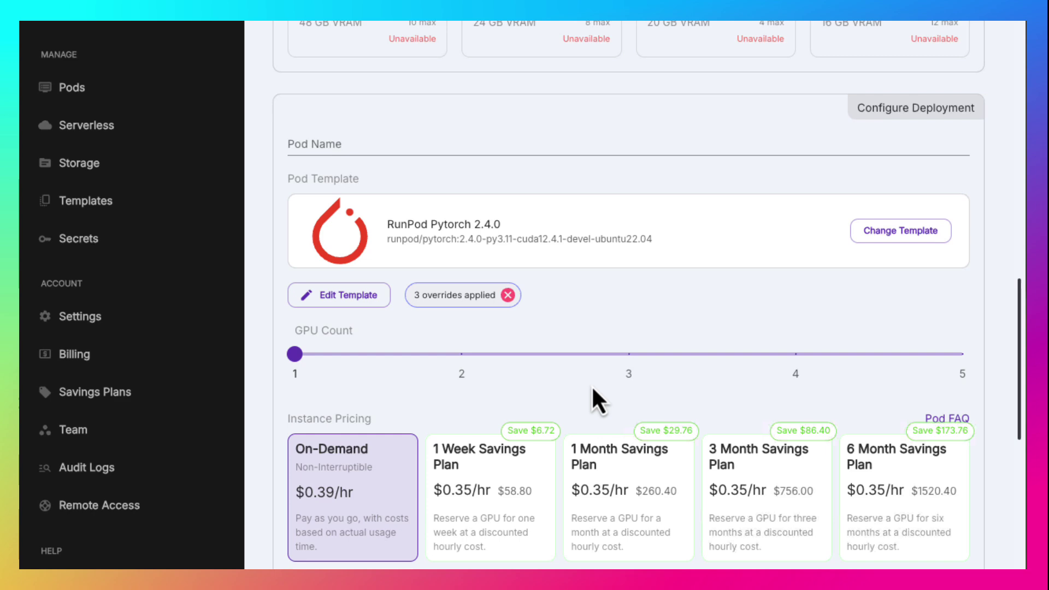
Deploy the pod On-Demand with Start Jupyter Notebook turned off
scroll(594, 382, down, 2)
scroll(595, 382, down, 6)
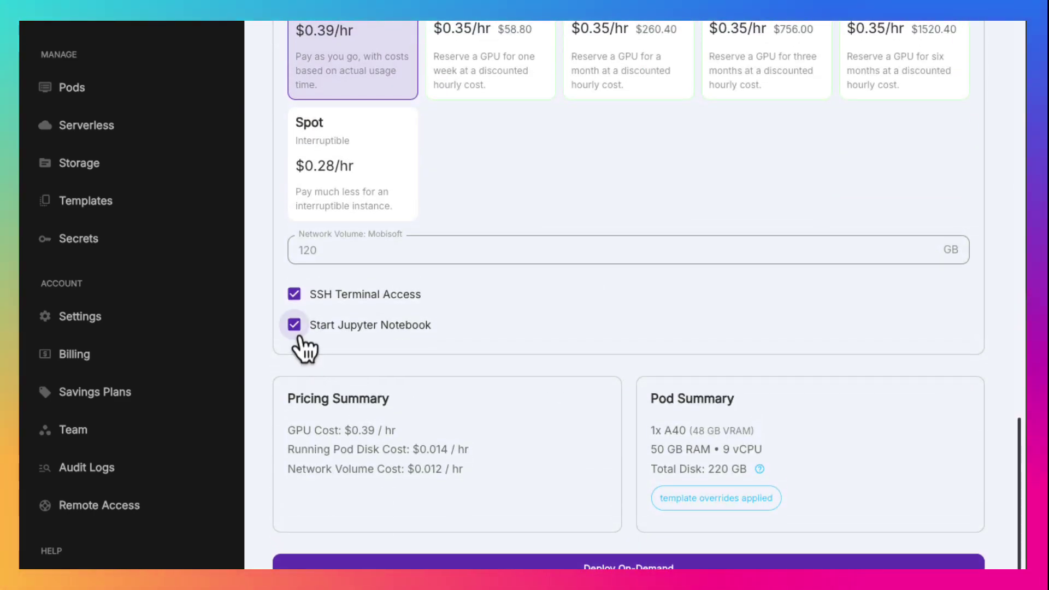
click(649, 562)
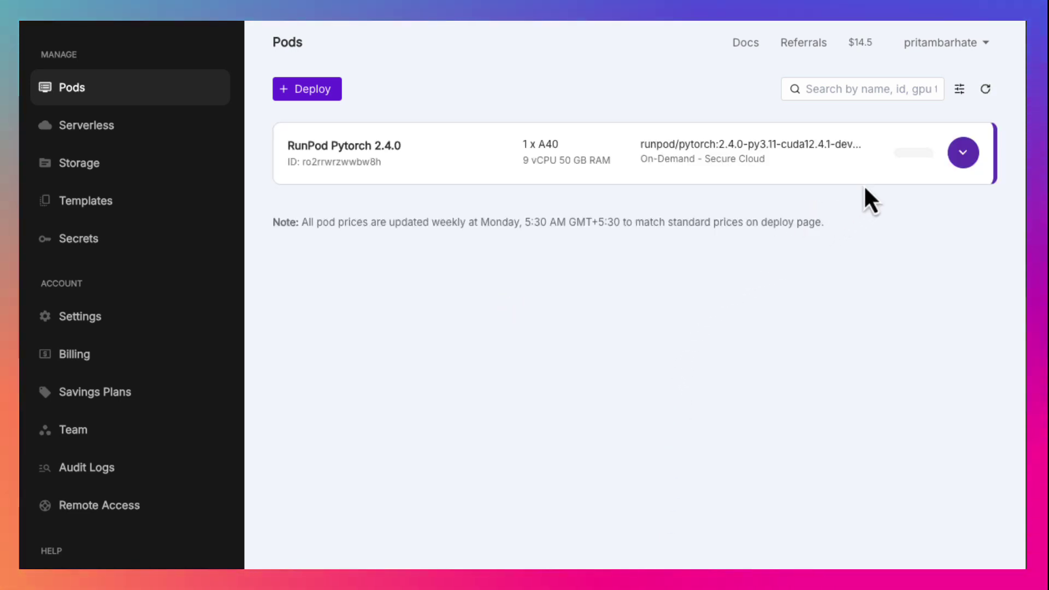
Expand the new pod's card to check it is running with the Mobisoft volume attached
click(963, 154)
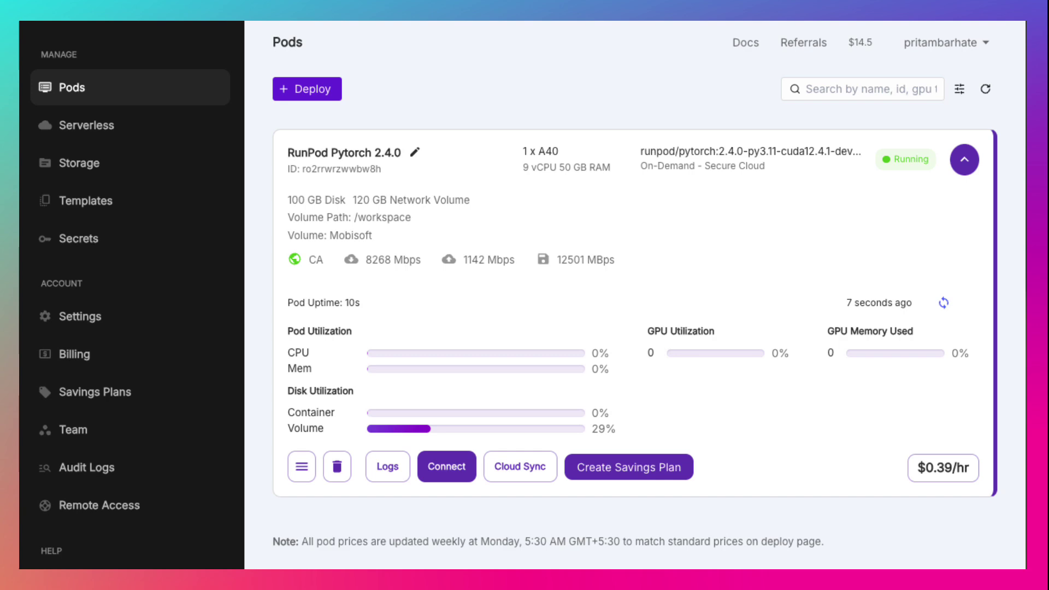
key(super+Tab)
scroll(580, 310, down, 10)
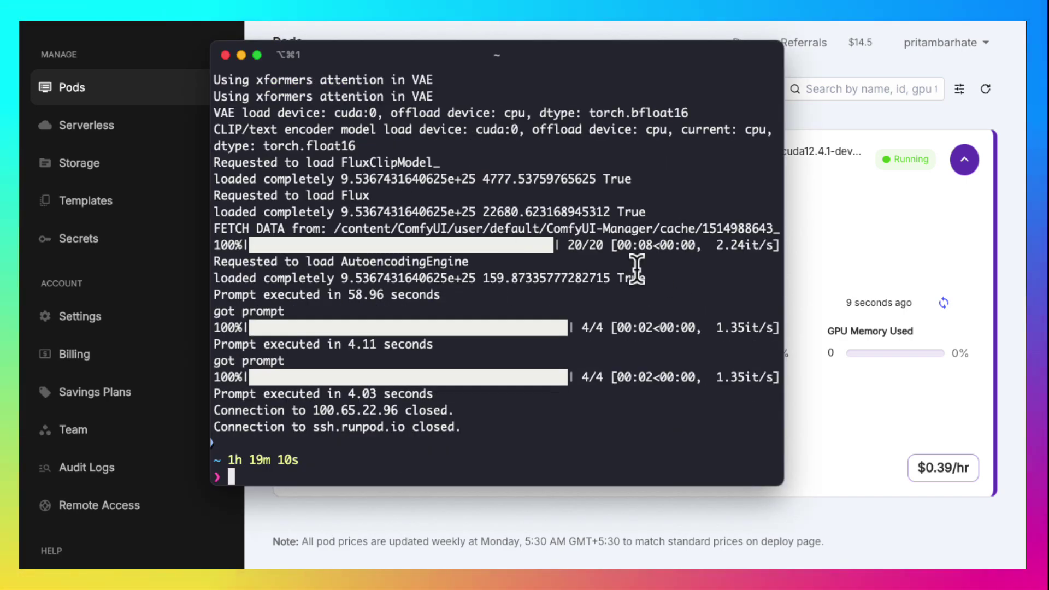
click(794, 409)
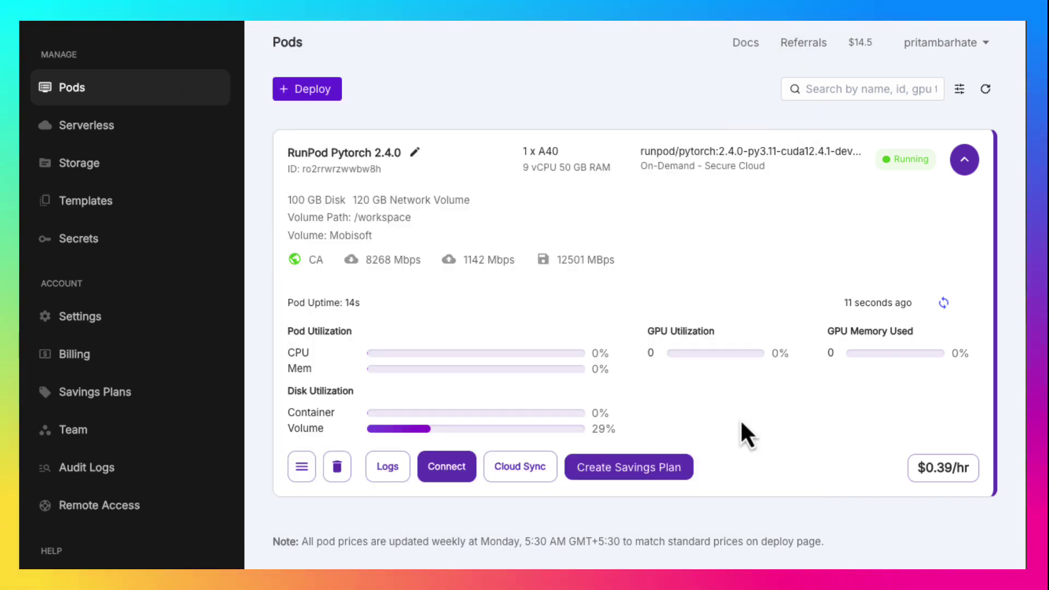
Copy the pod's SSH command from Connection Options and run it in the terminal to log in
click(451, 470)
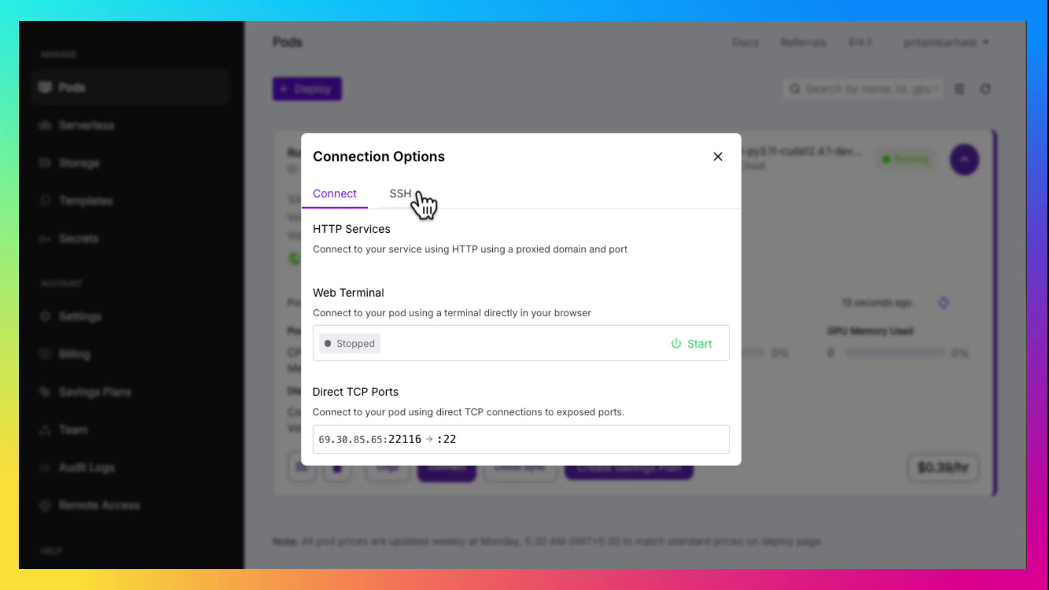
click(402, 151)
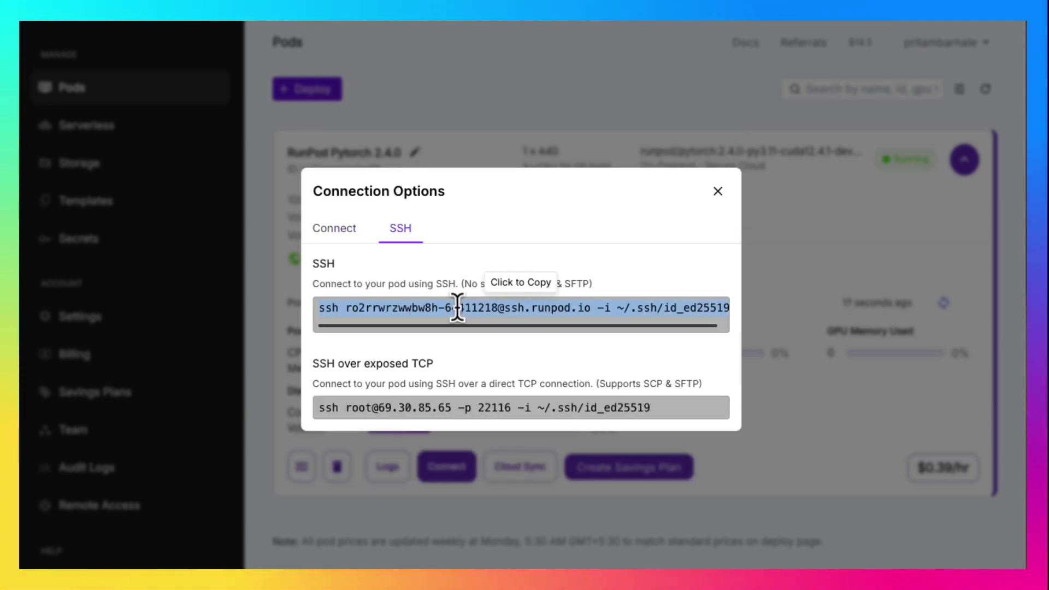
key(super+Tab)
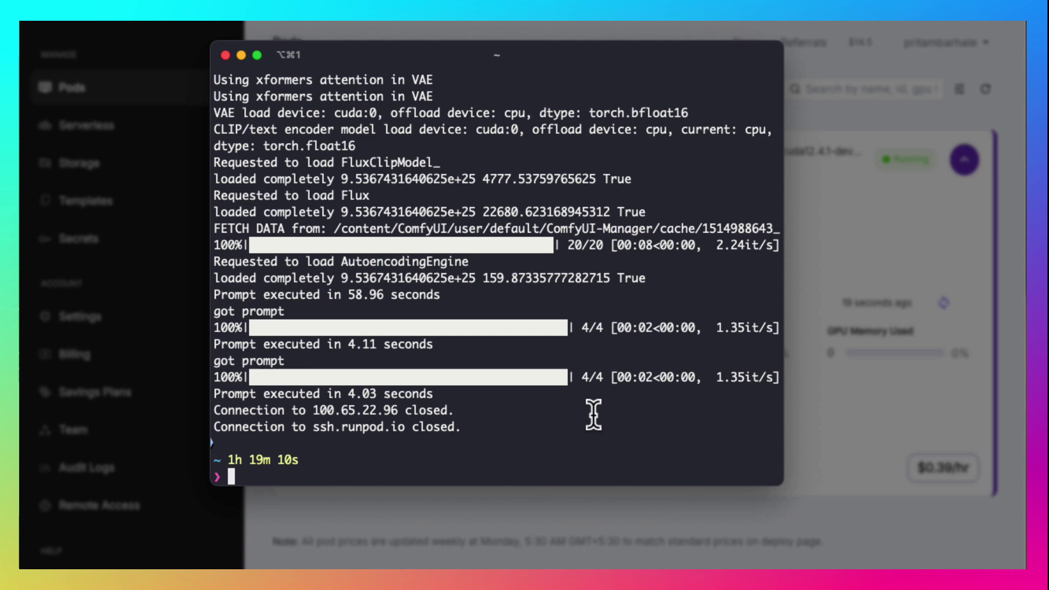
key(super+v)
key(Return)
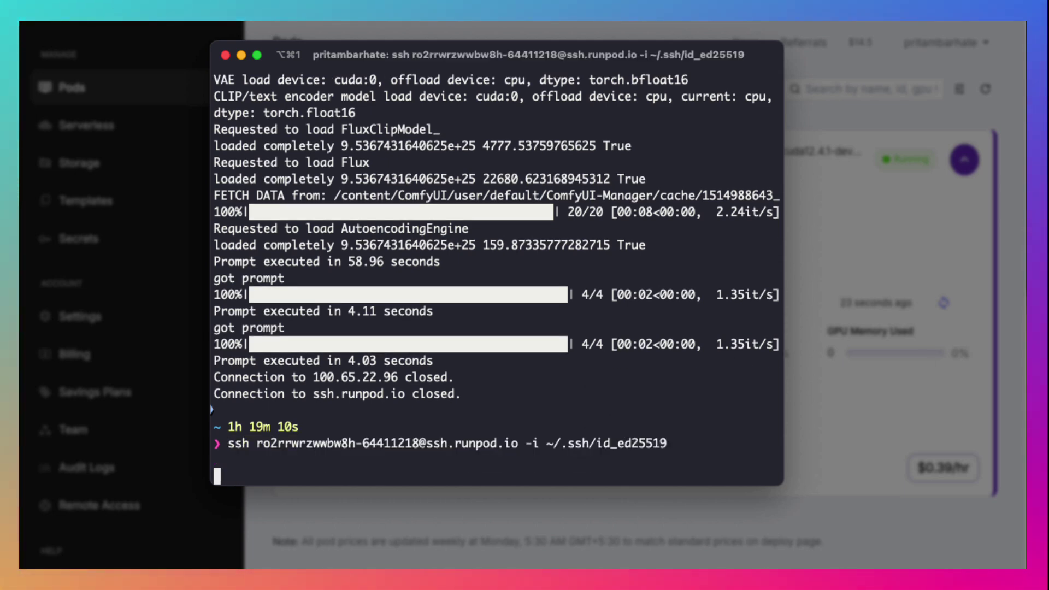
key(super+Tab)
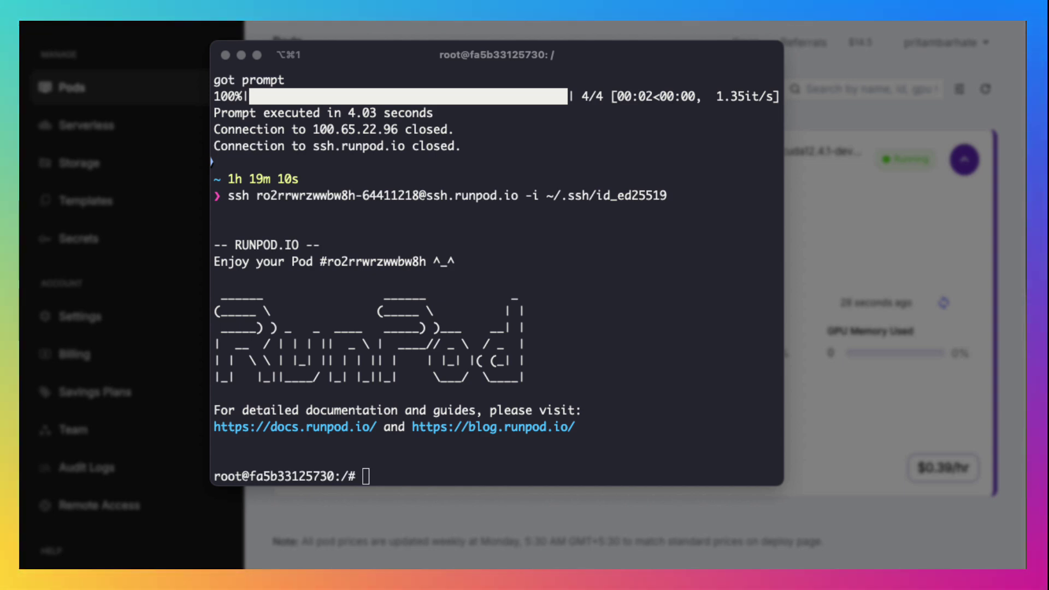
Run find /workspace/ComfyUI -type f -exec ls -lh {} \; to list the saved model files
click(707, 424)
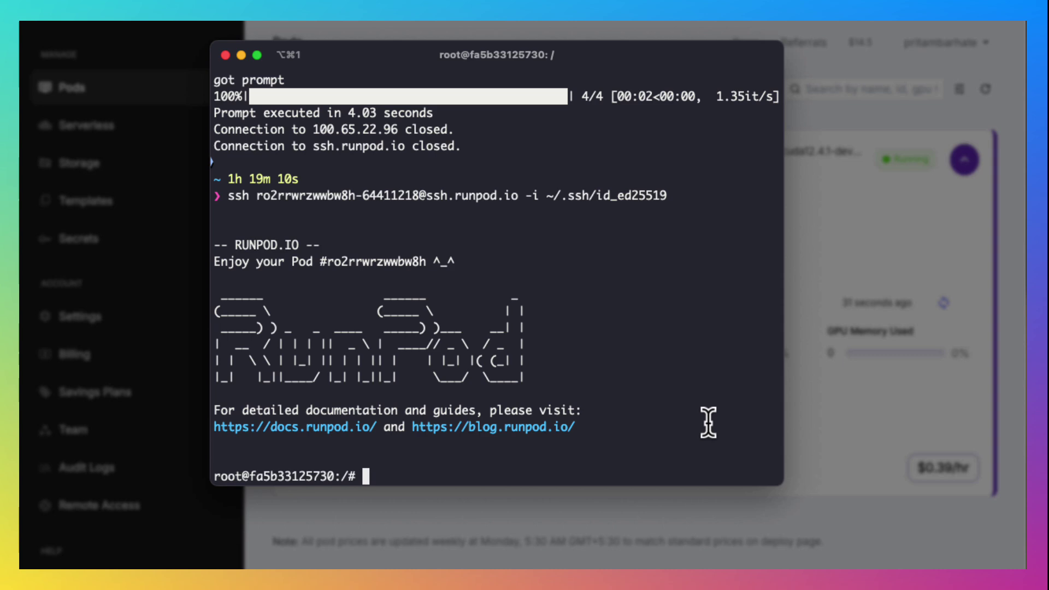
text(find /workspace/ComfyUI -type f -exec ls -lh {} \;)
key(Return)
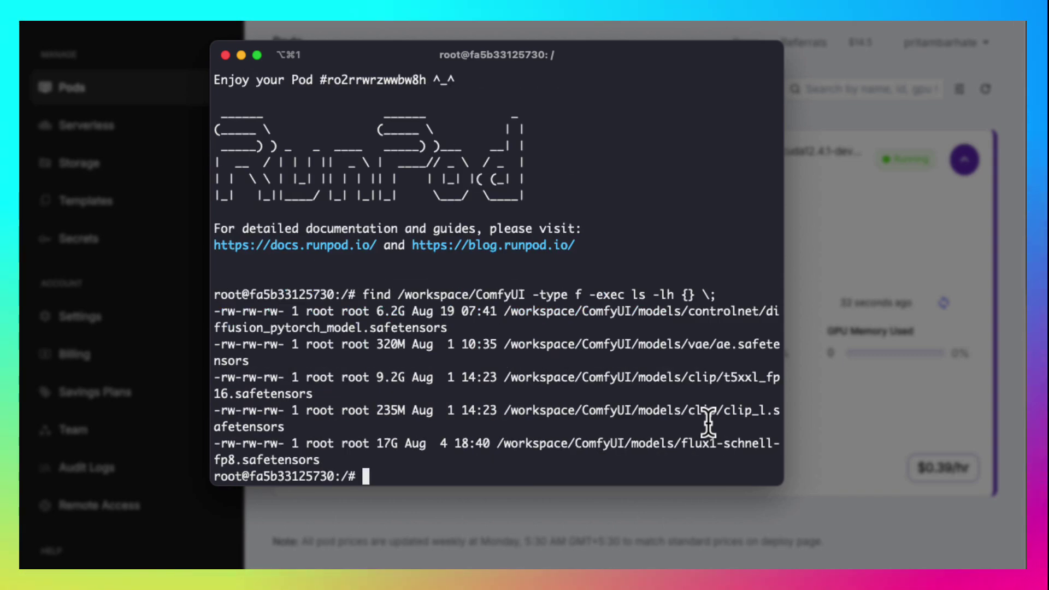